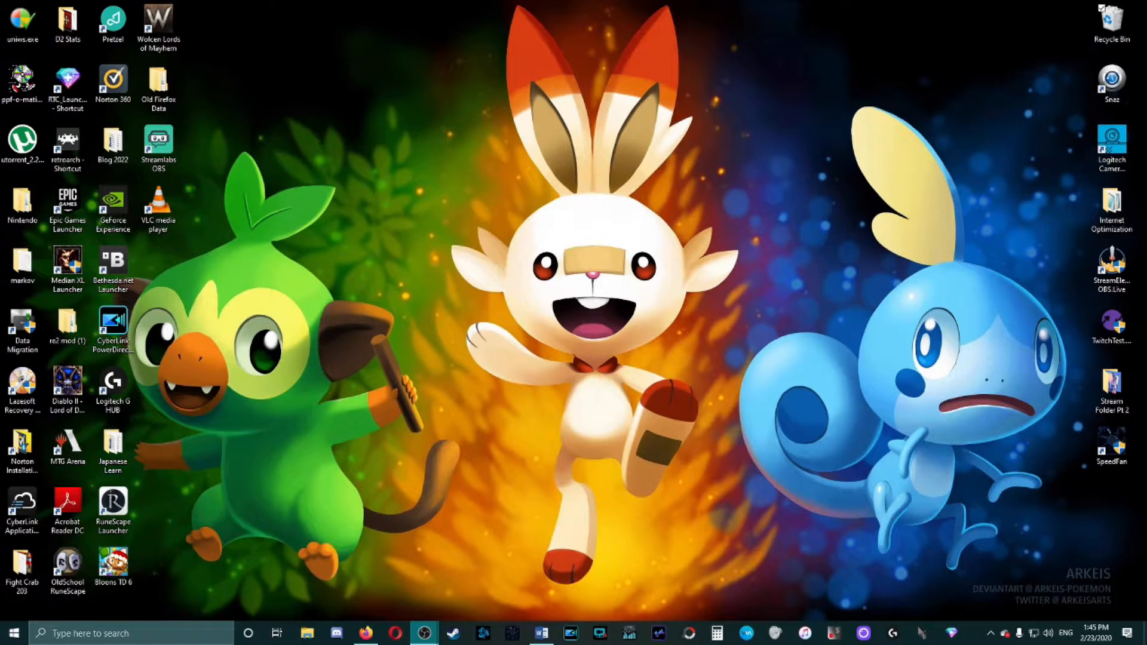
Step: Switch to the OBS window with the Test profile and open its Advanced settings
mouse_move(431, 638)
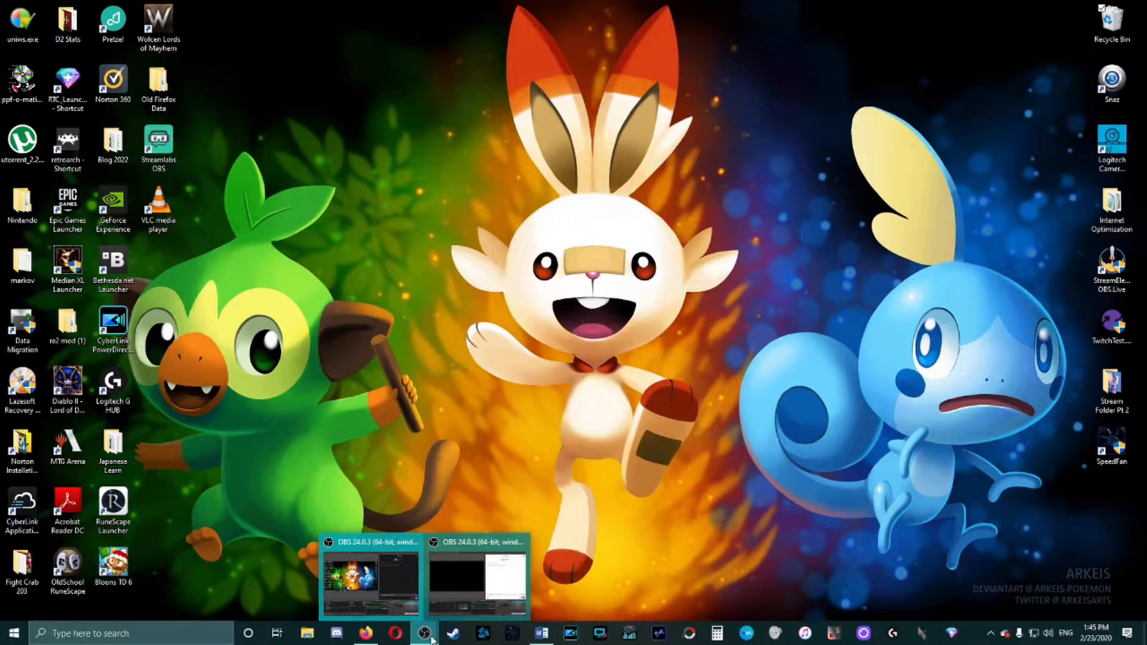
click(478, 576)
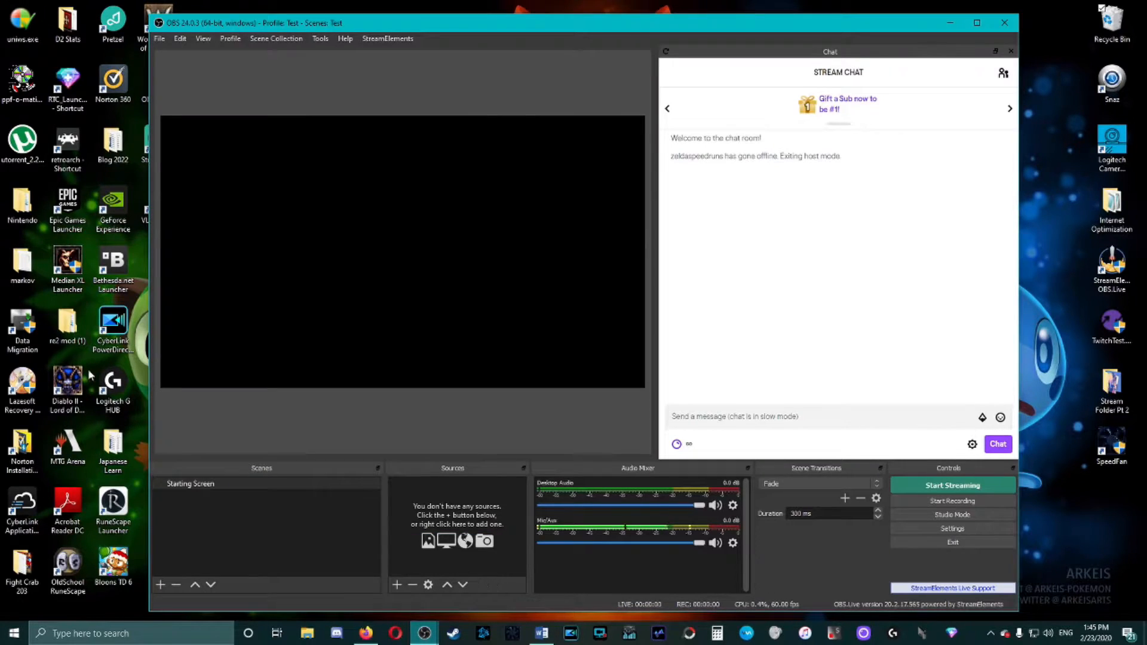
drag(670, 20, 694, 10)
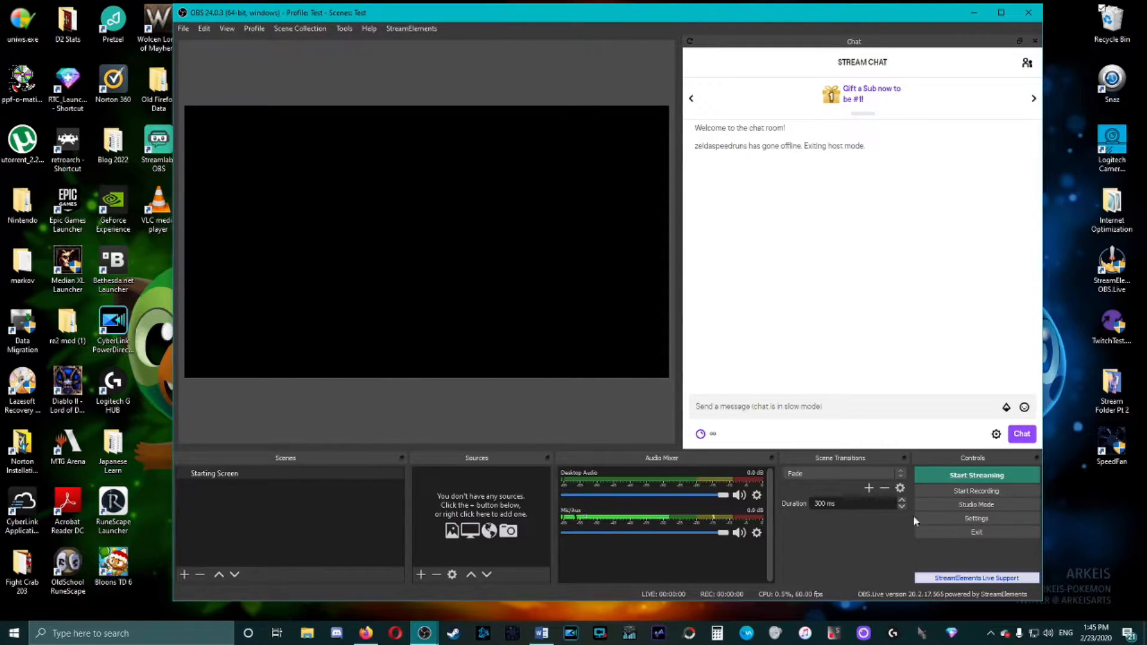
click(977, 518)
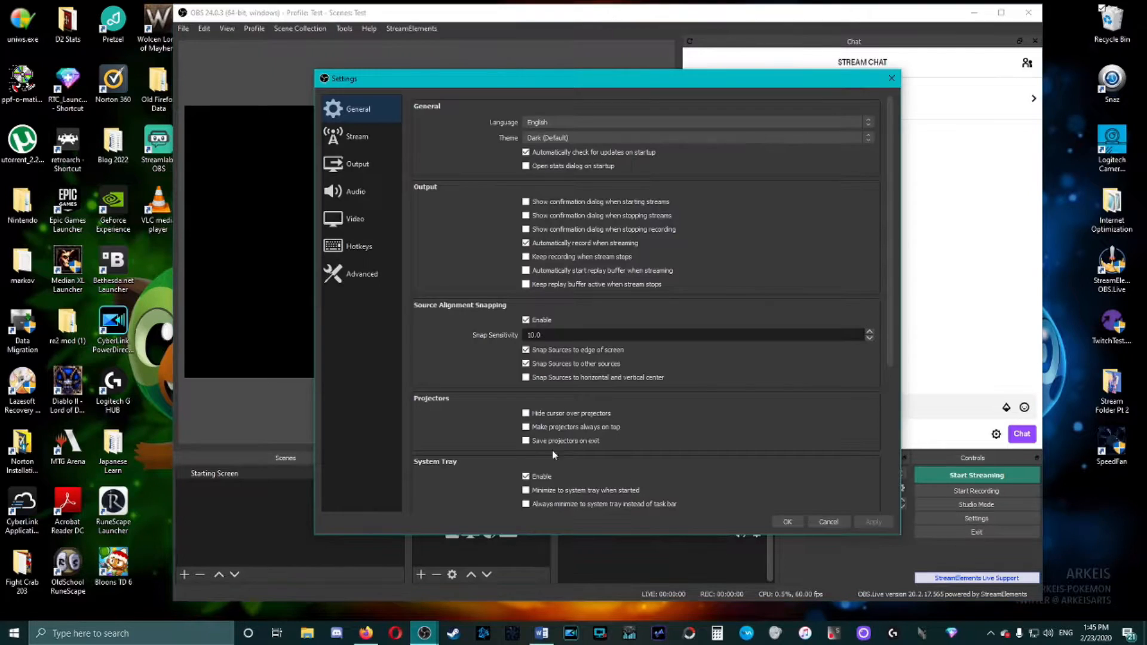
click(355, 271)
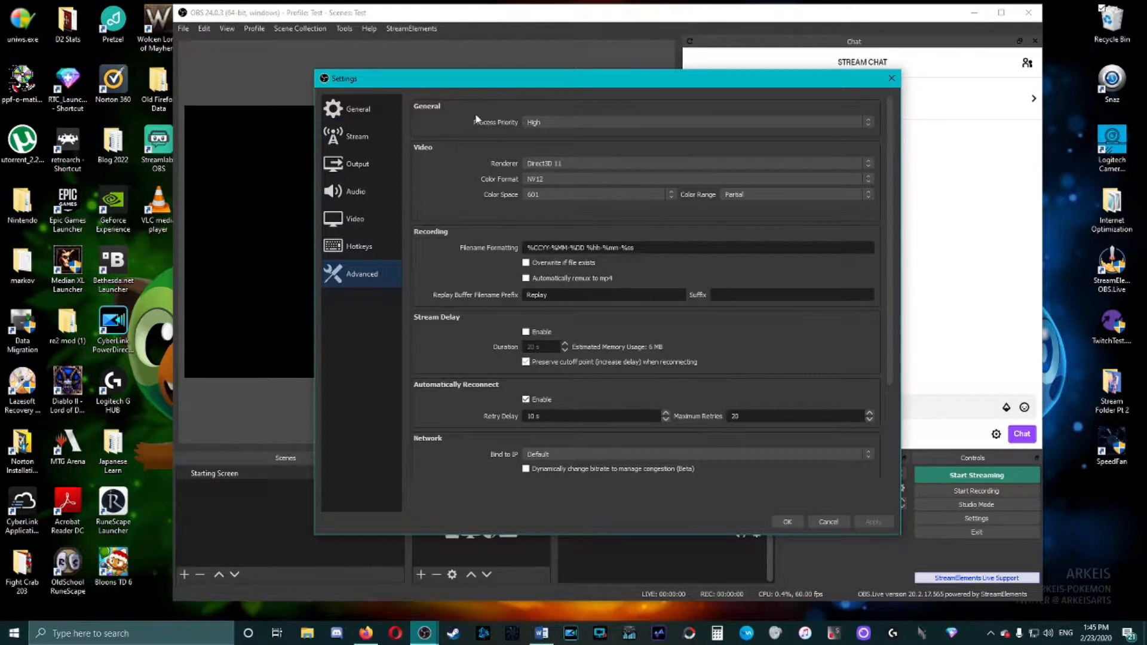
Step: Set the process priority to High in the general section of the Advanced settings
click(553, 120)
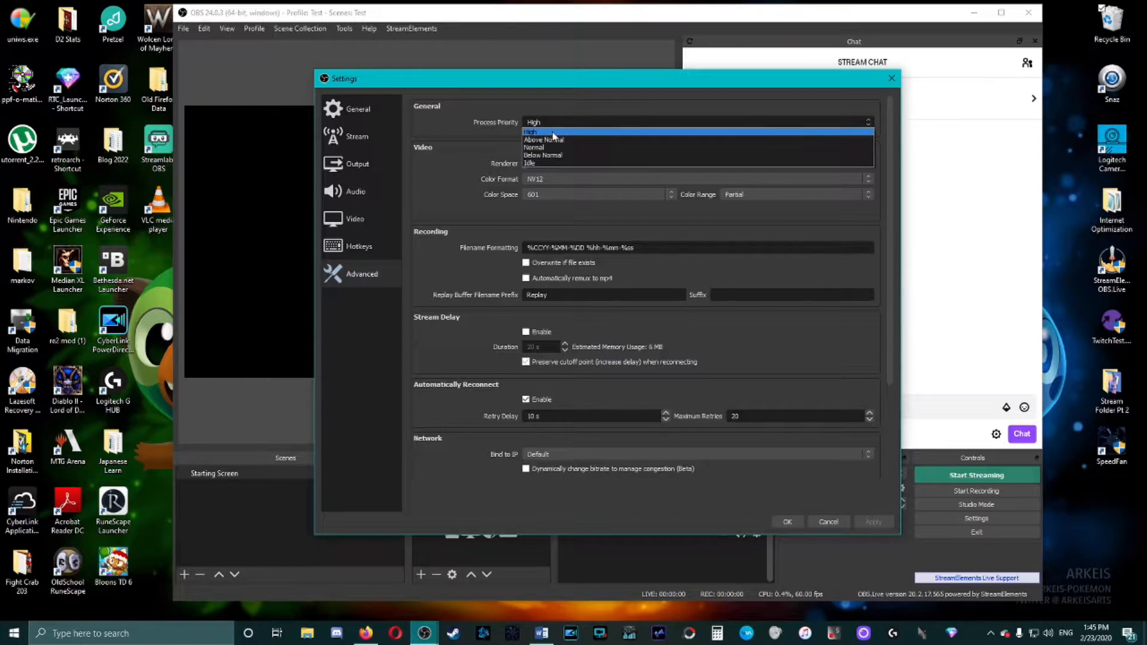
click(553, 132)
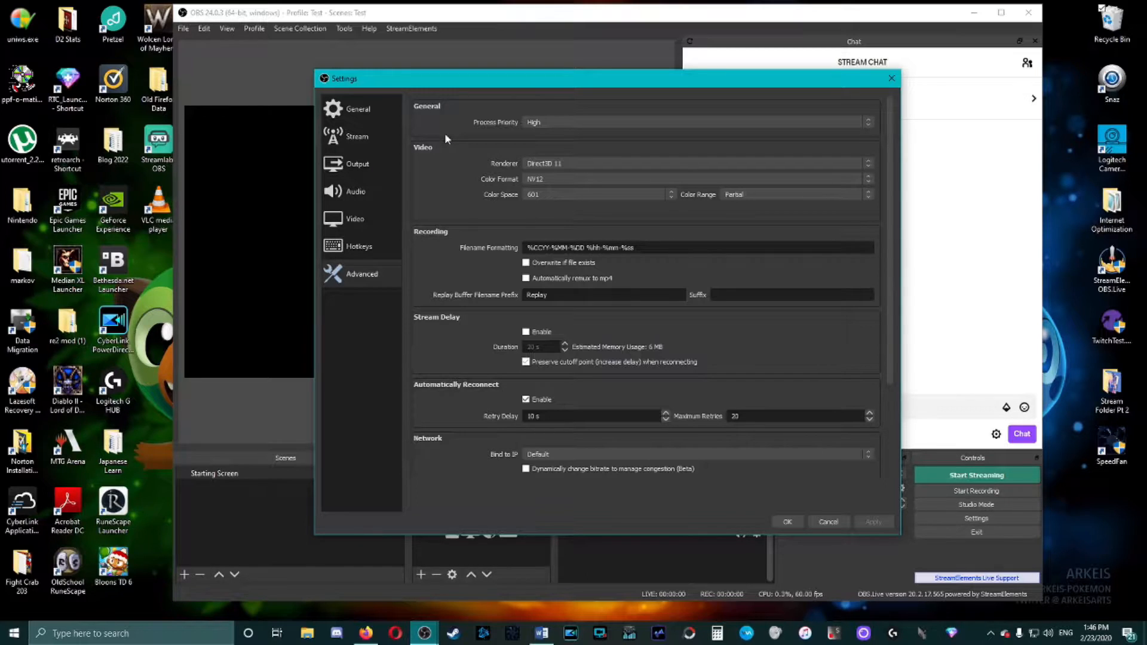
click(558, 121)
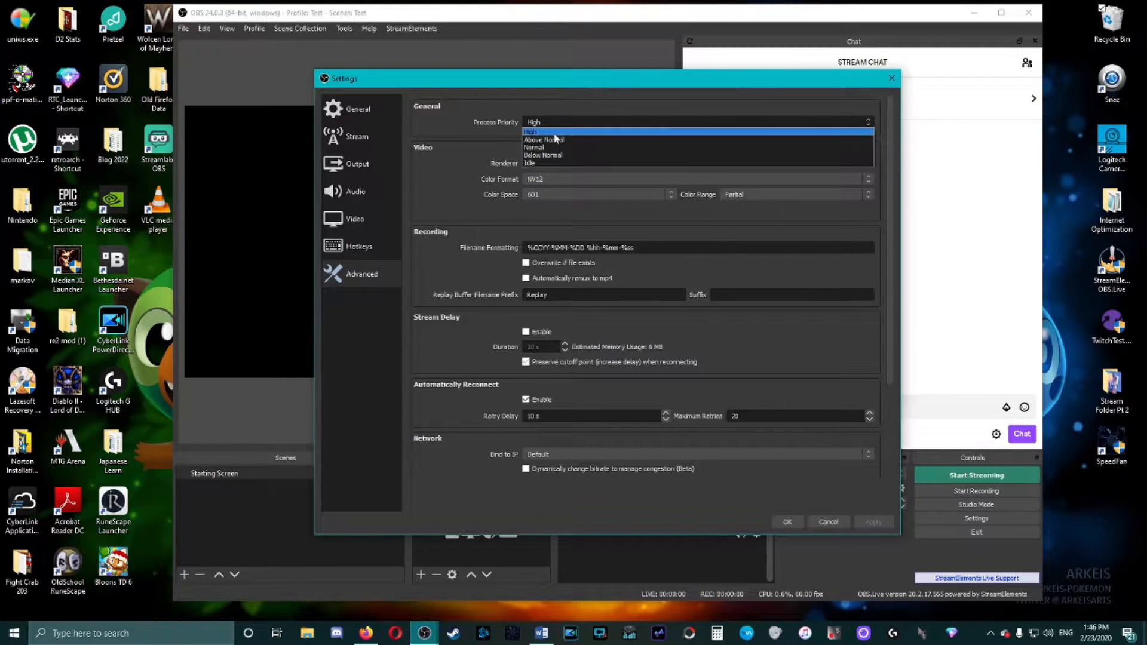
click(555, 134)
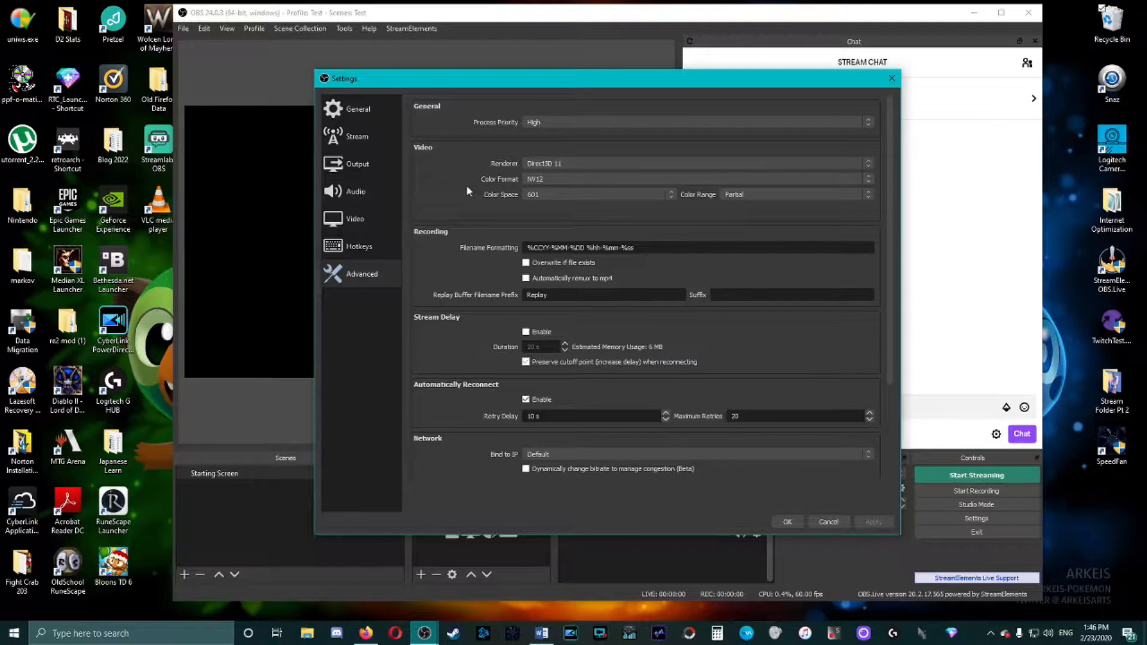
Step: Set the video renderer to Direct3D 11 and the color format to NV12
click(560, 165)
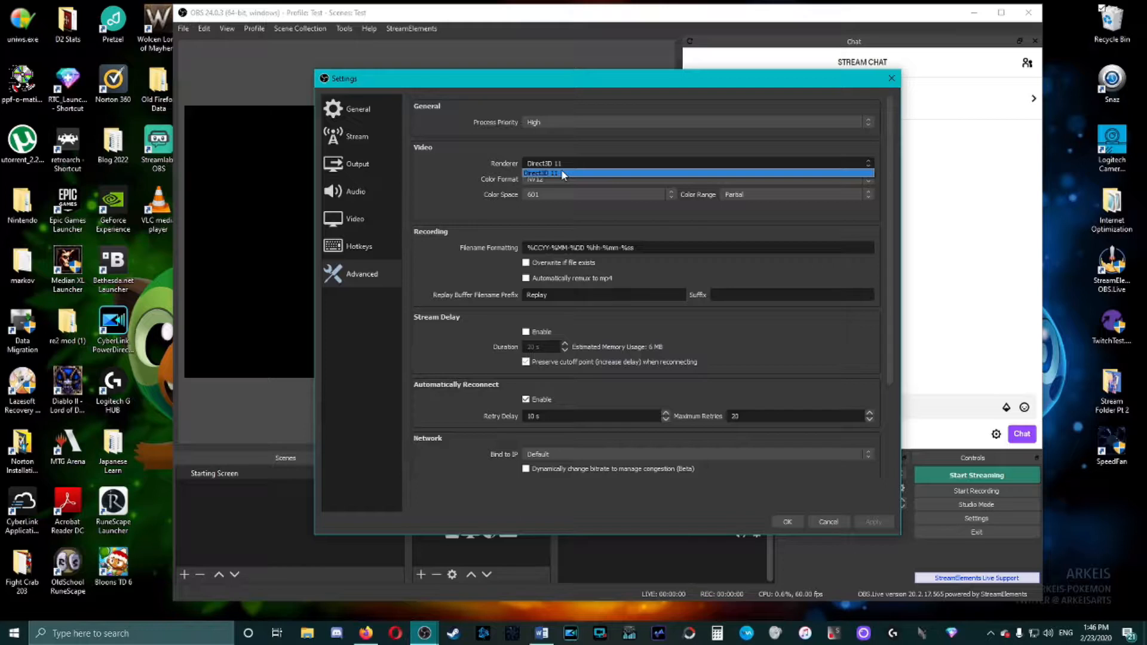
click(561, 172)
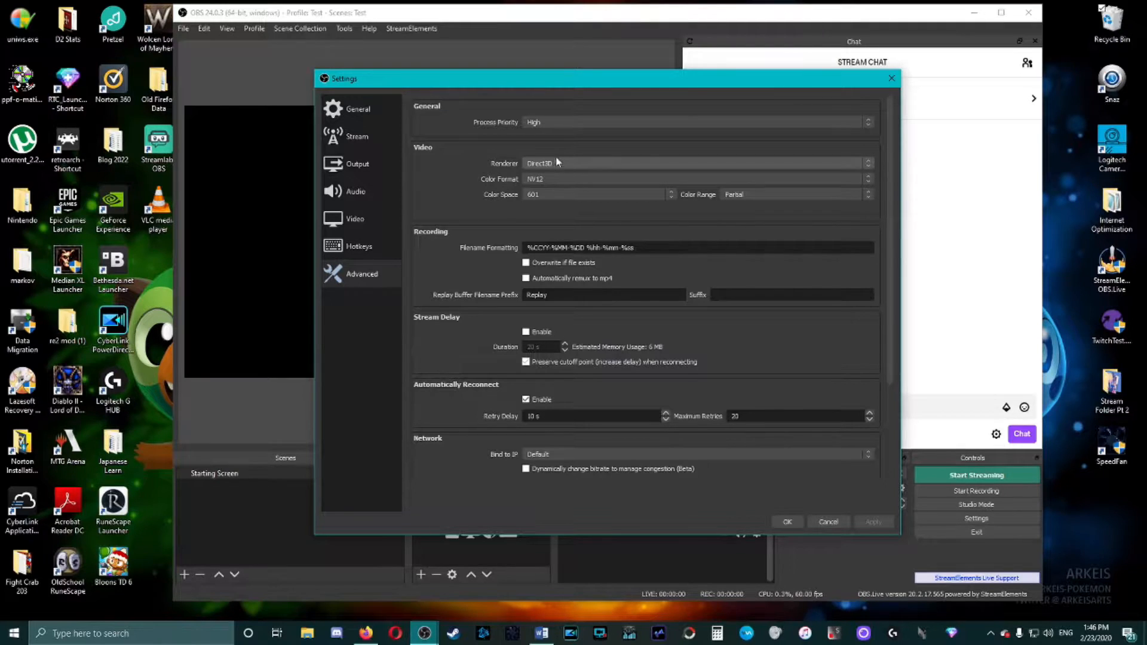
click(533, 179)
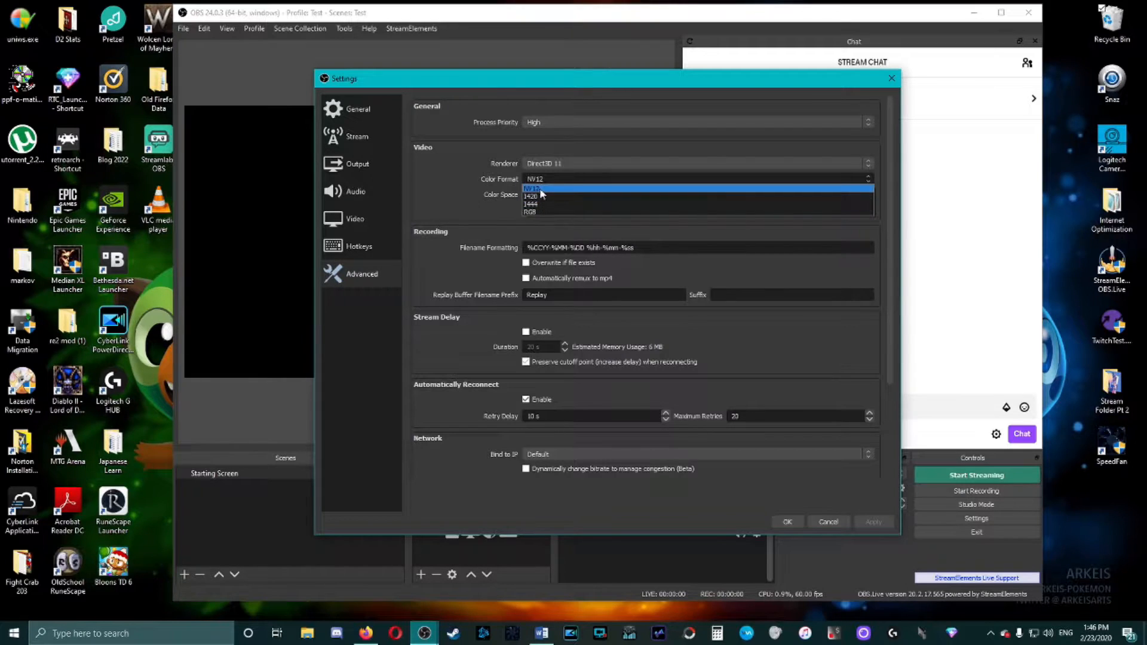
click(539, 188)
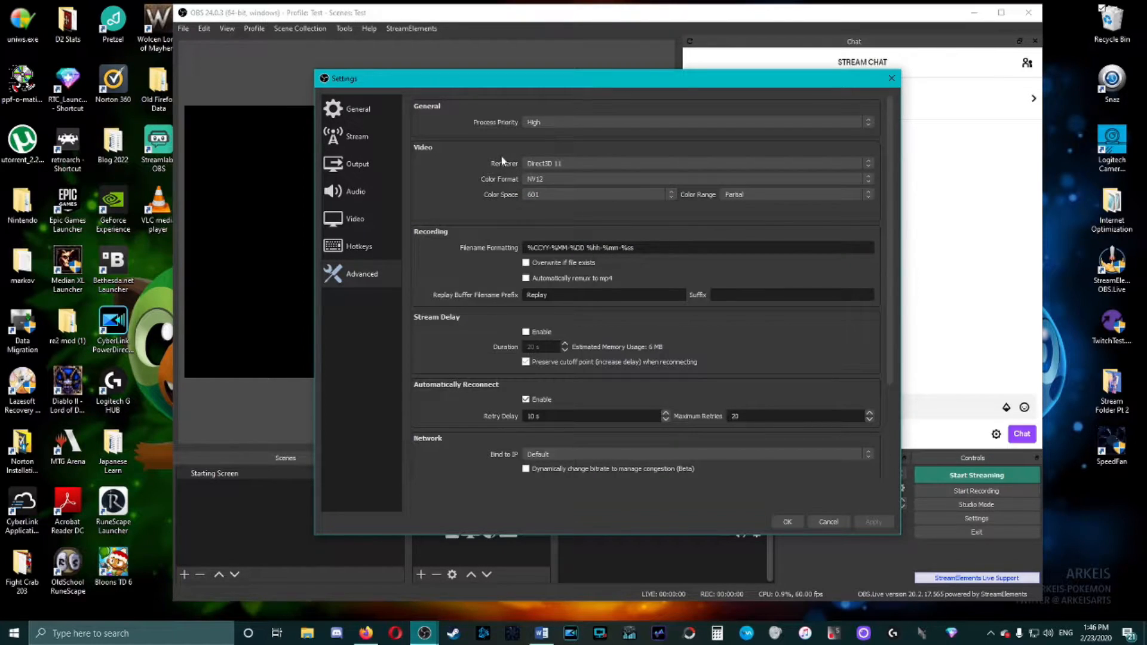
Step: Set the color space to 601 and leave the color range on Partial
click(560, 198)
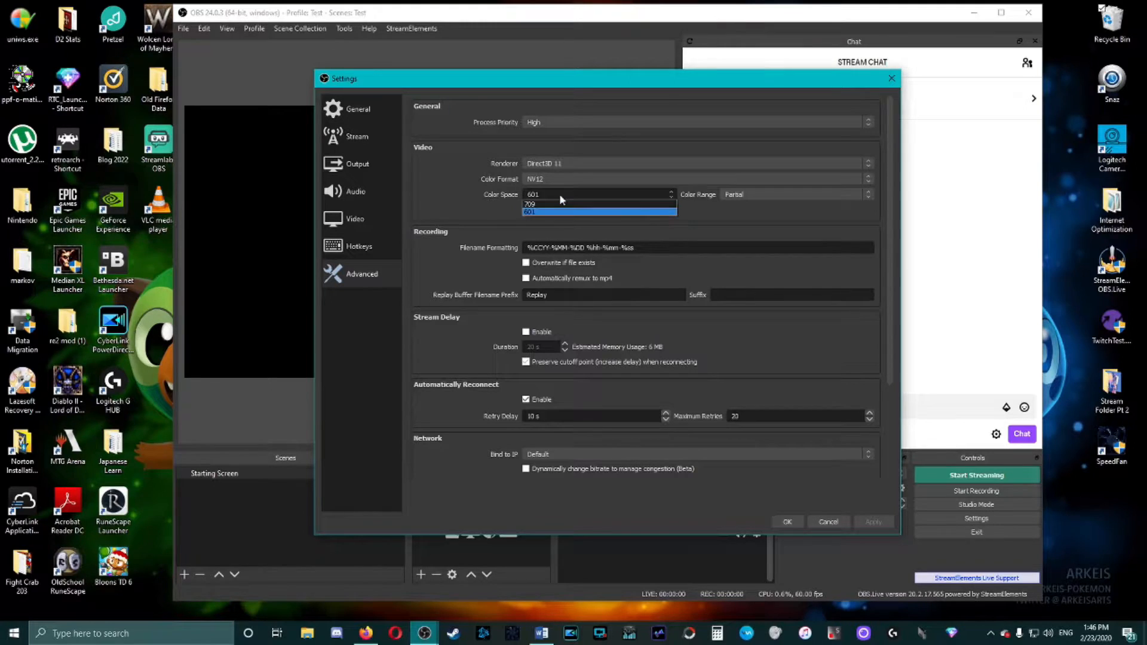
click(534, 213)
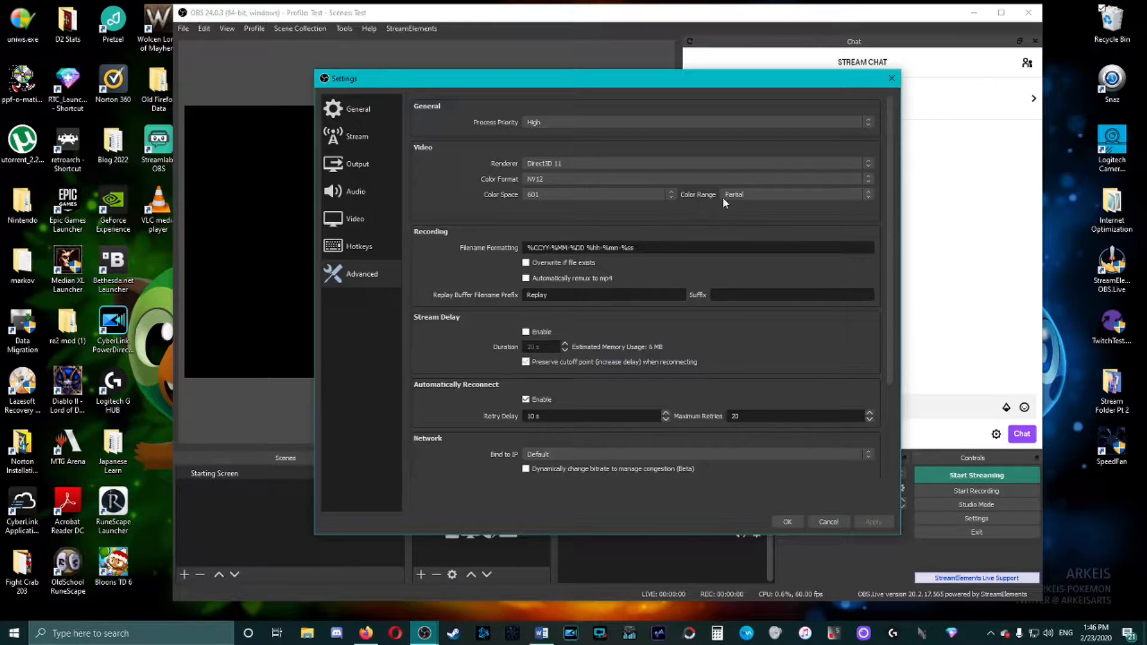
click(741, 195)
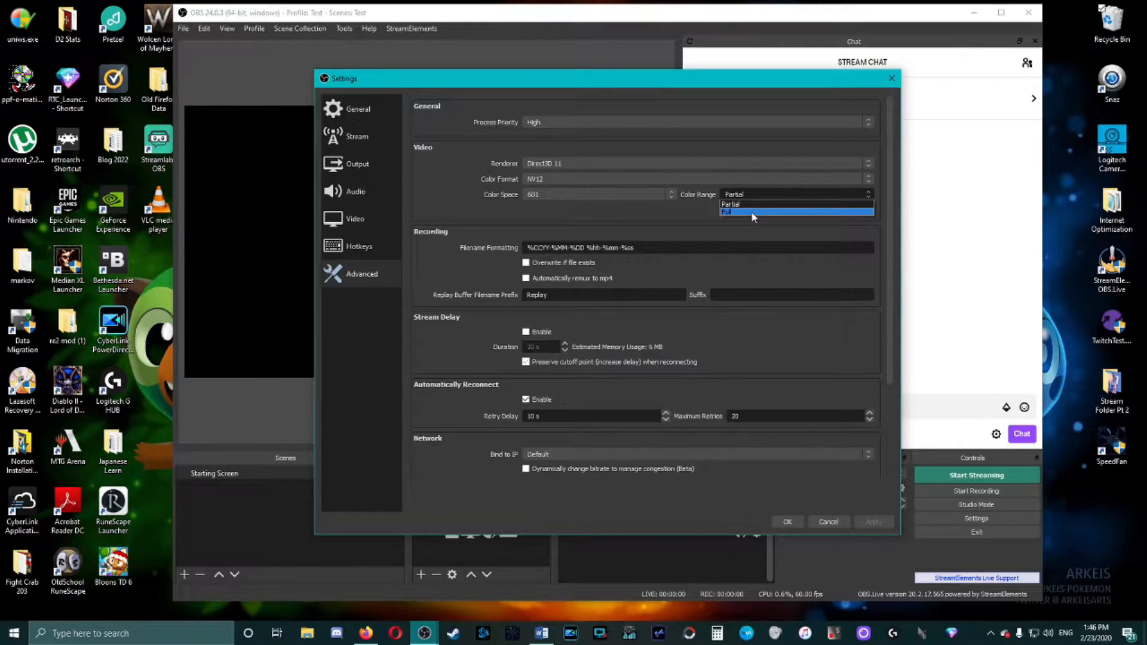
click(646, 210)
click(598, 196)
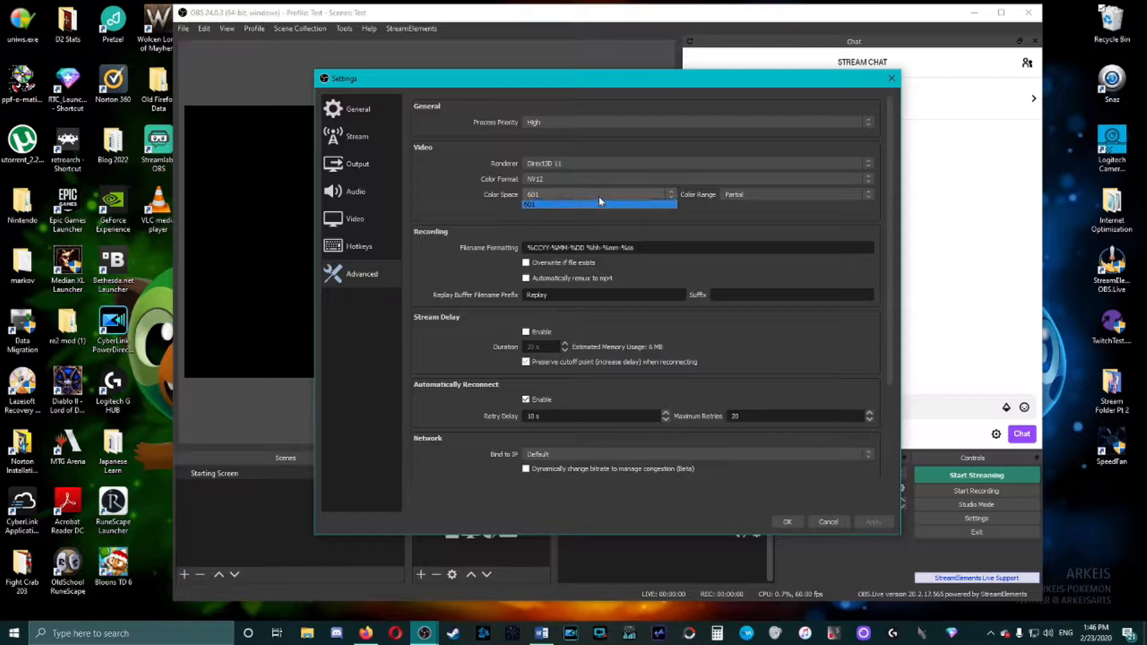
click(471, 198)
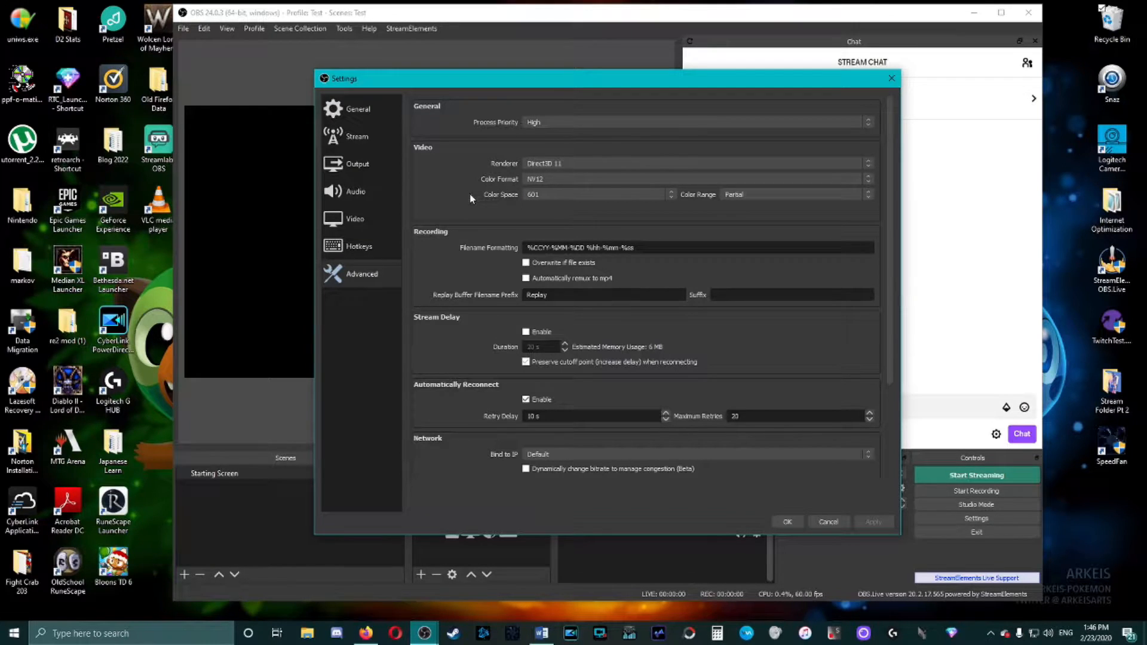
Step: Review the remaining Advanced settings and set the network's Bind to IP option to Default
scroll(474, 194, down, 2)
scroll(478, 195, up, 2)
drag(890, 363, 889, 393)
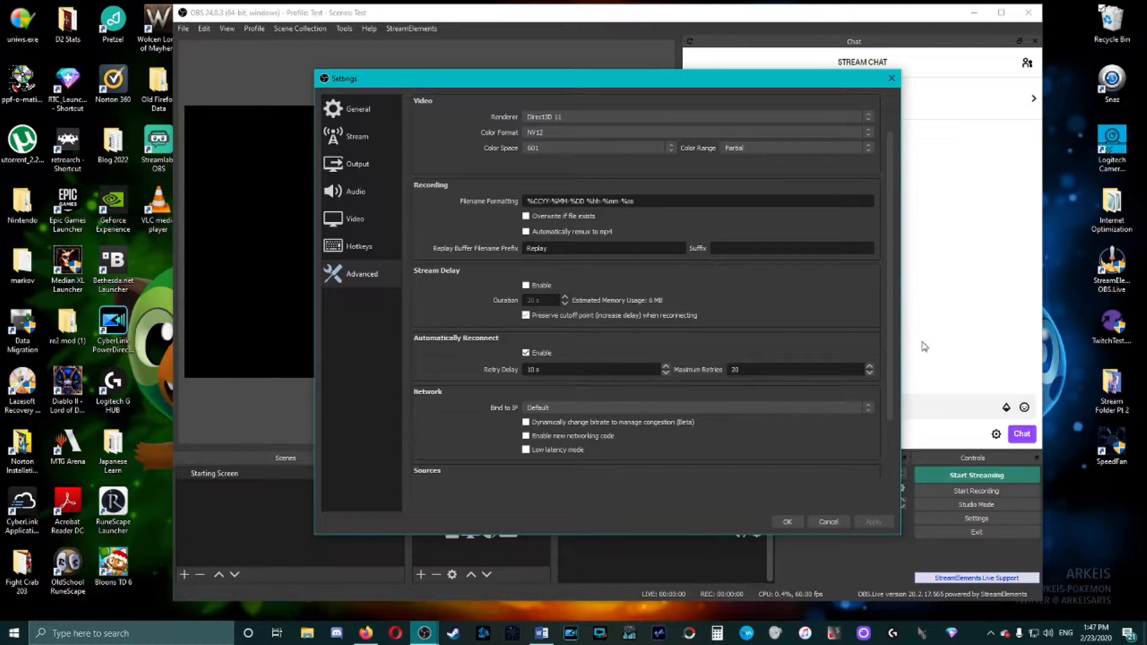
drag(892, 346, 896, 402)
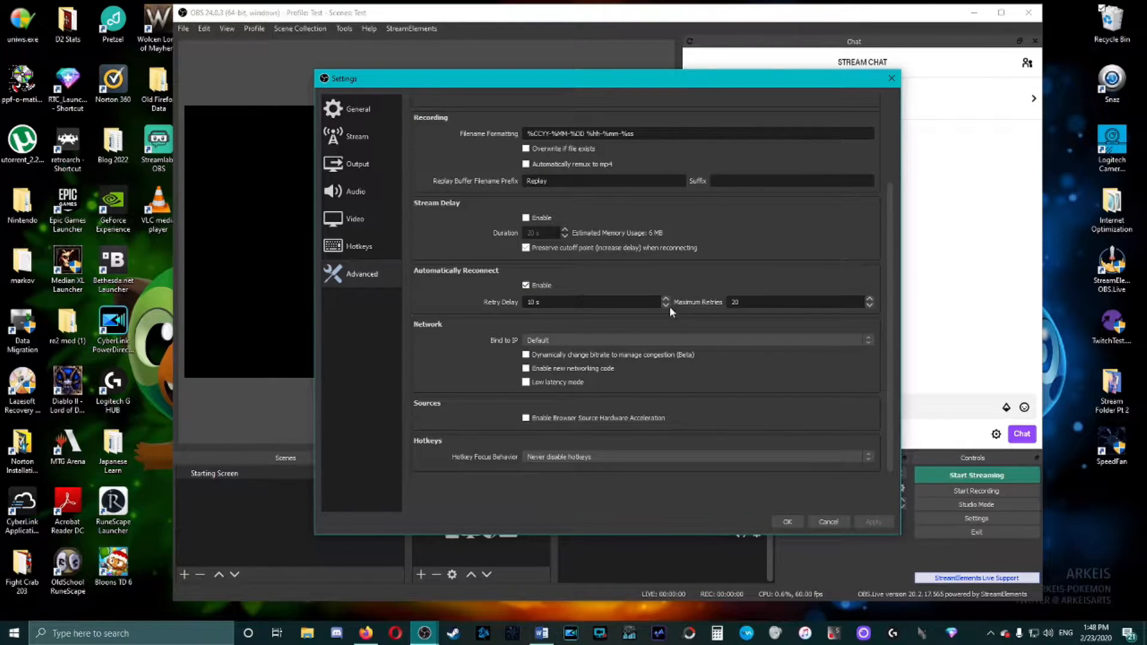
scroll(889, 384, down, 1)
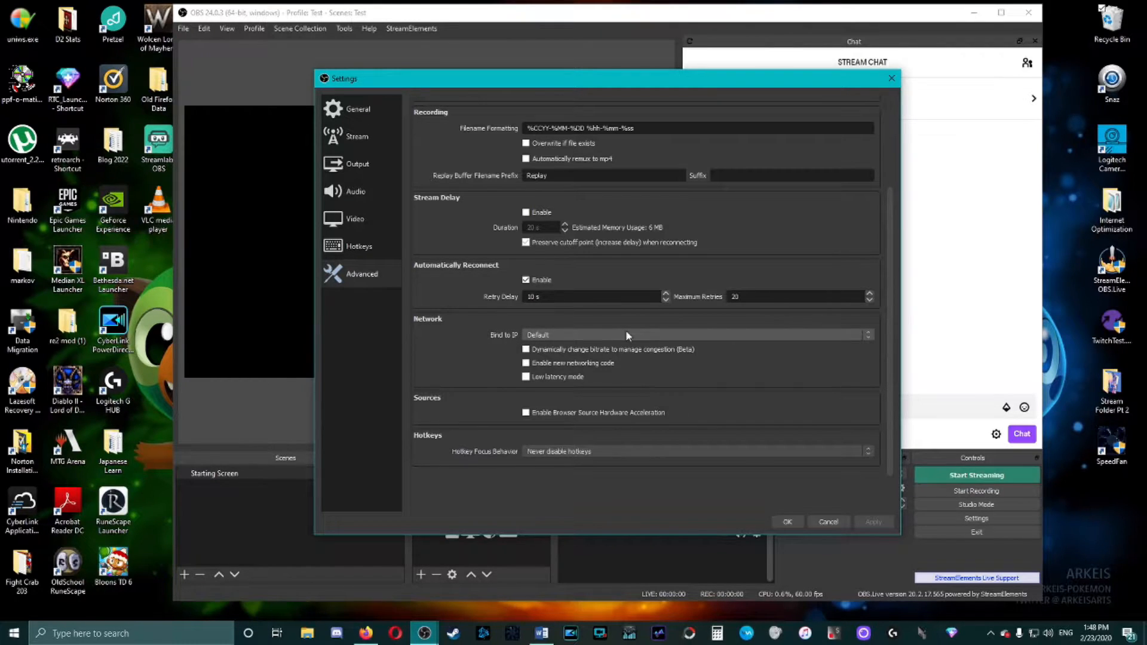
click(551, 334)
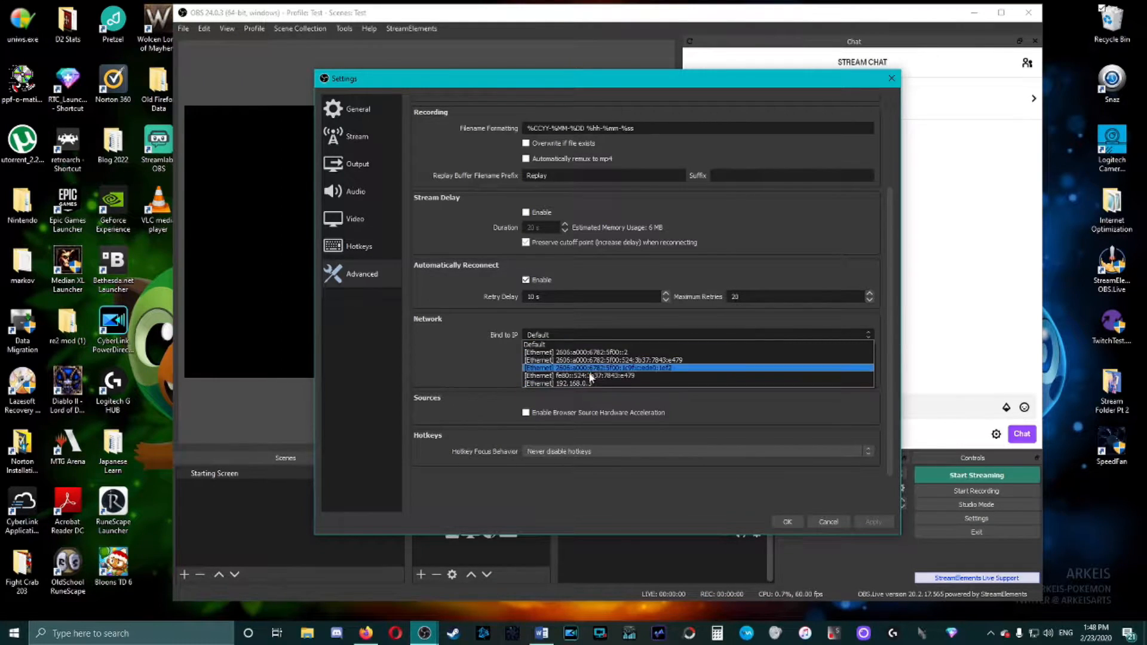
click(572, 344)
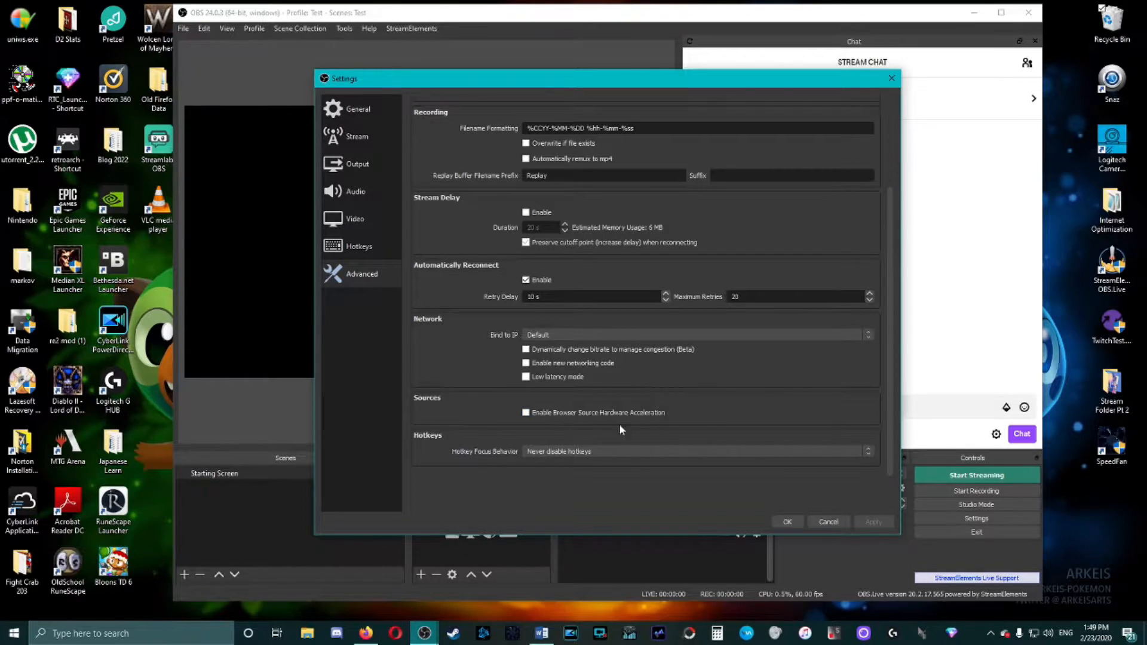
click(526, 412)
drag(893, 376, 882, 253)
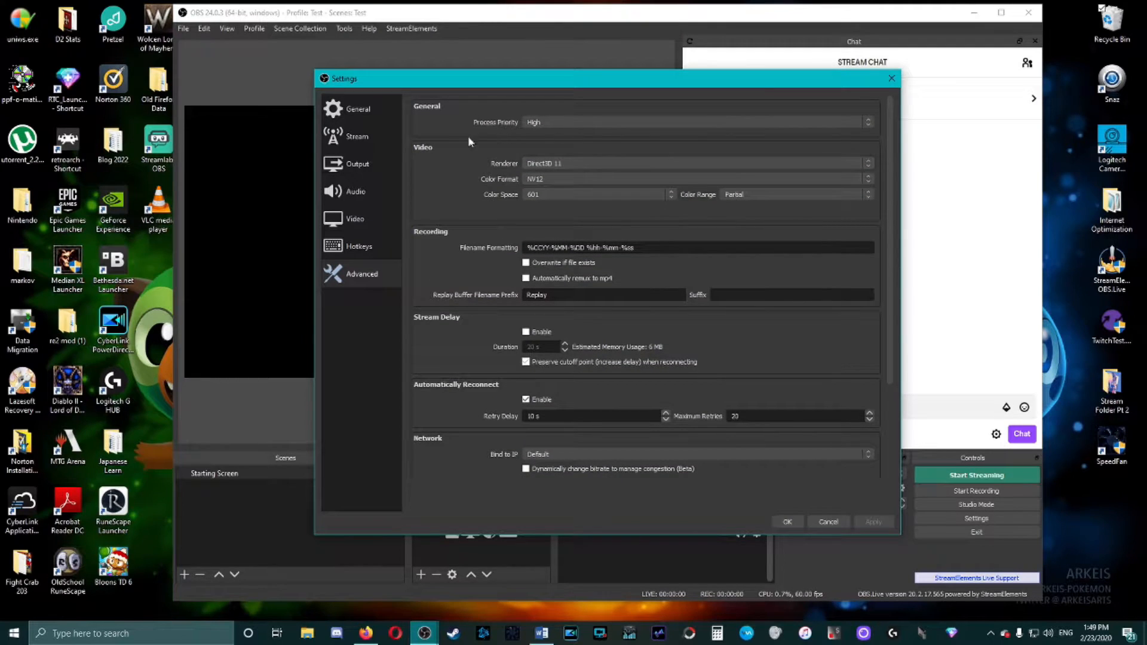
Step: Open the streaming output settings and examine the available encoders, leaving x264 selected
click(347, 166)
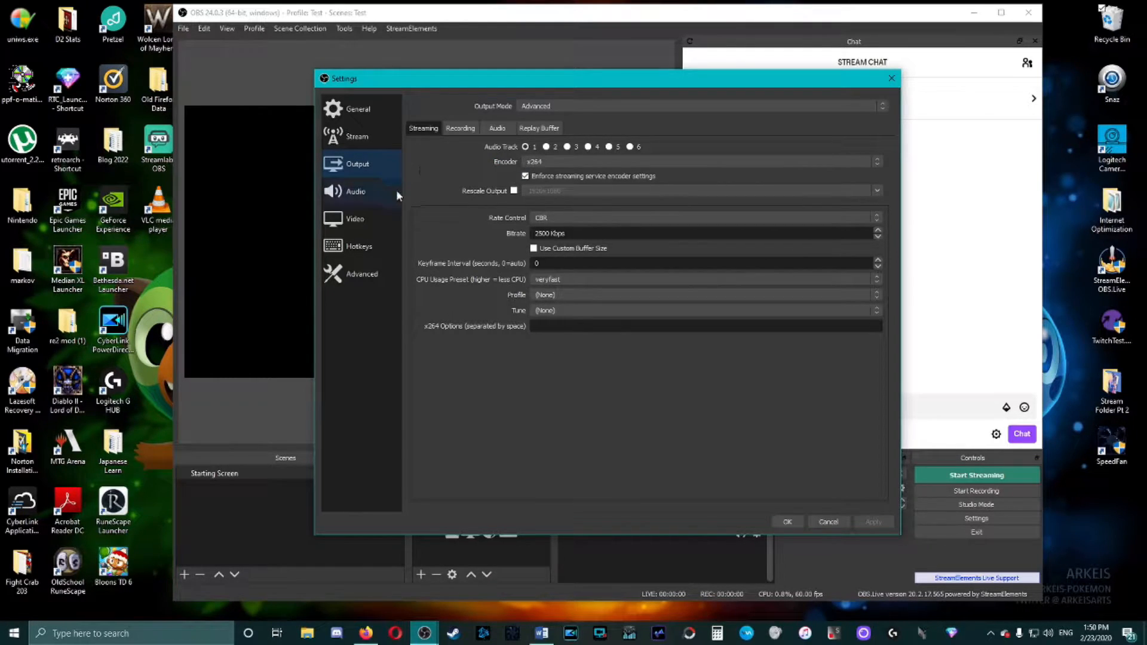
click(549, 160)
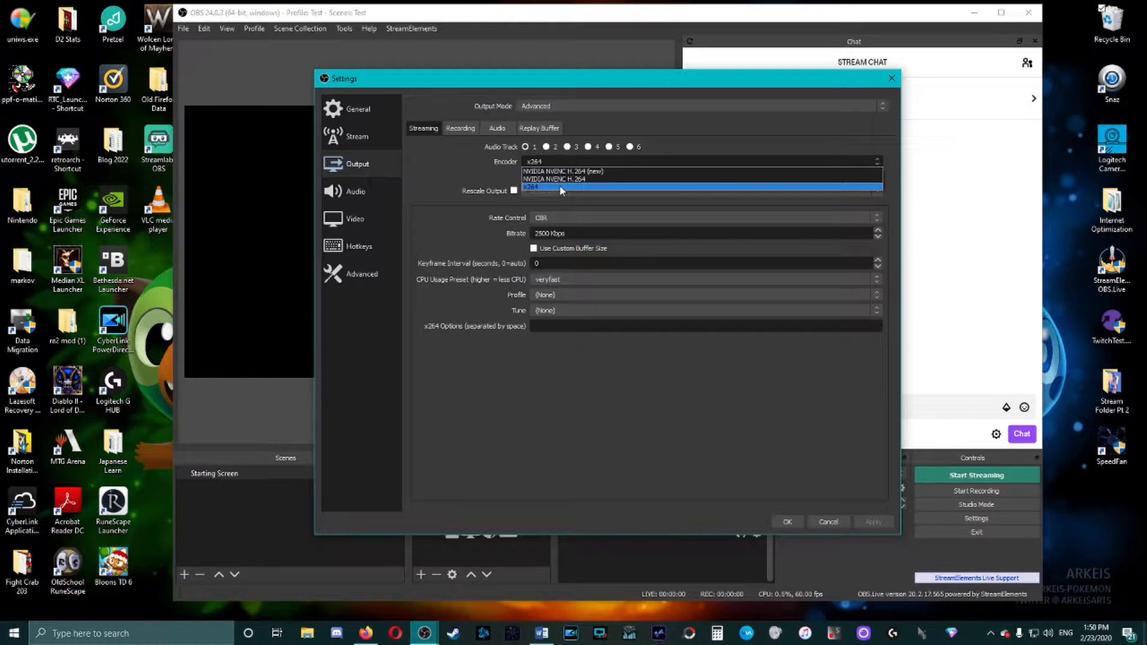
click(464, 161)
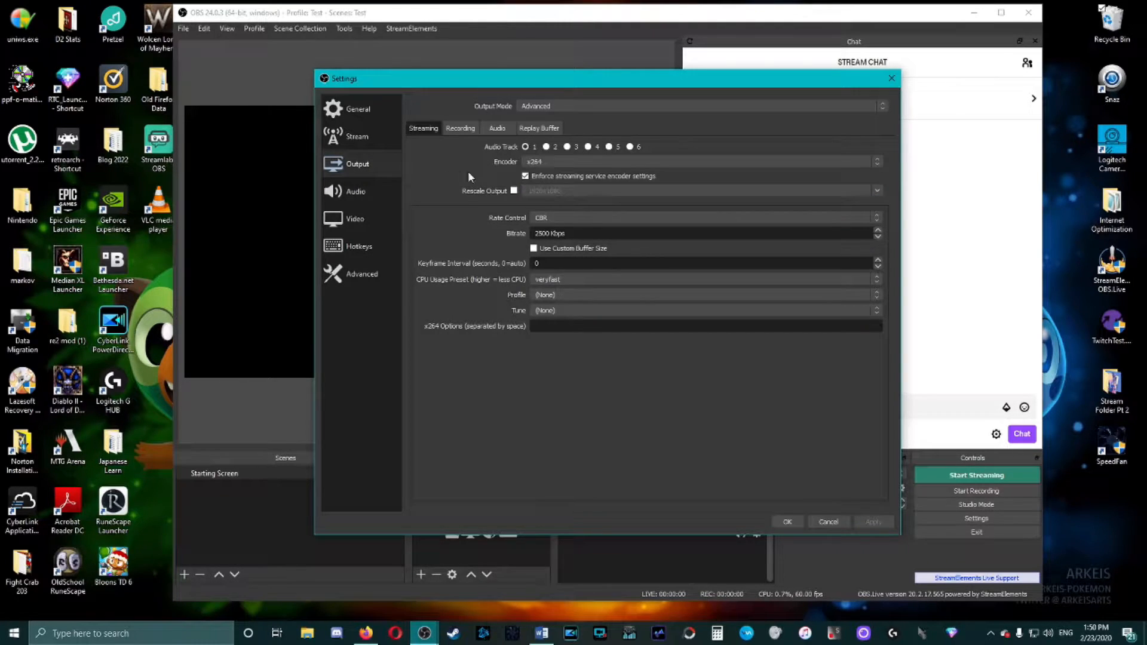
click(538, 162)
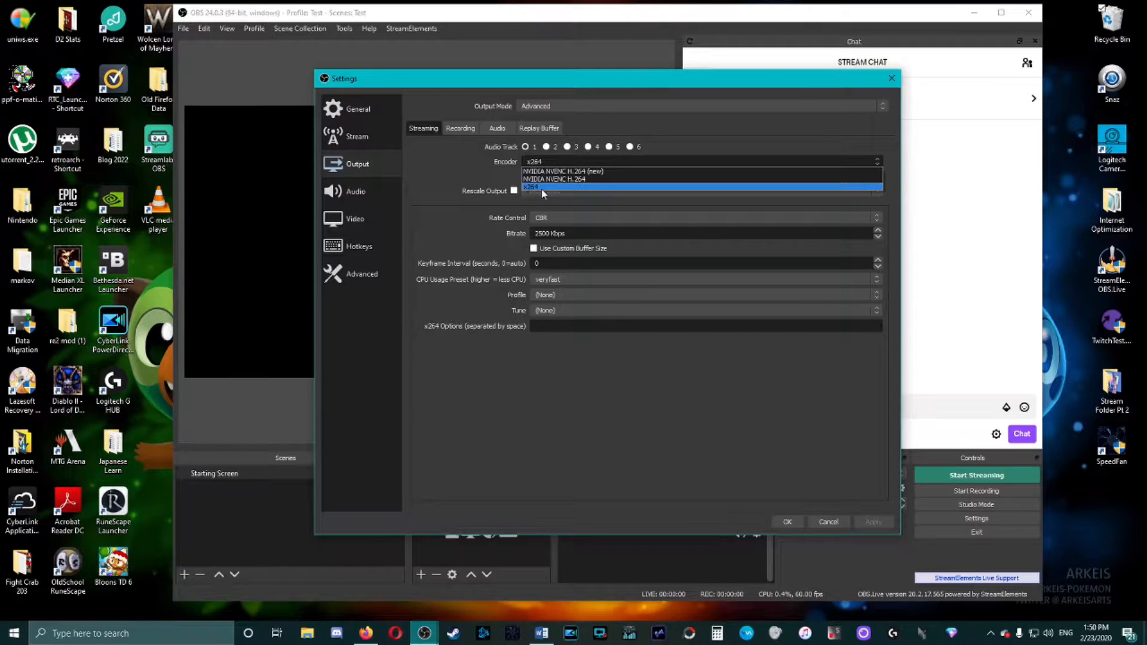
click(463, 175)
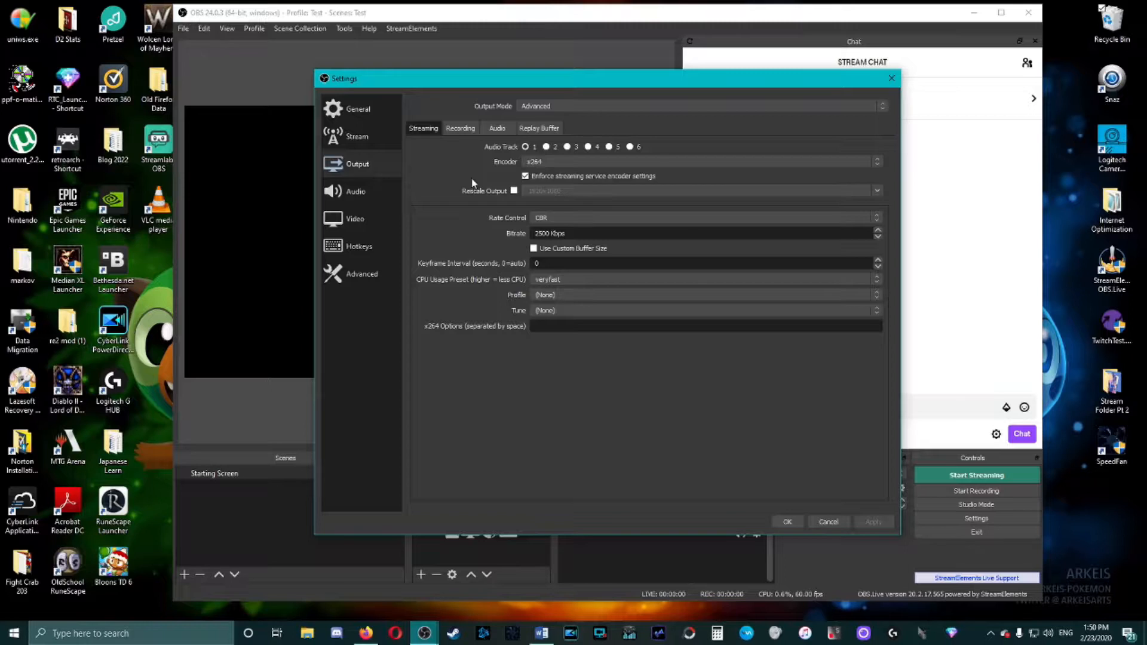
Step: Try NVIDIA NVENC H.264 (new) as the streaming encoder and return the choice to x264
click(551, 162)
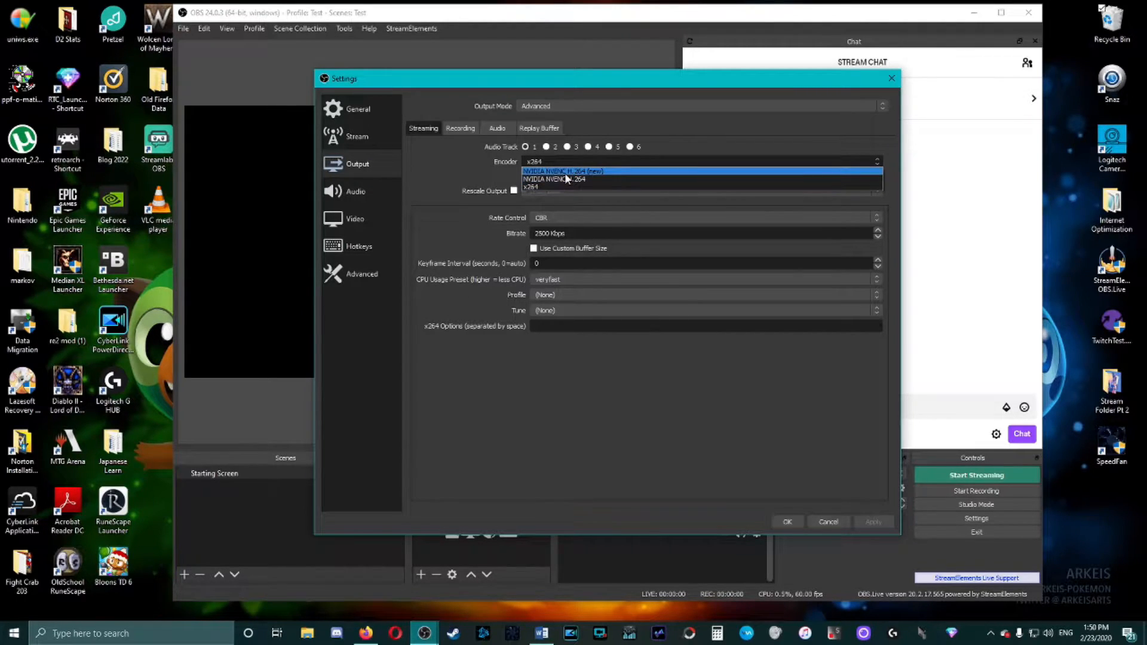
click(557, 171)
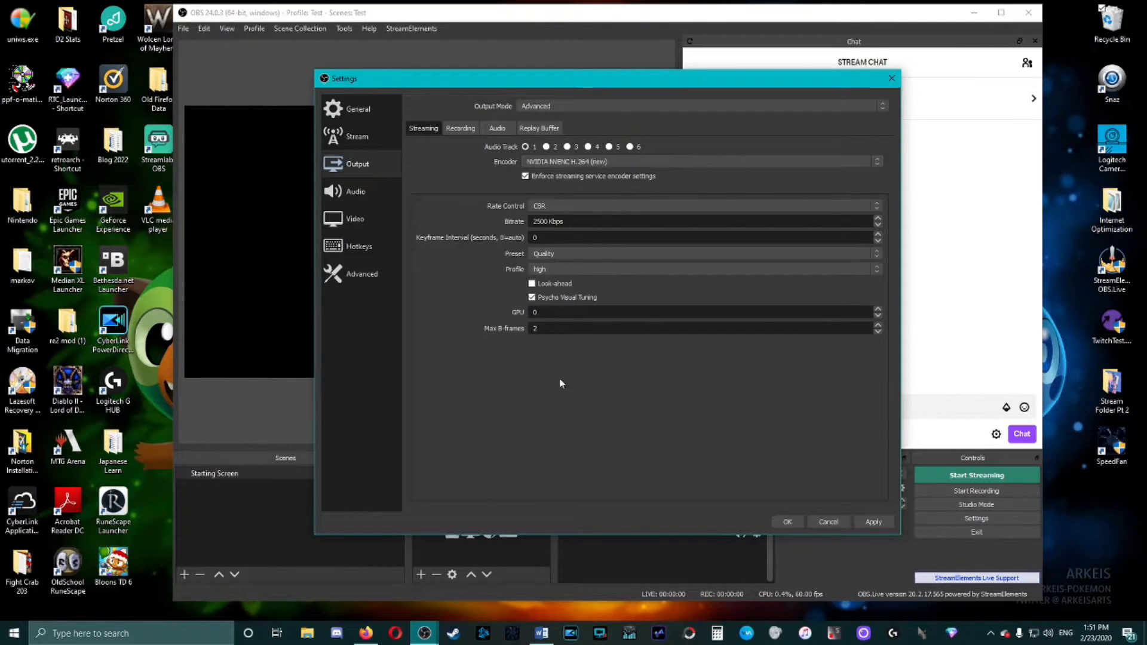
click(582, 161)
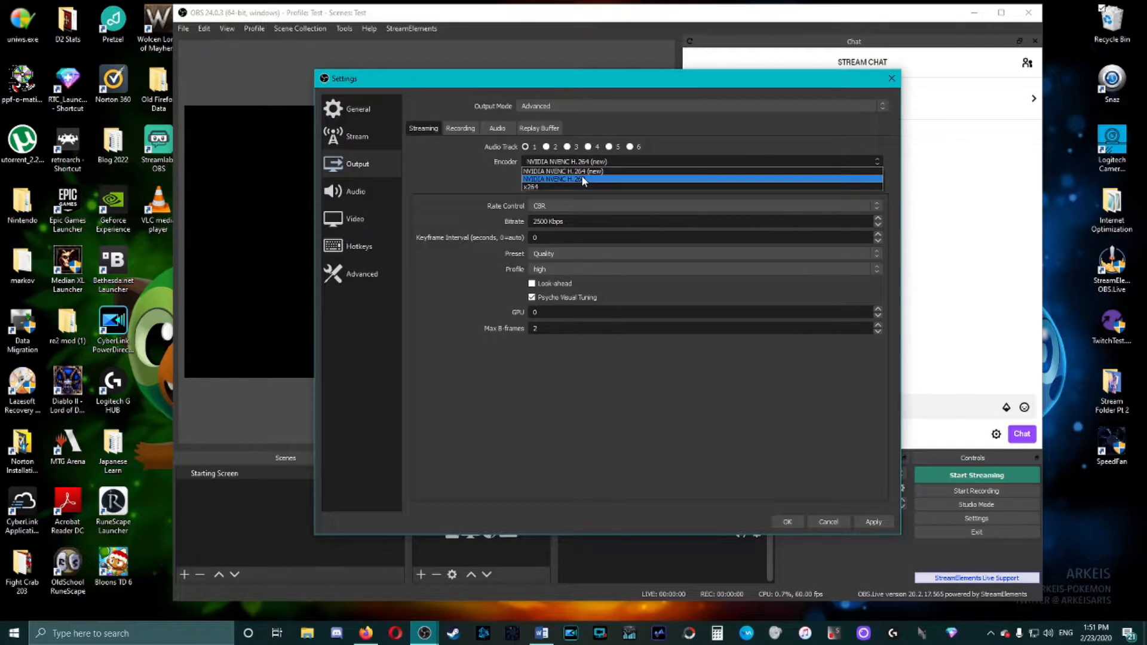
click(581, 174)
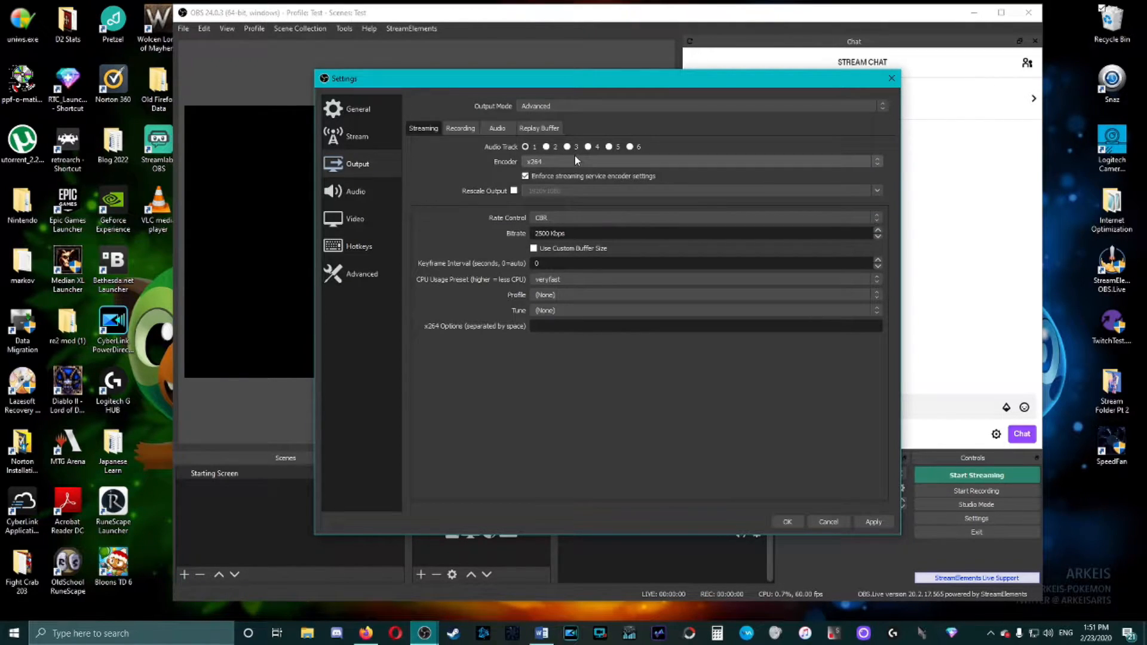
Step: Examine the x264 CPU usage presets and keep veryfast selected
click(549, 279)
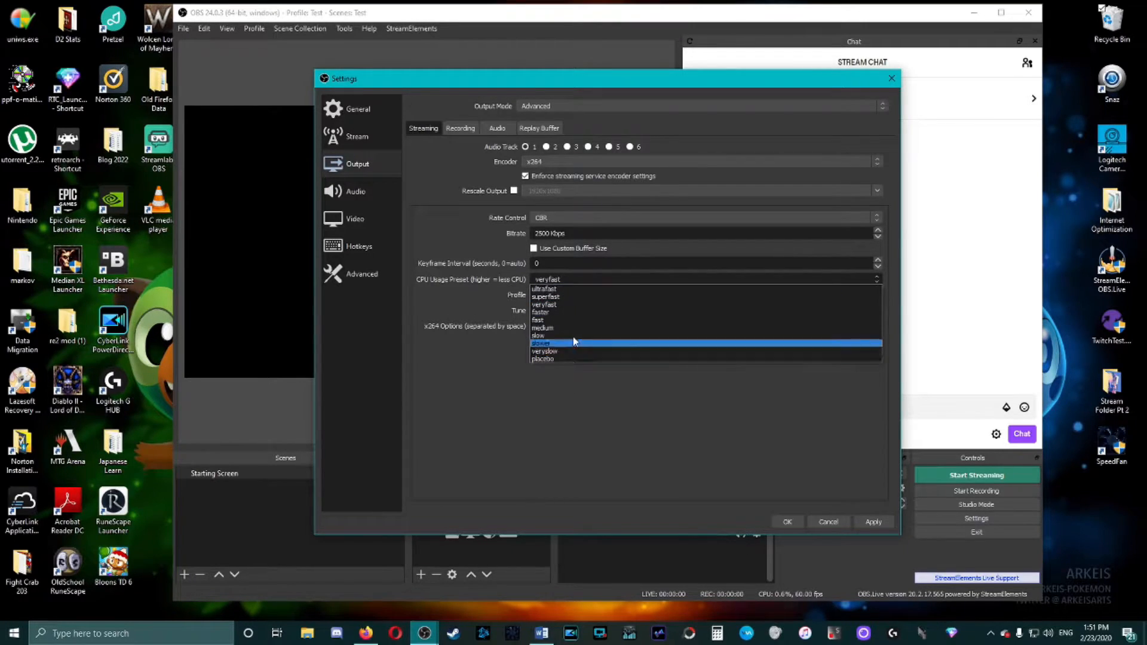
click(549, 304)
Step: Try the NVIDIA NVENC H.264 (new) encoder again to examine its Preset choices, returning the encoder to x264
click(556, 162)
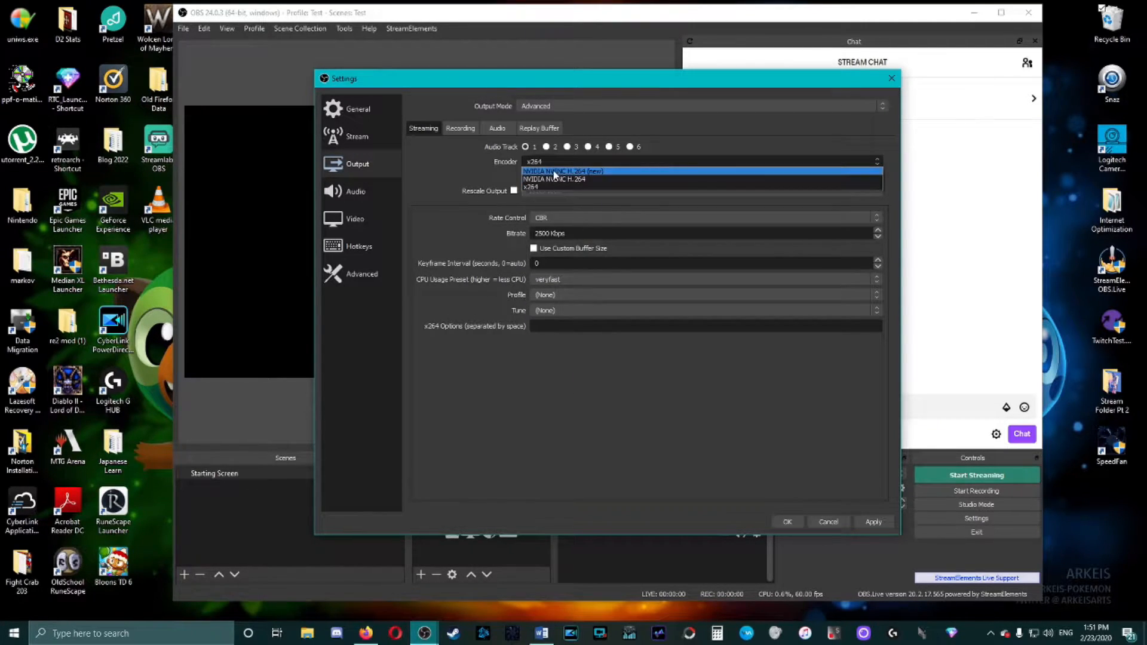
click(556, 178)
click(566, 255)
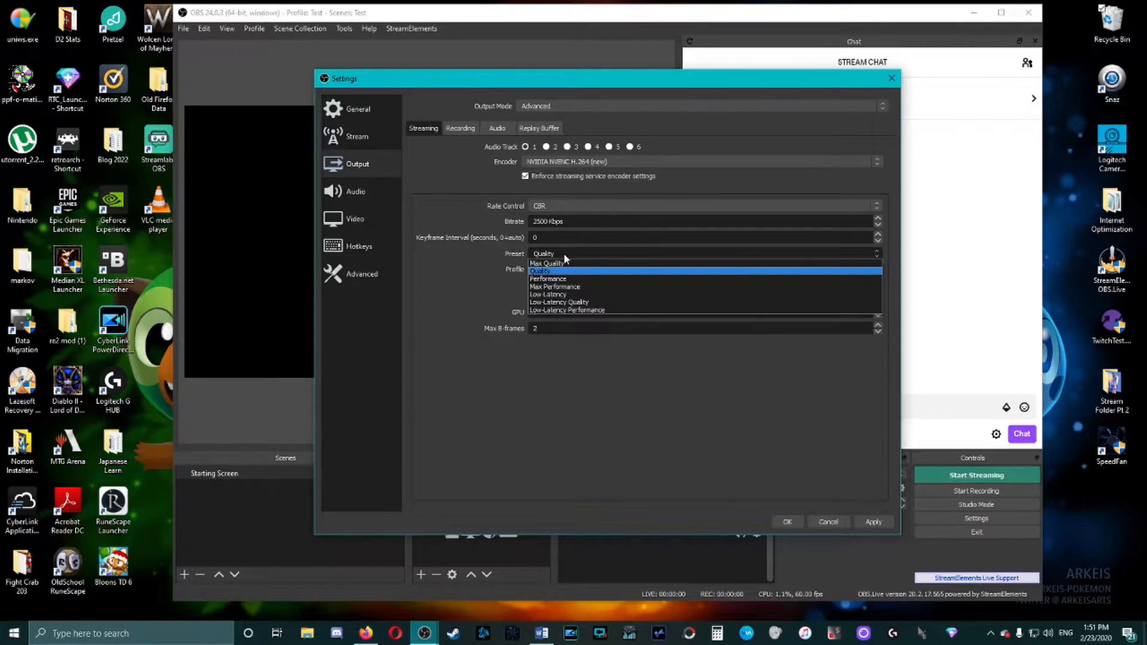
click(561, 256)
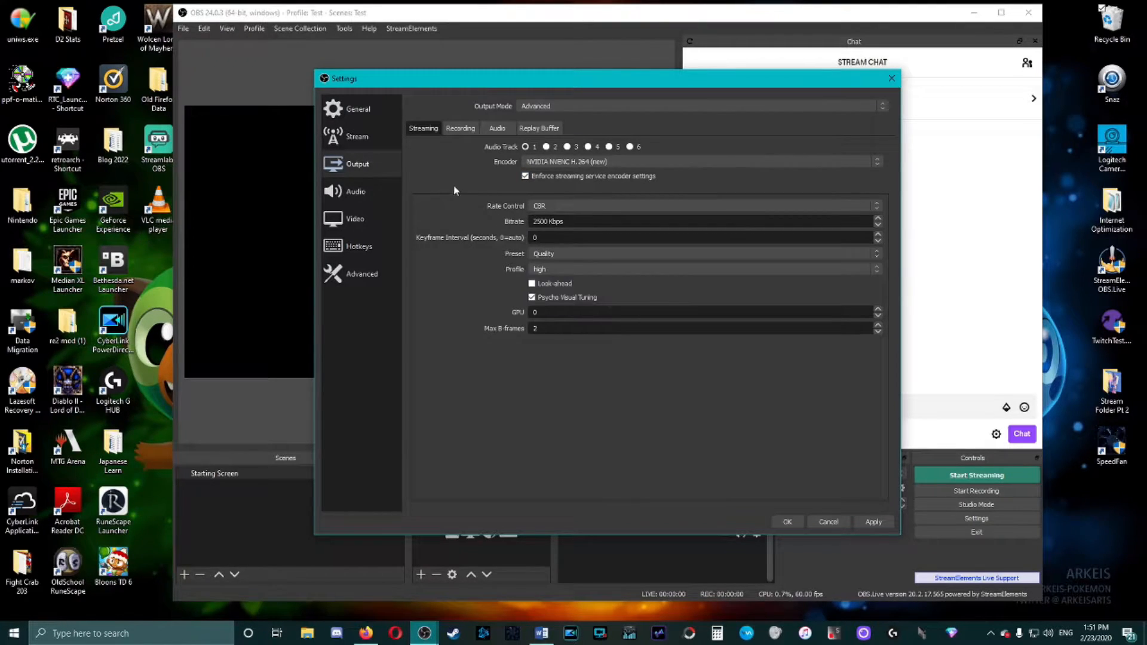
click(592, 162)
click(578, 187)
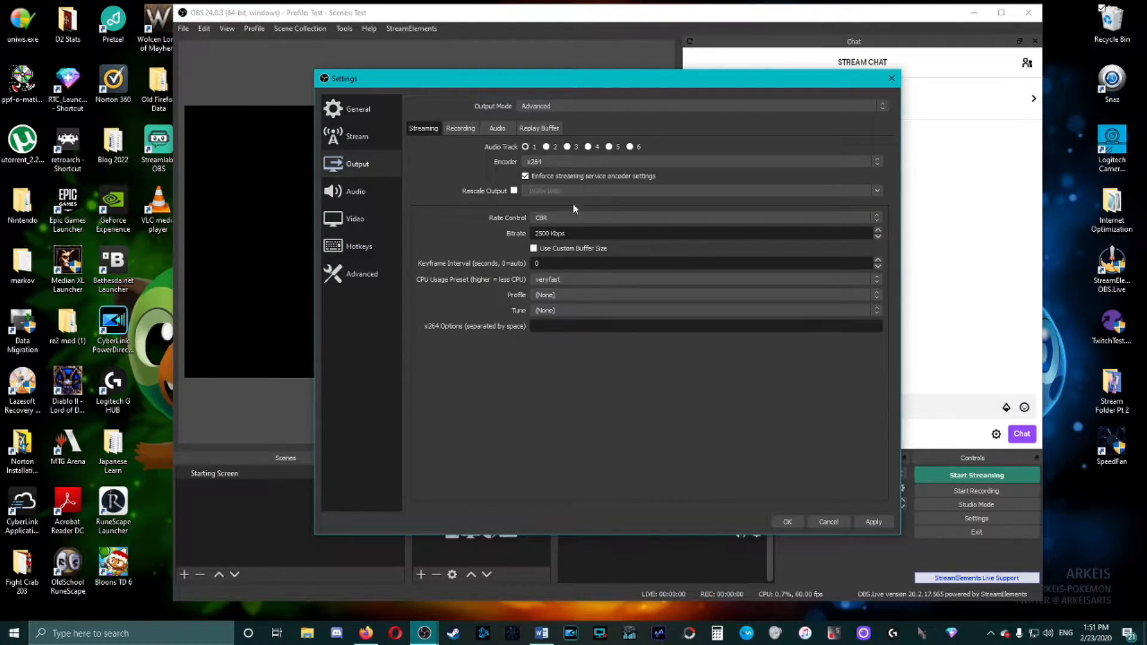
Step: Compare the x264 CPU usage presets from ultrafast to placebo, leaving veryfast selected
click(543, 279)
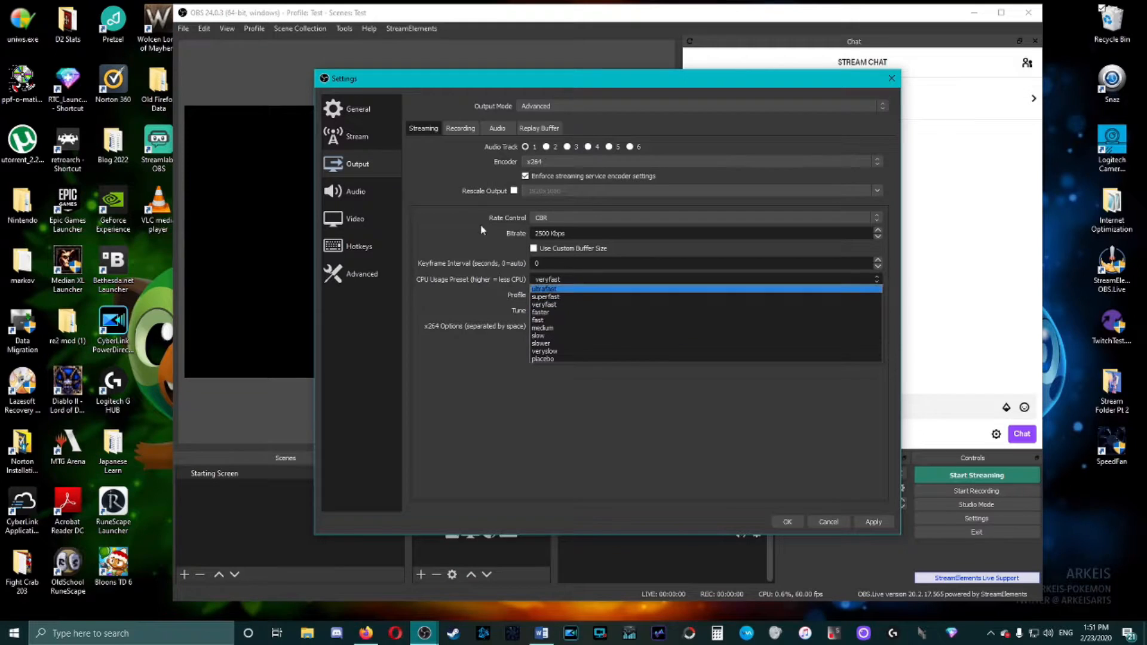
click(450, 217)
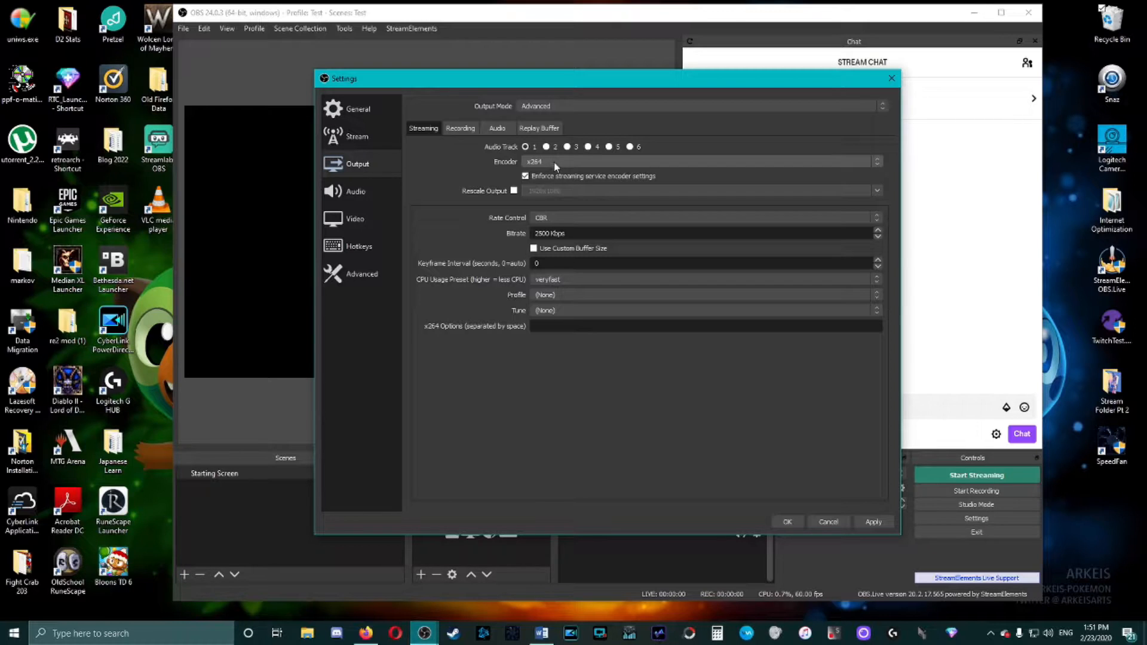
click(556, 276)
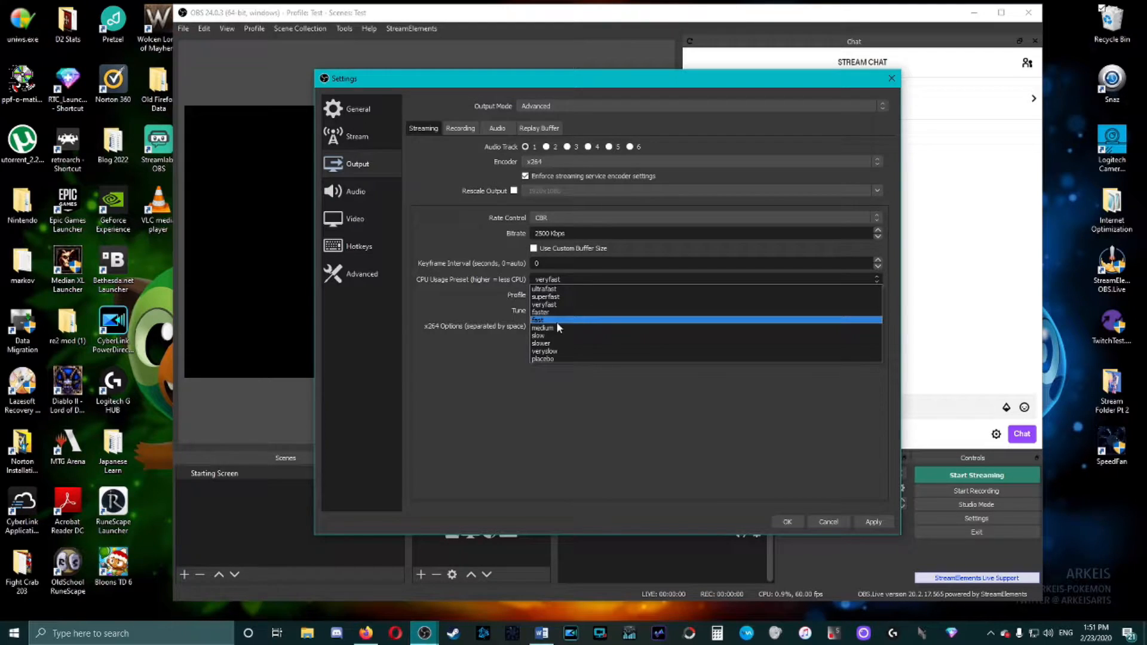
click(564, 437)
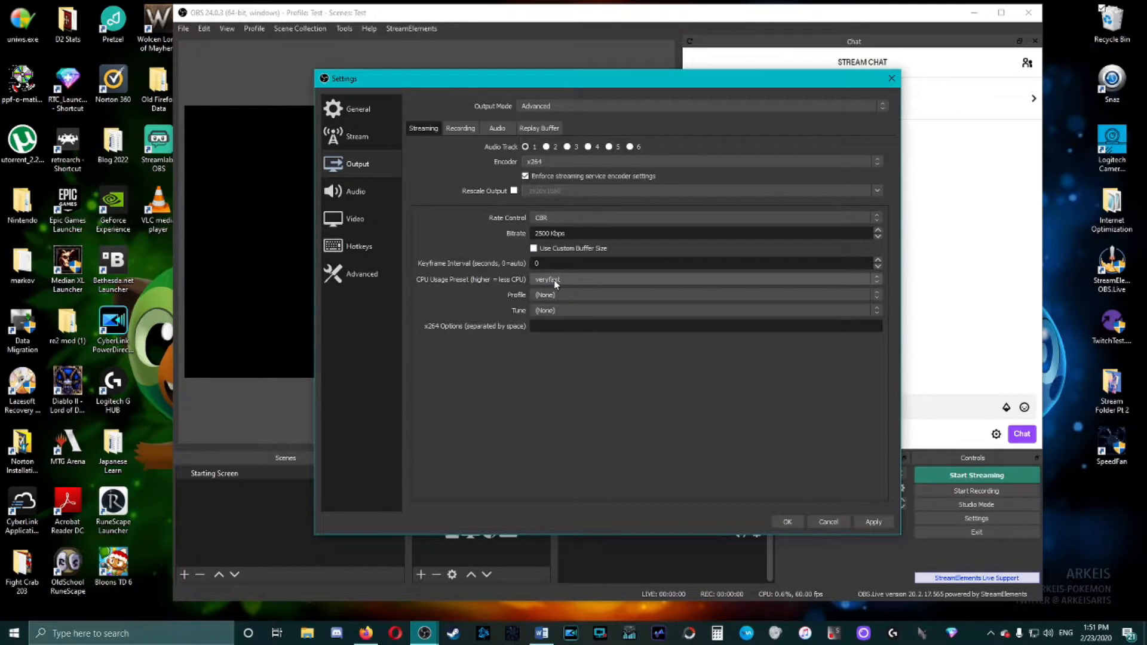
click(554, 280)
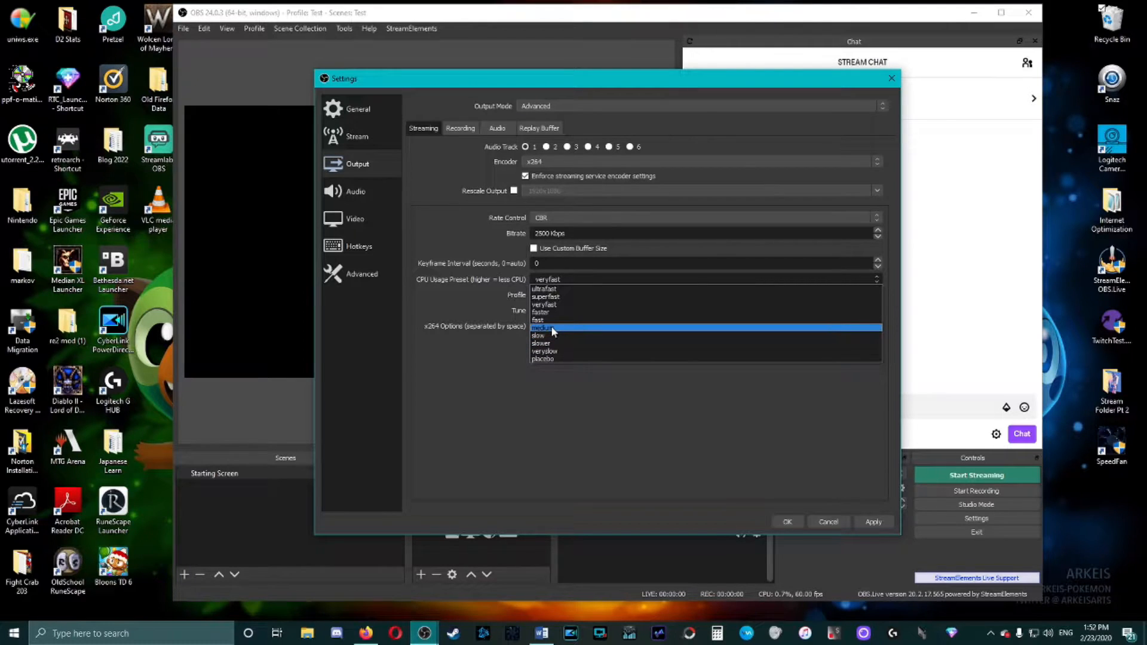
click(508, 381)
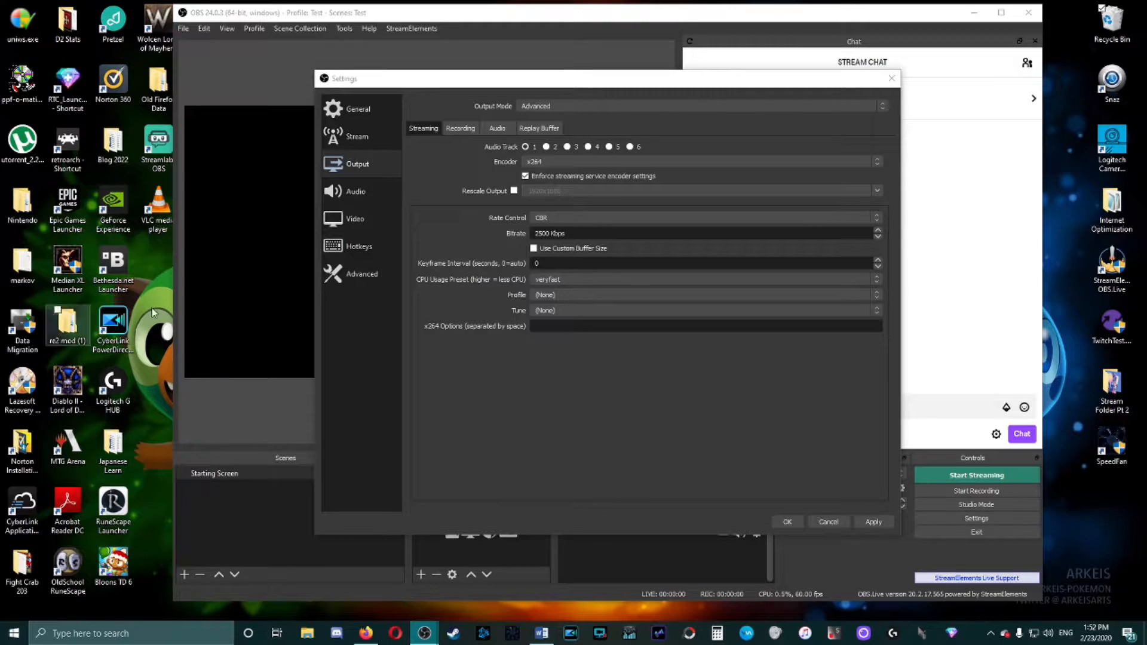
click(565, 278)
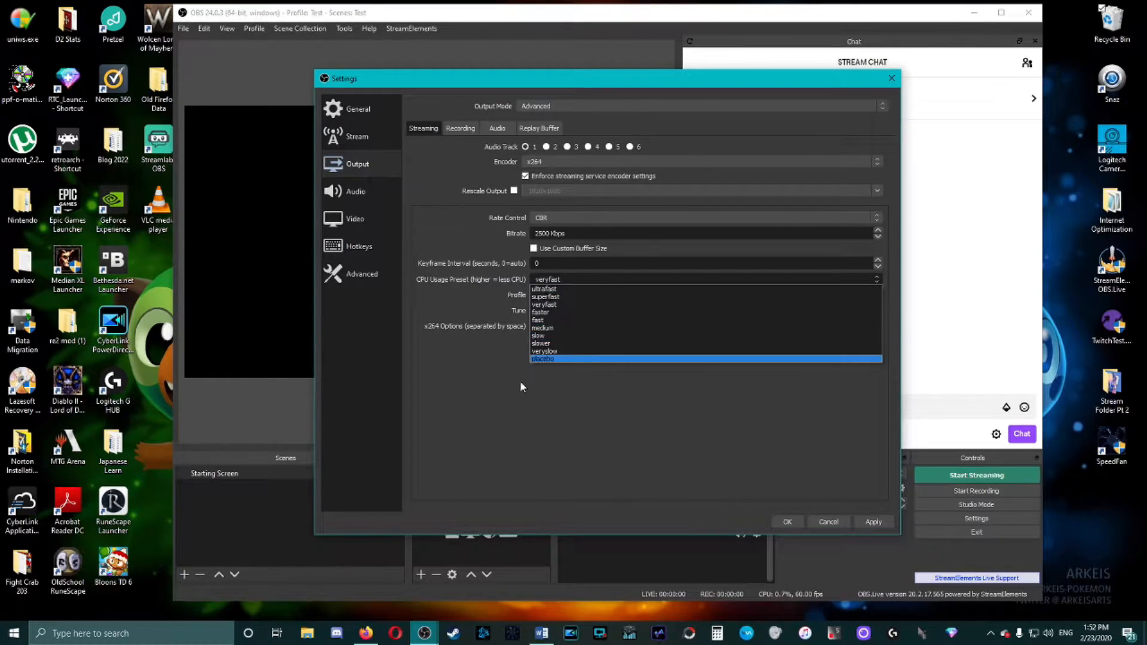
click(516, 427)
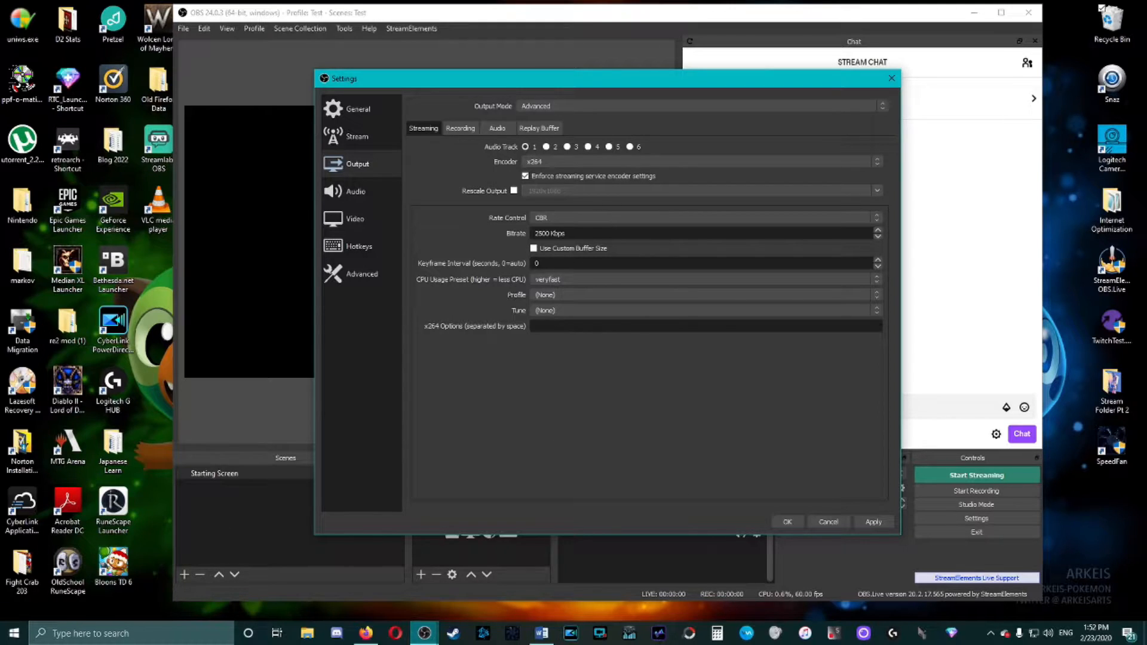
Step: Switch to Firefox, search Google for speedfan in the new tab, and open the official SpeedFan site from the results
key(alt+Tab)
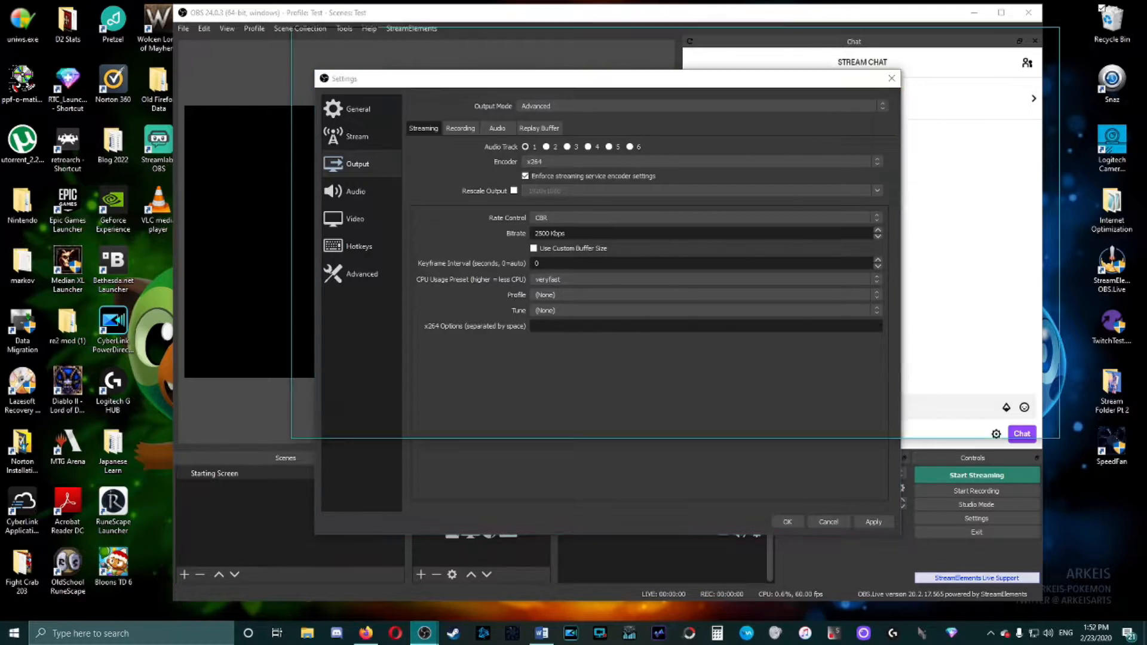
click(863, 37)
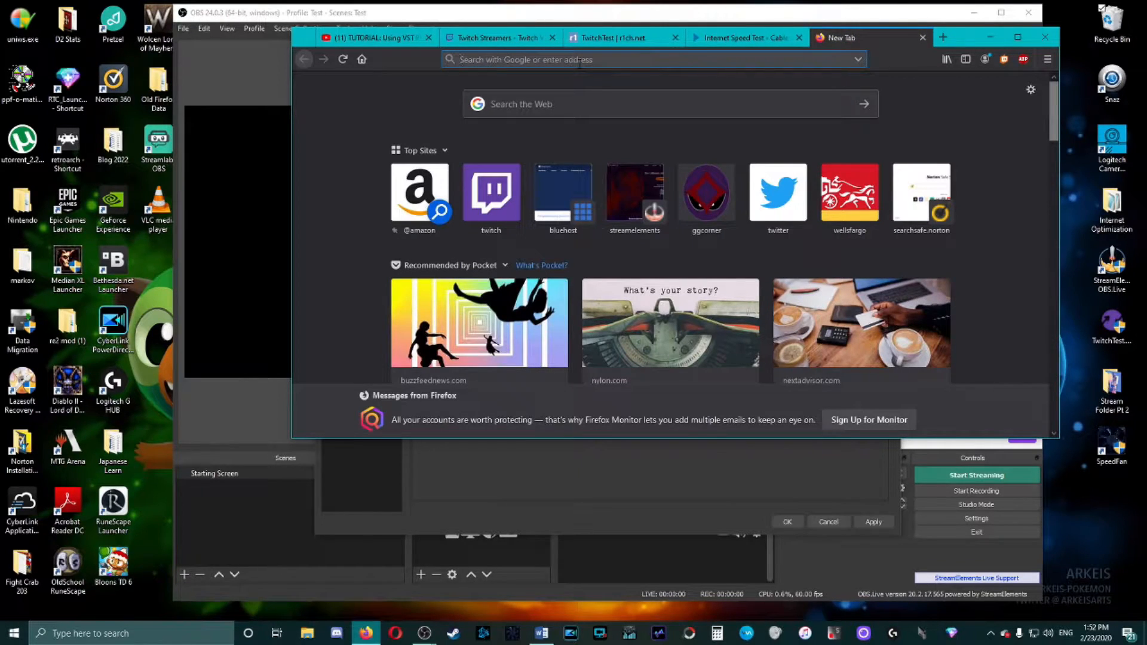
text(google.com/)
key(Return)
text(spp)
key(BackSpace)
text(eedfan)
key(Return)
click(633, 197)
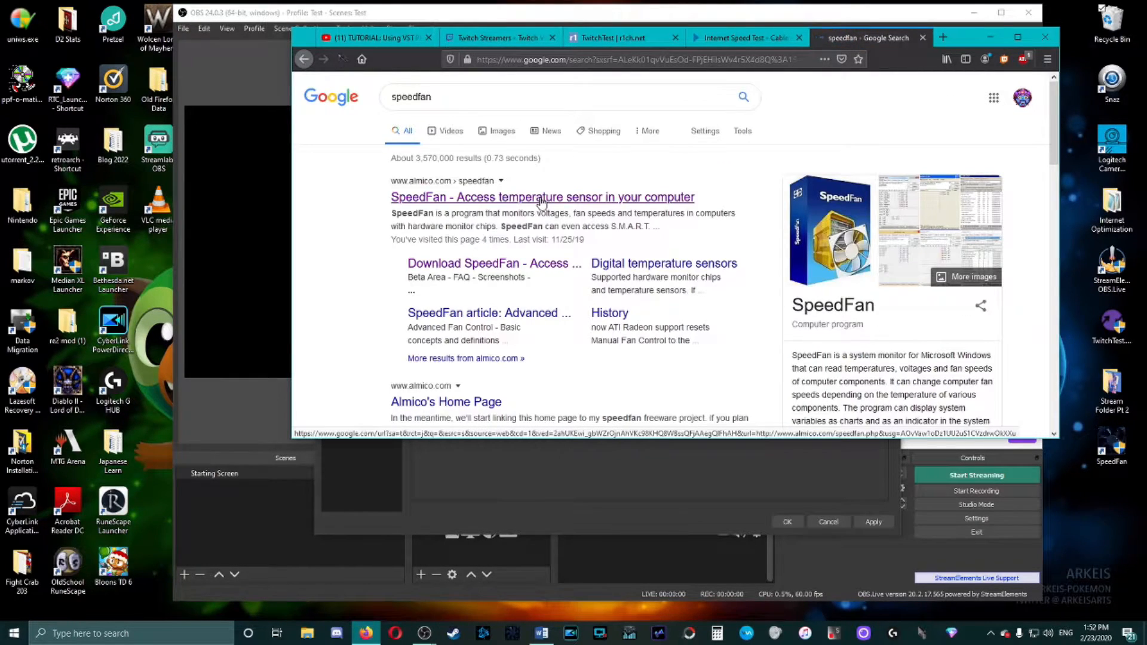
Step: Read through the SpeedFan homepage, including its description, news, release notes and fan speed explanation
scroll(646, 179, down, 3)
scroll(657, 180, up, 3)
scroll(684, 209, down, 3)
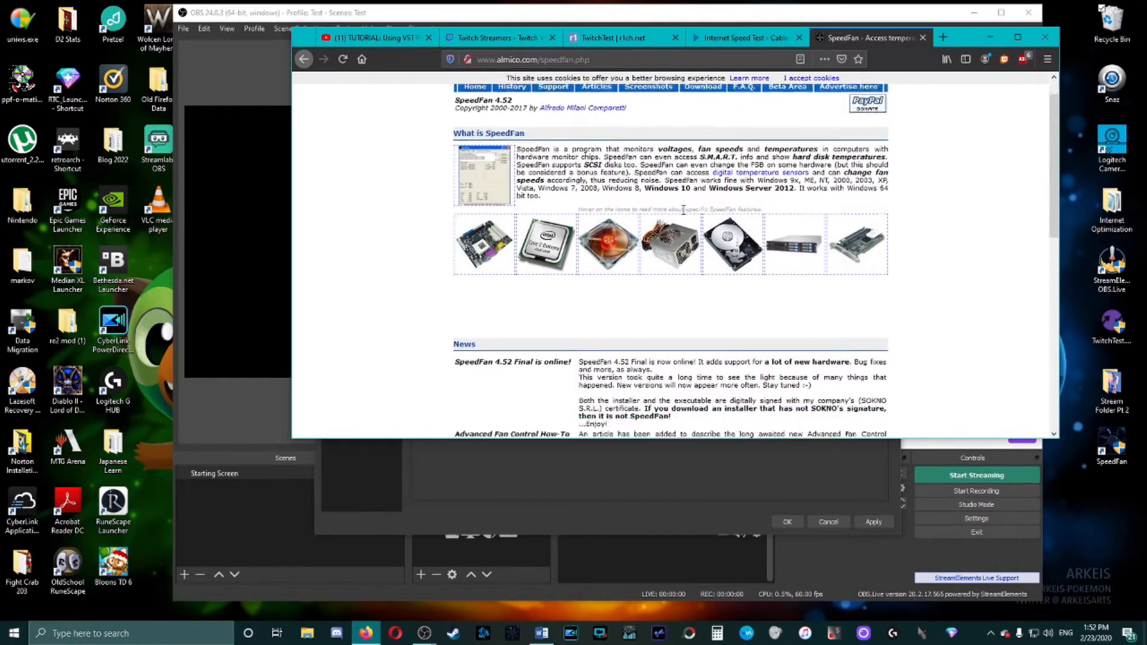
scroll(711, 296, up, 3)
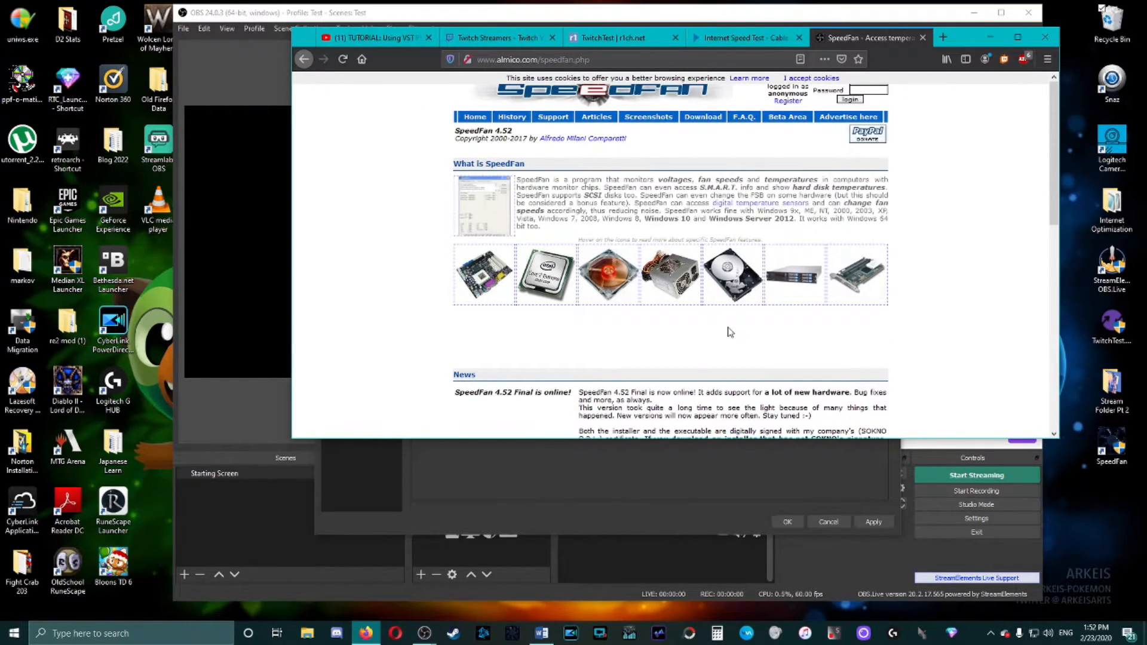
scroll(701, 259, down, 5)
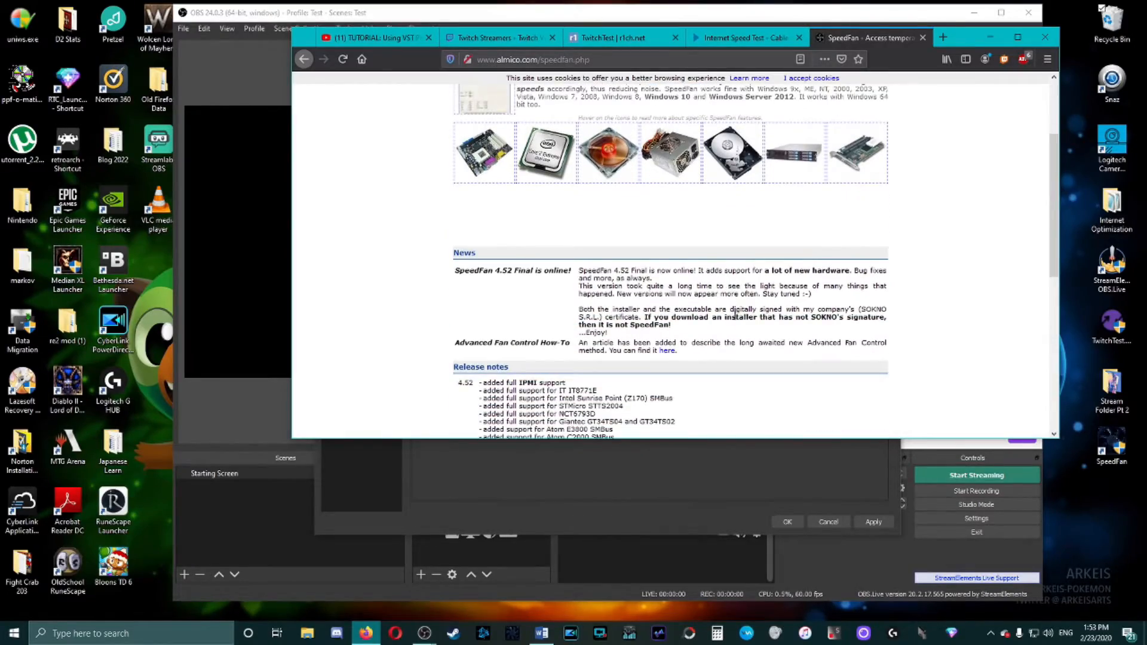
scroll(701, 260, down, 4)
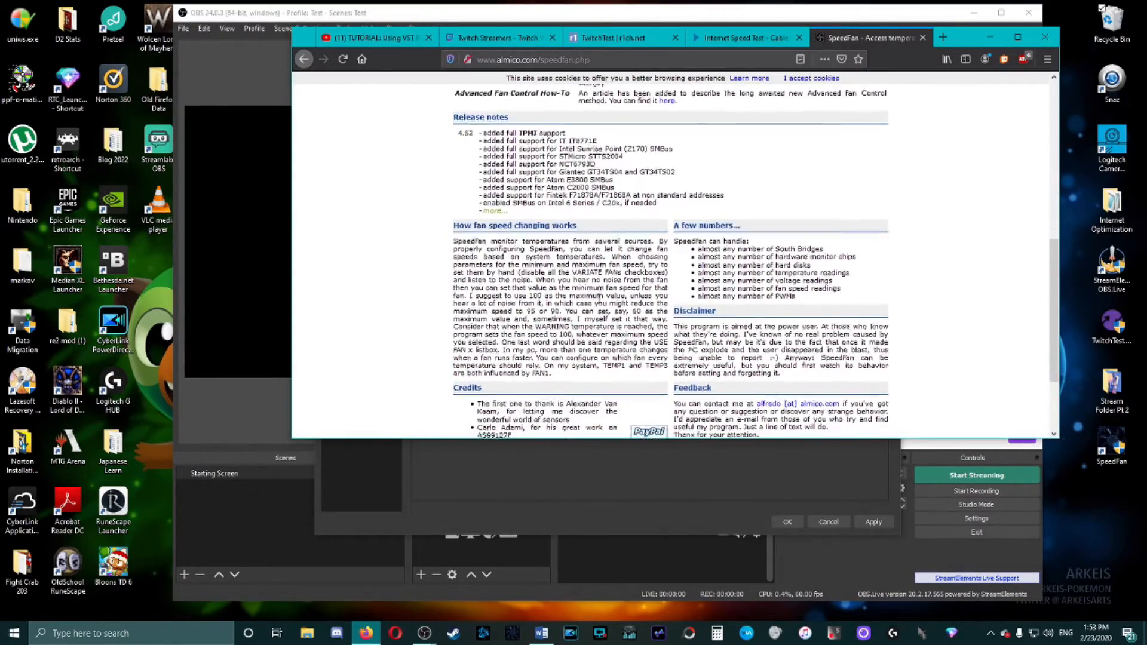
scroll(609, 304, up, 8)
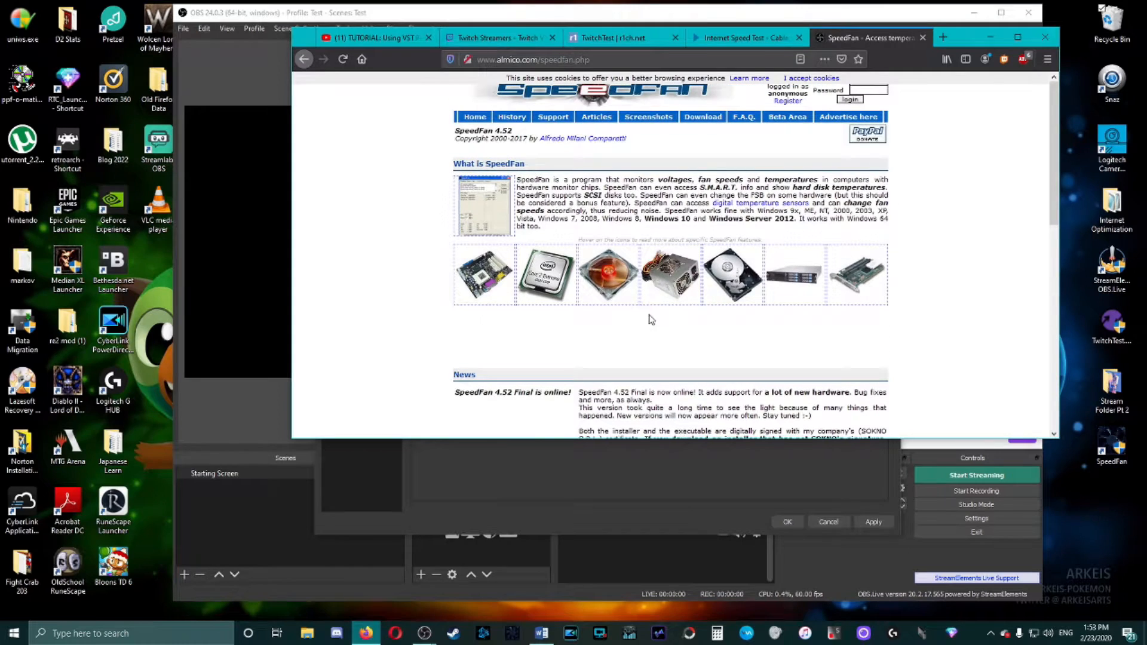
scroll(590, 302, down, 3)
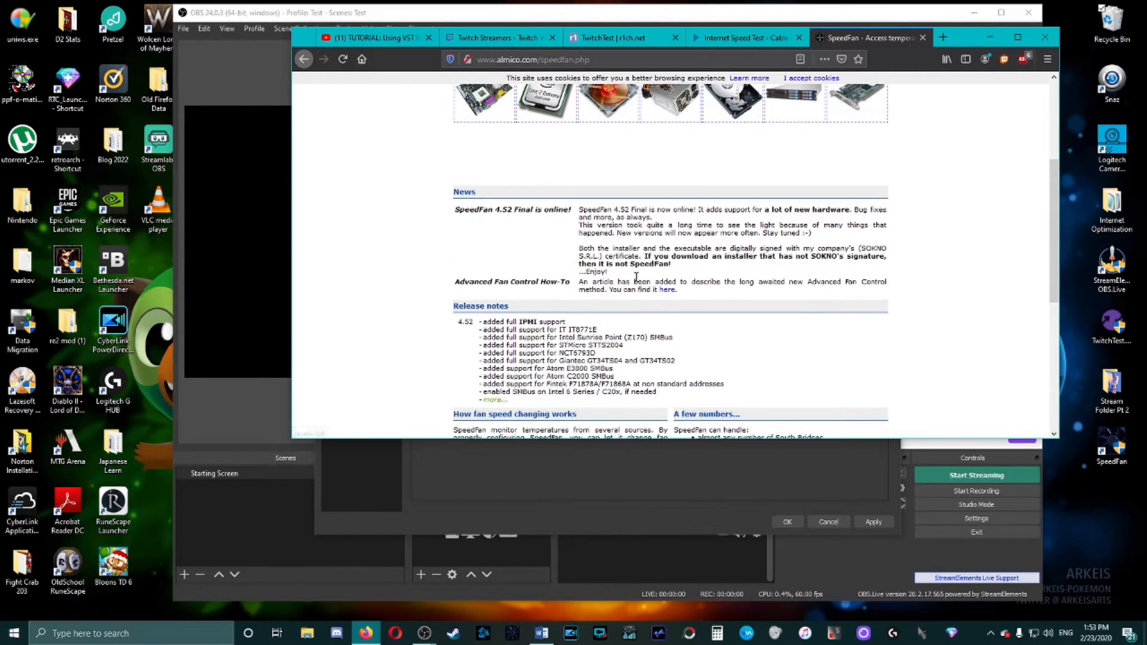
Step: Open the Advanced Fan Control how-to article from the SpeedFan news and skim its configuration instructions
click(668, 290)
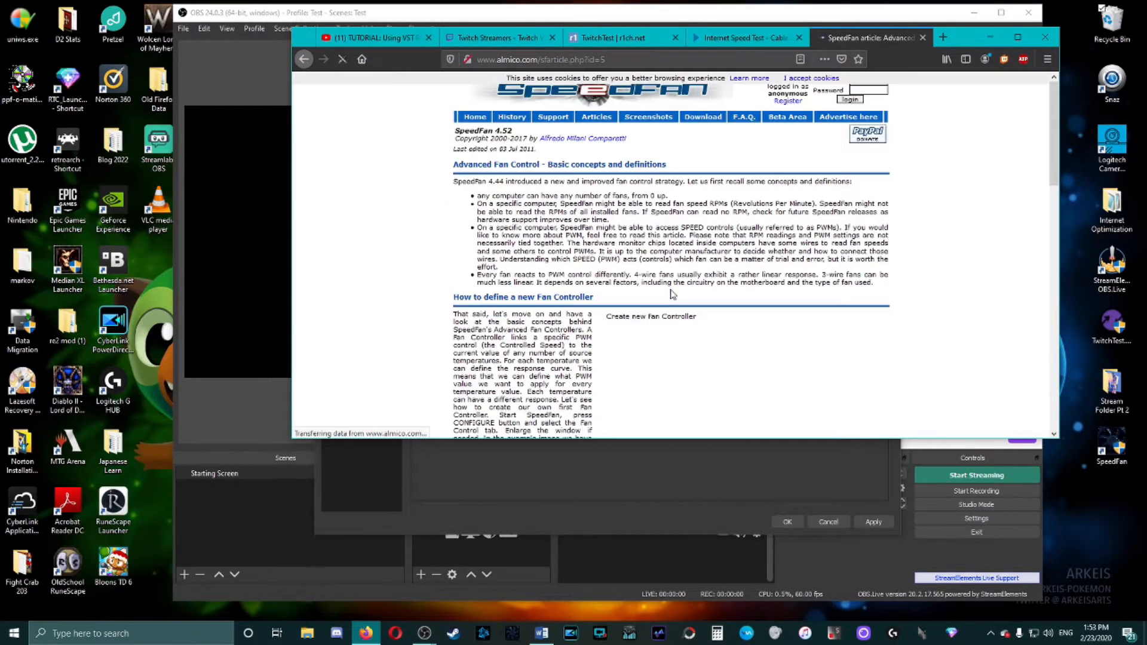
scroll(622, 311, down, 5)
scroll(620, 309, down, 7)
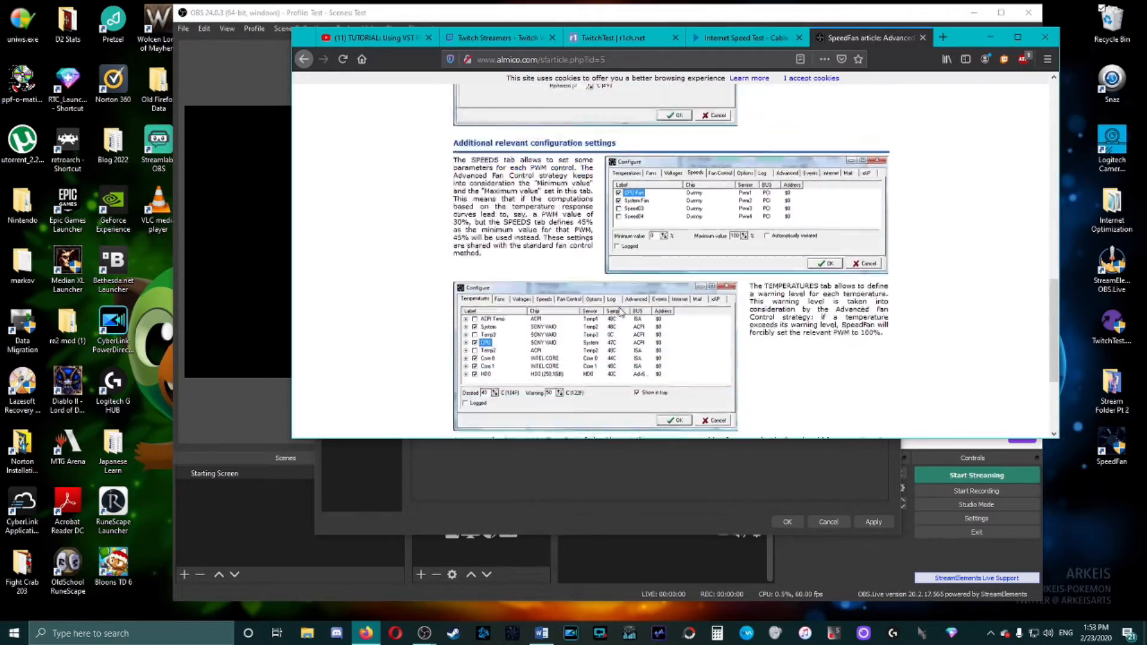
scroll(621, 305, up, 11)
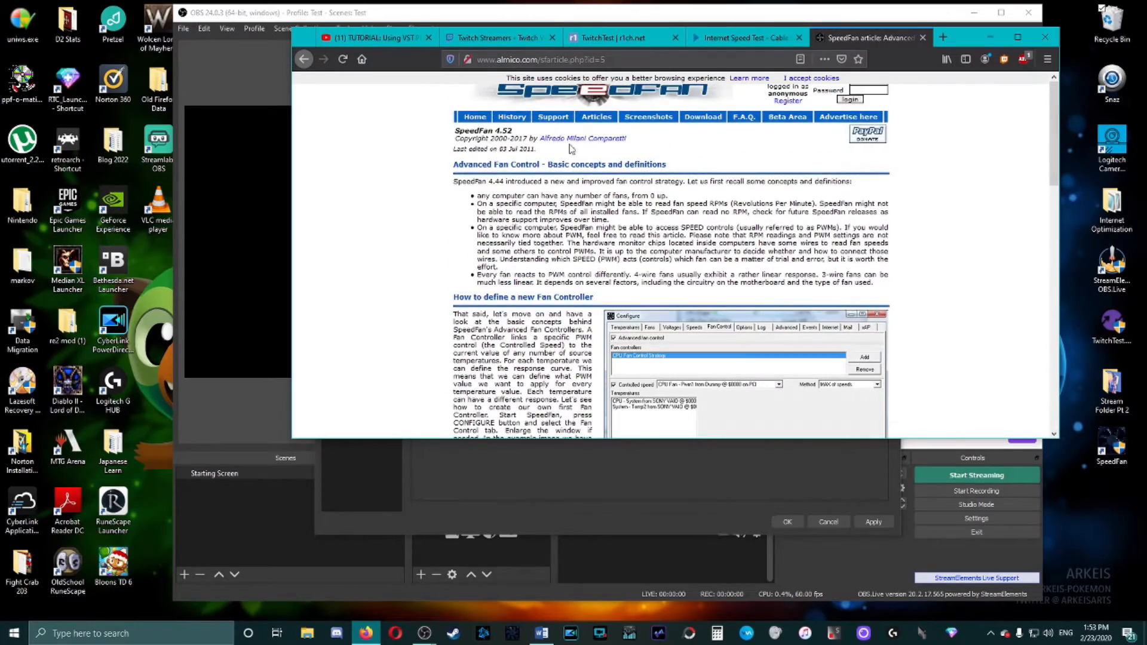
Step: View the SpeedFan download page, then close its tab and minimize the browser to return to OBS
click(701, 118)
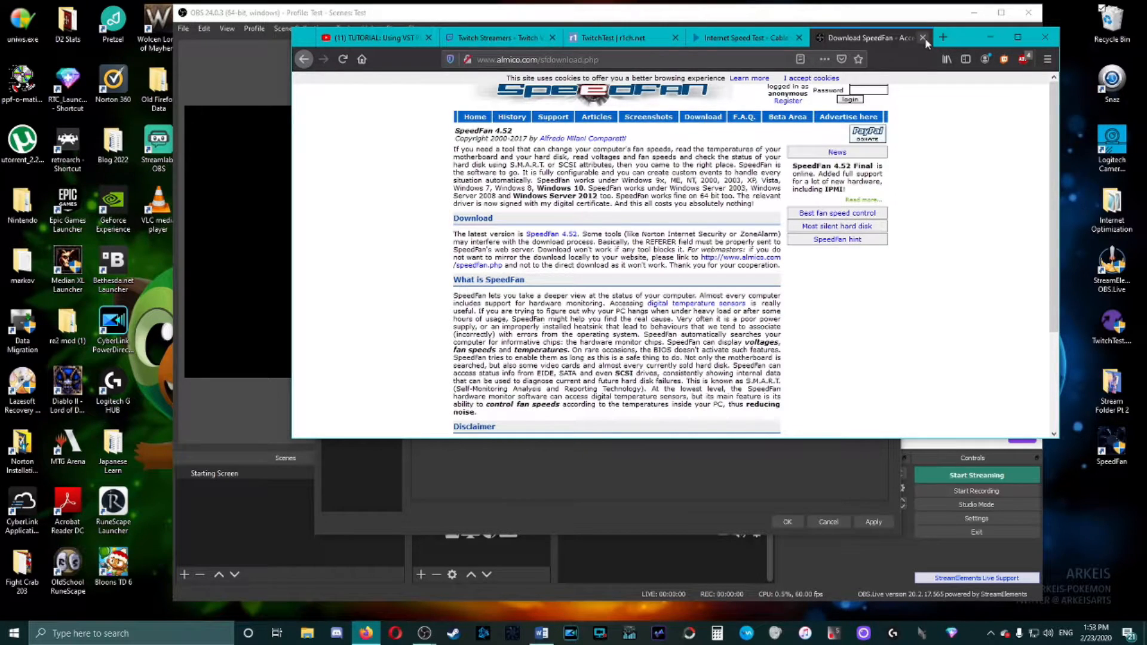
click(923, 37)
click(991, 37)
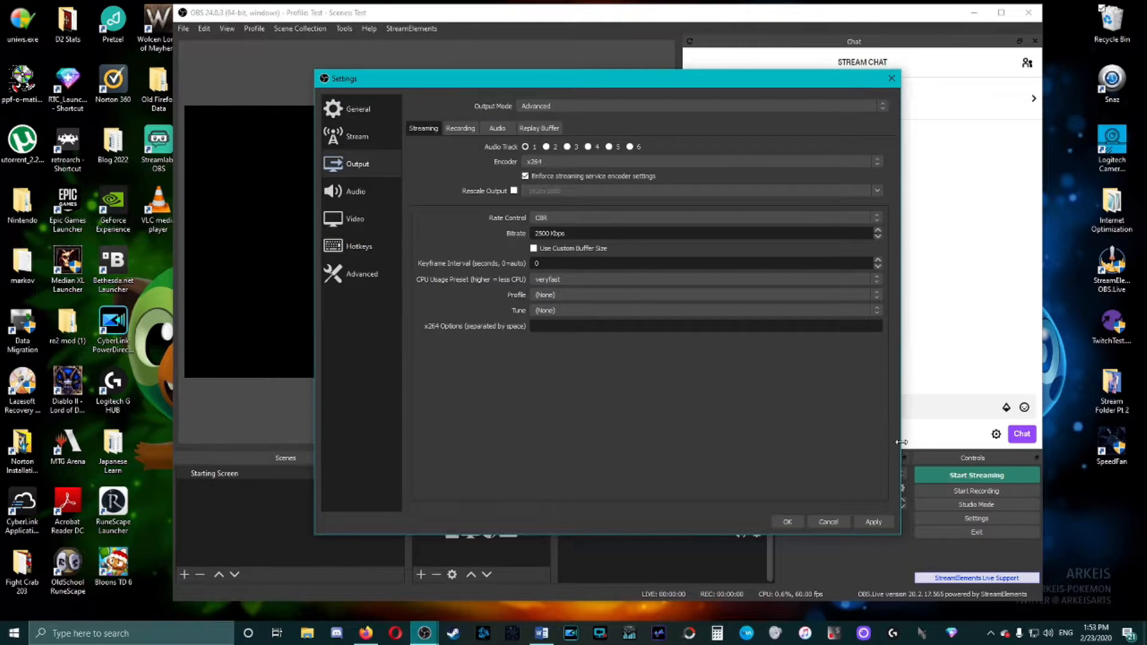
Step: Close the OBS settings and examine SpeedFan's Readings, Clock, Info, Exotics, S.M.A.R.T. and Charts pages over the preview area
click(858, 523)
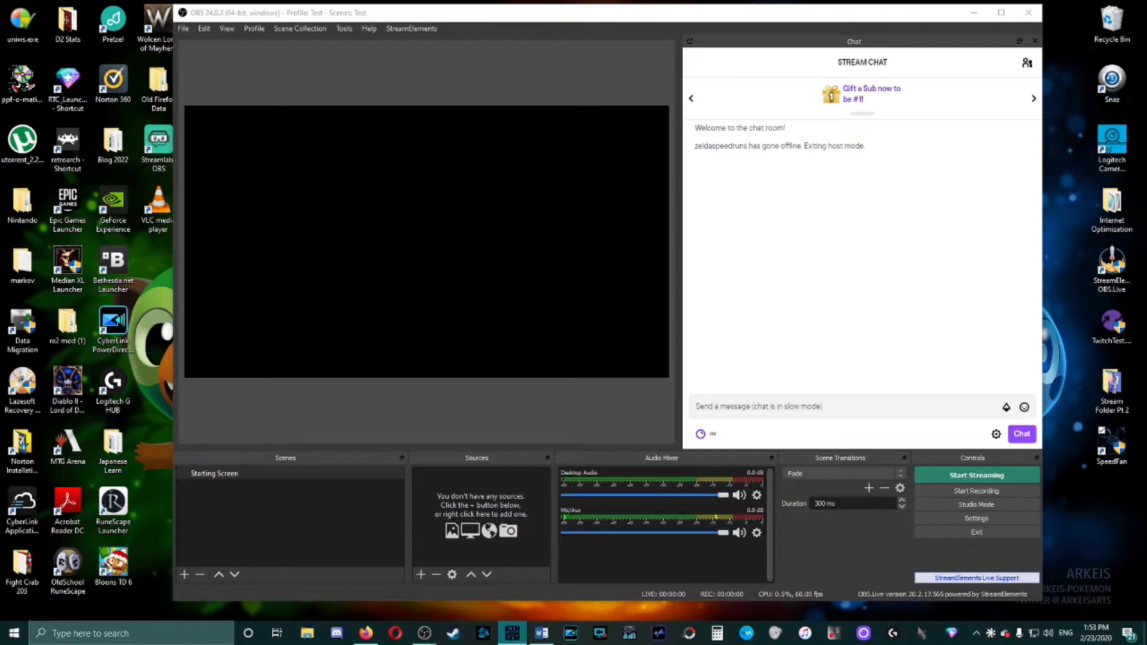
drag(0, 108, 542, 137)
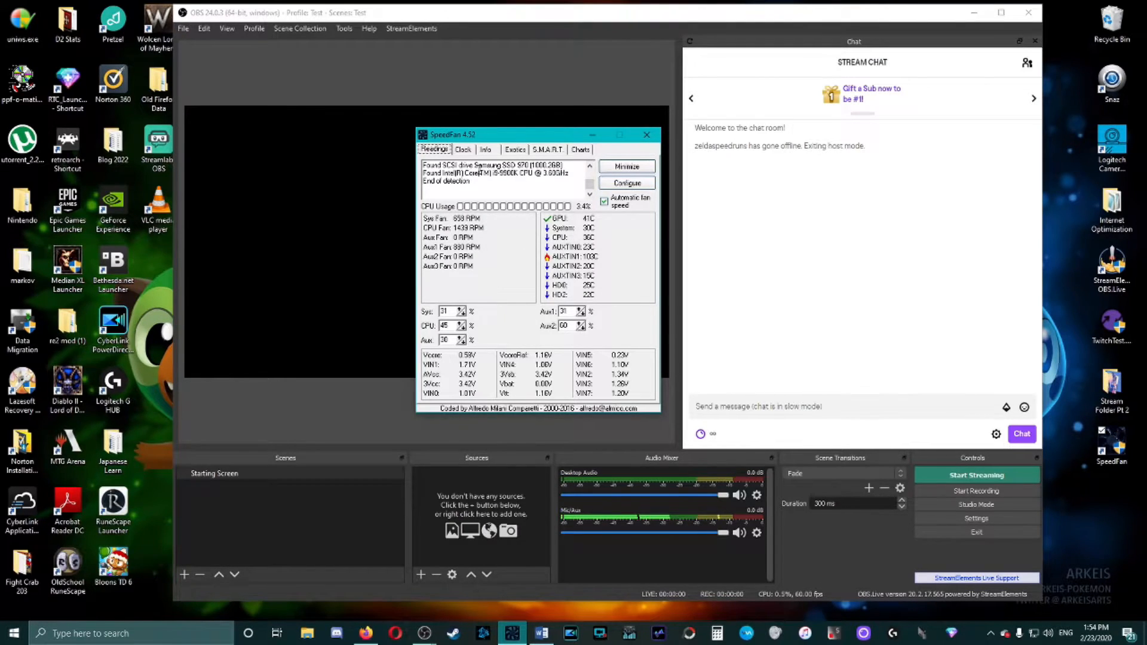
click(465, 150)
click(600, 328)
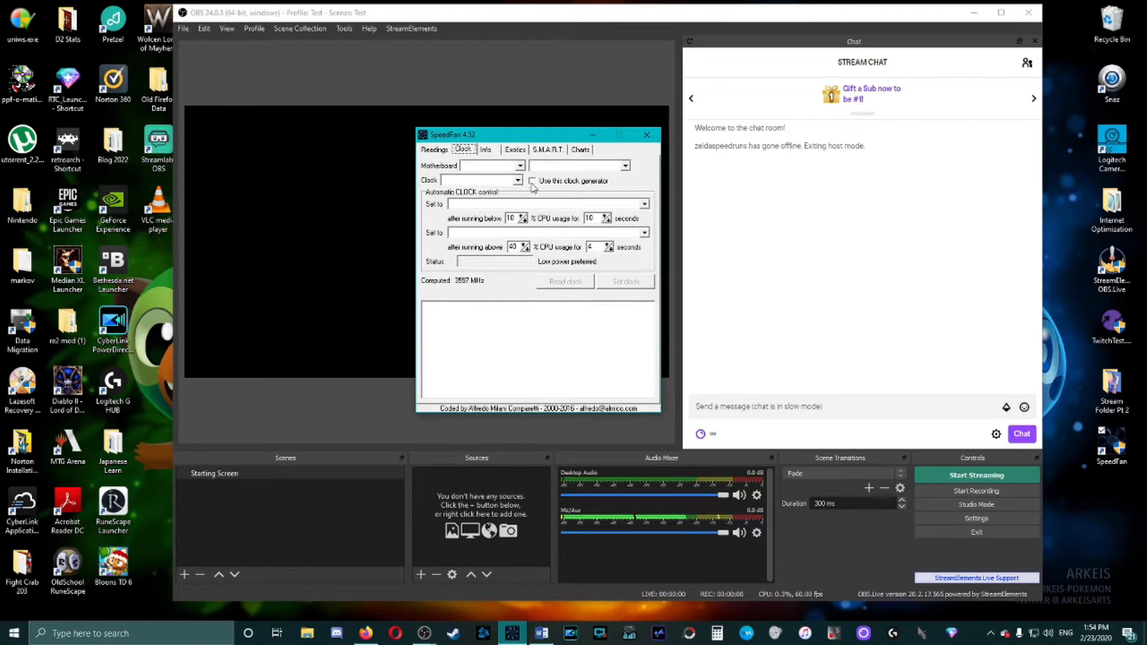
click(487, 153)
click(516, 152)
click(547, 150)
click(580, 150)
click(435, 150)
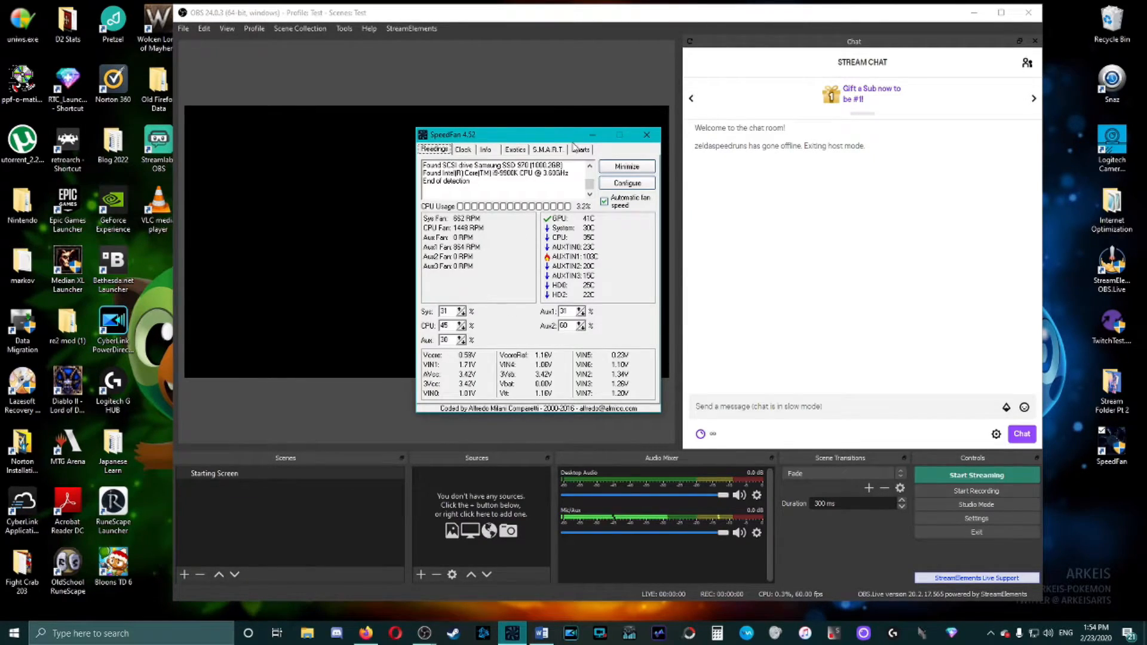
drag(538, 135, 499, 132)
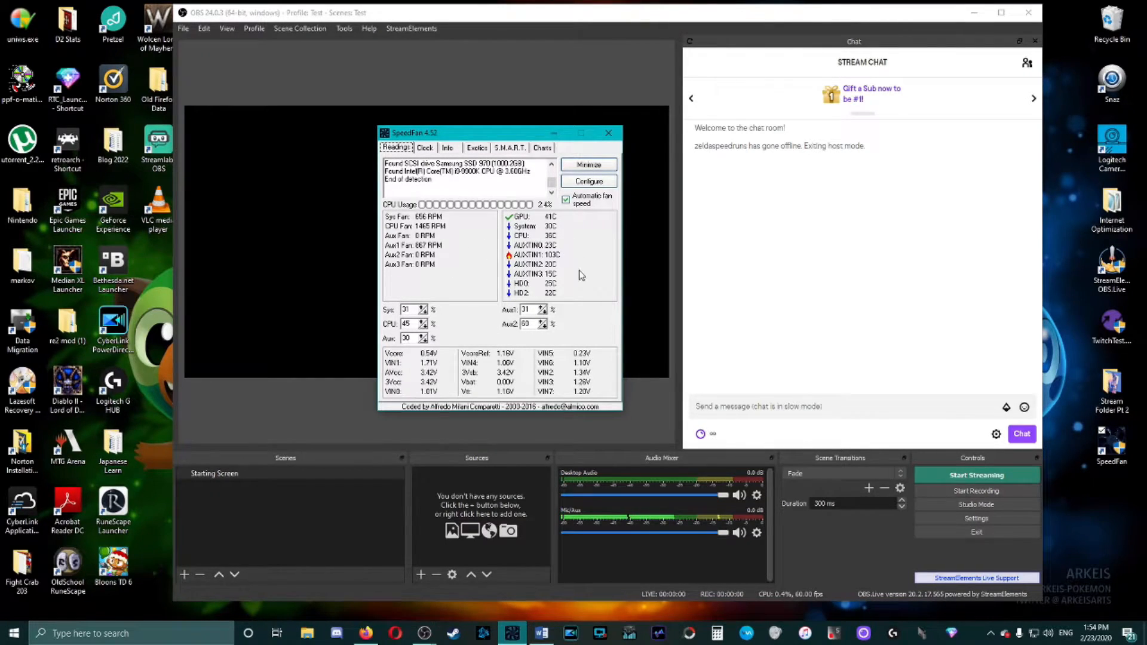
Step: Minimize SpeedFan to the system tray, restore its window from there, and bring OBS back to the front
click(589, 168)
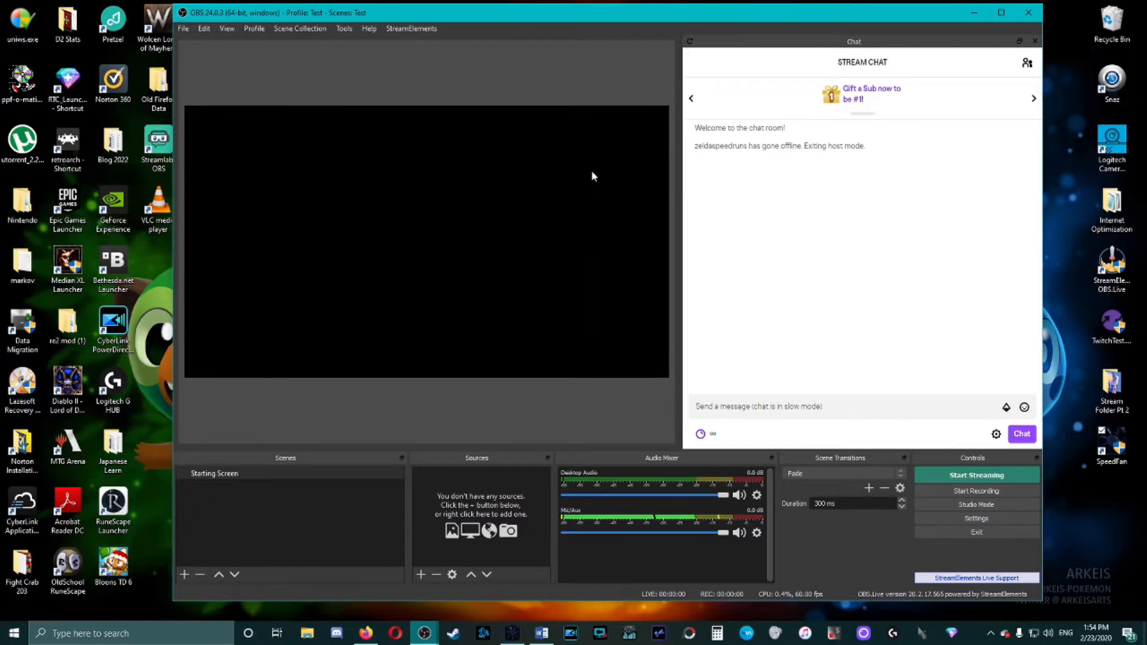
click(990, 634)
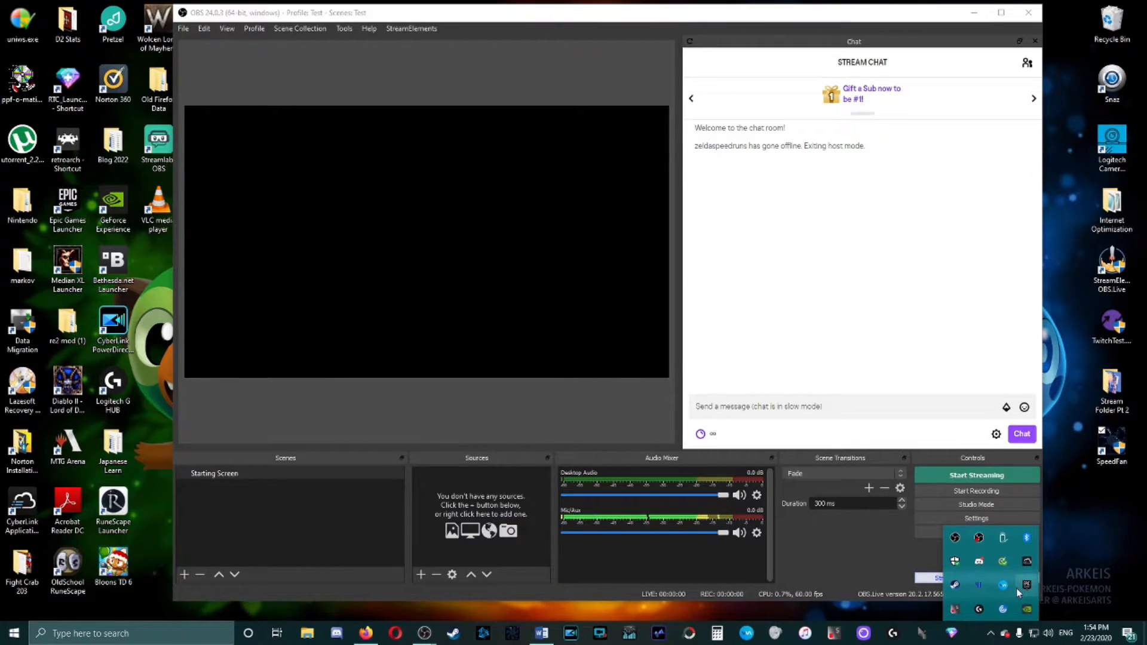
right_click(955, 564)
click(1007, 548)
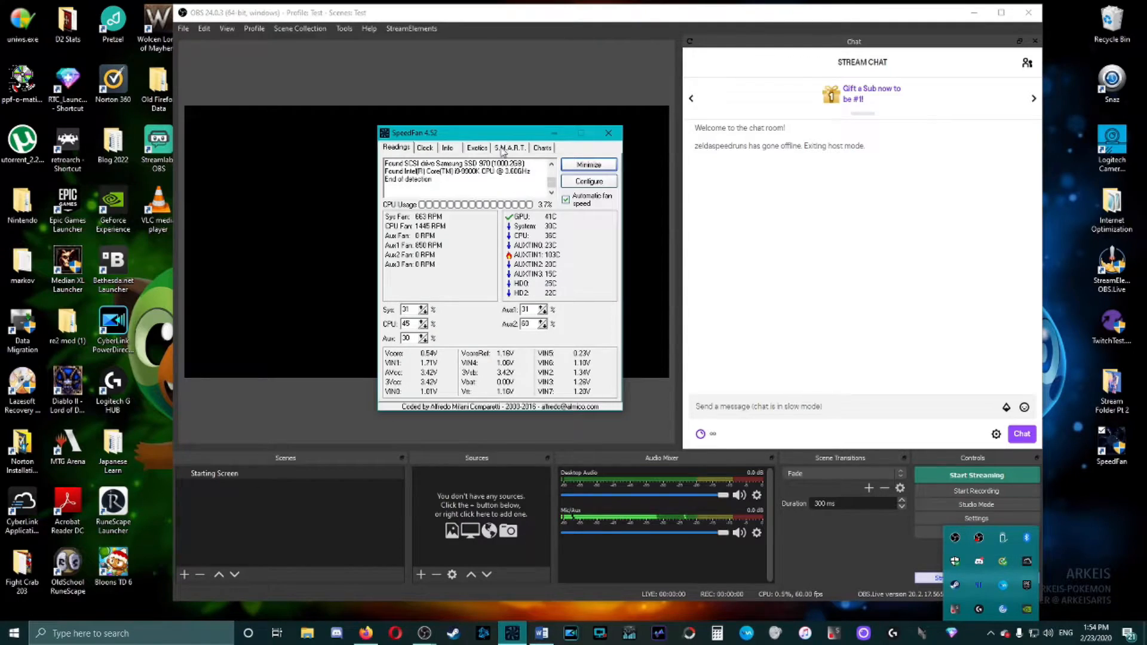
click(895, 566)
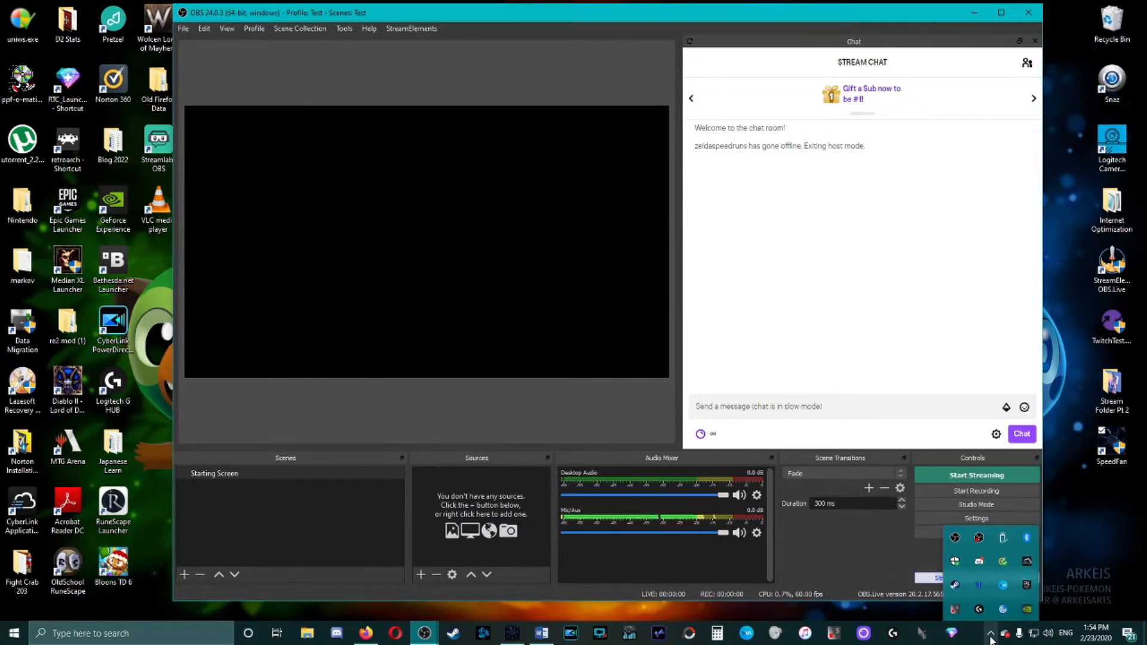
Step: Bring the SpeedFan window forward to check its readings and close it
click(991, 632)
click(512, 633)
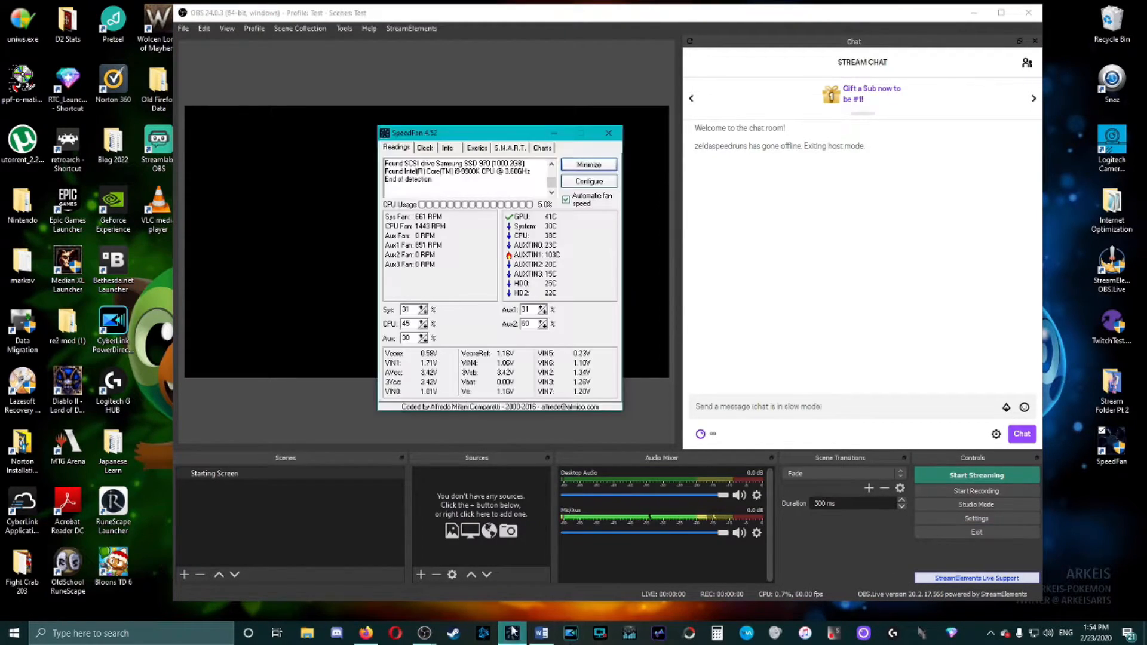
click(512, 633)
drag(0, 123, 485, 103)
click(581, 99)
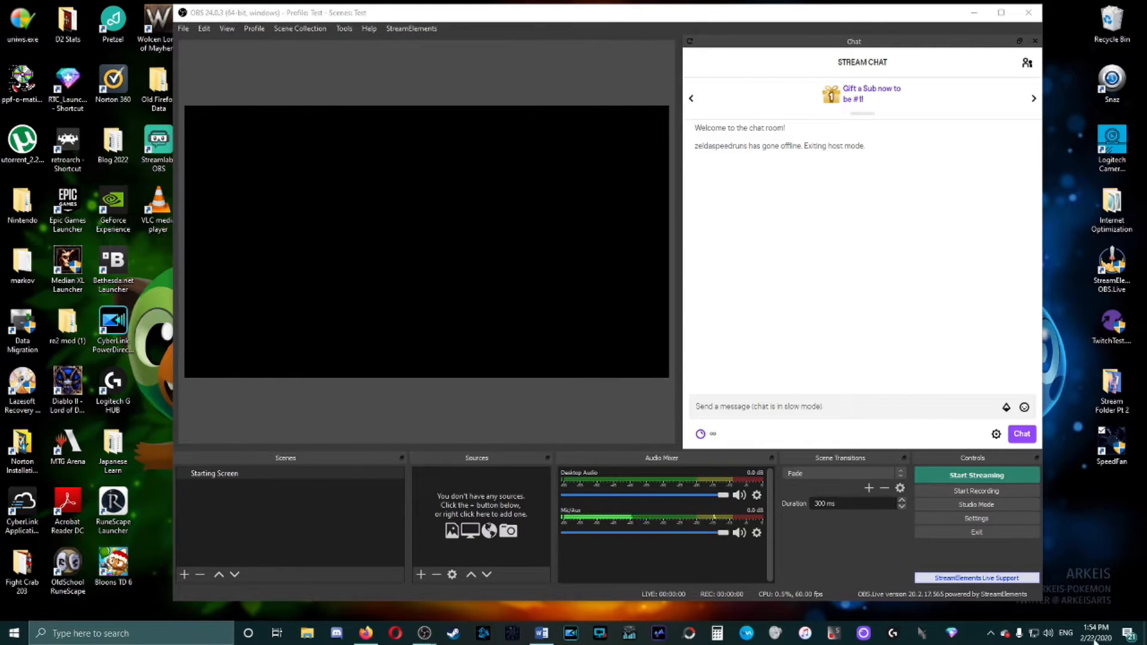
Step: Open the OBS output settings and set the streaming encoder to NVIDIA NVENC H.264 (new)
click(967, 517)
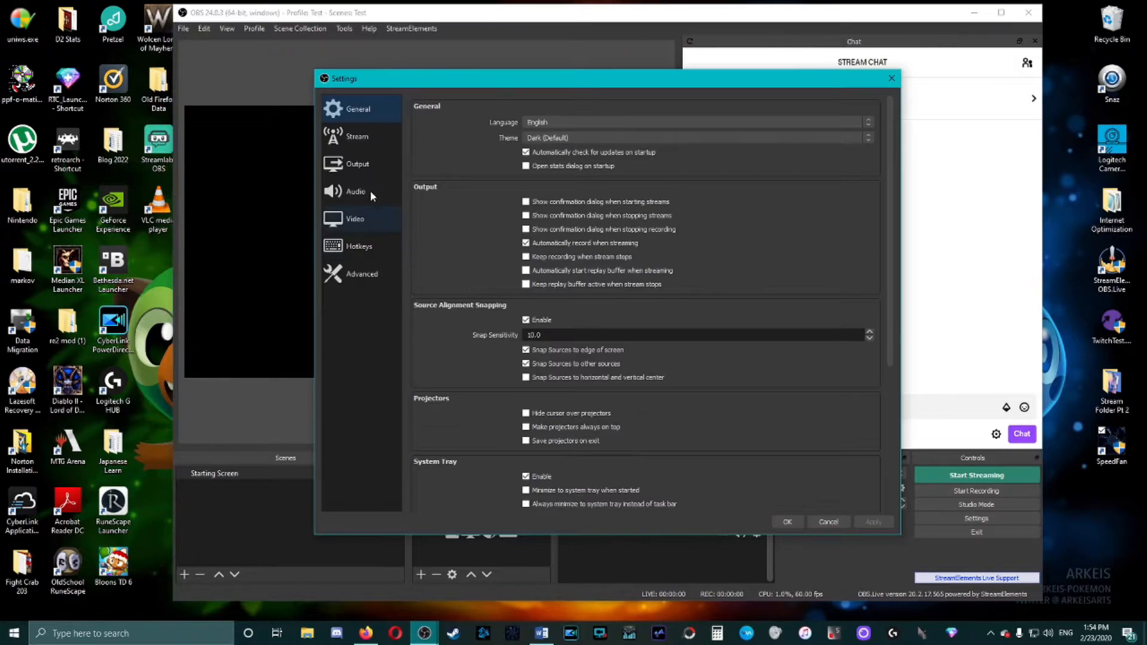
click(358, 165)
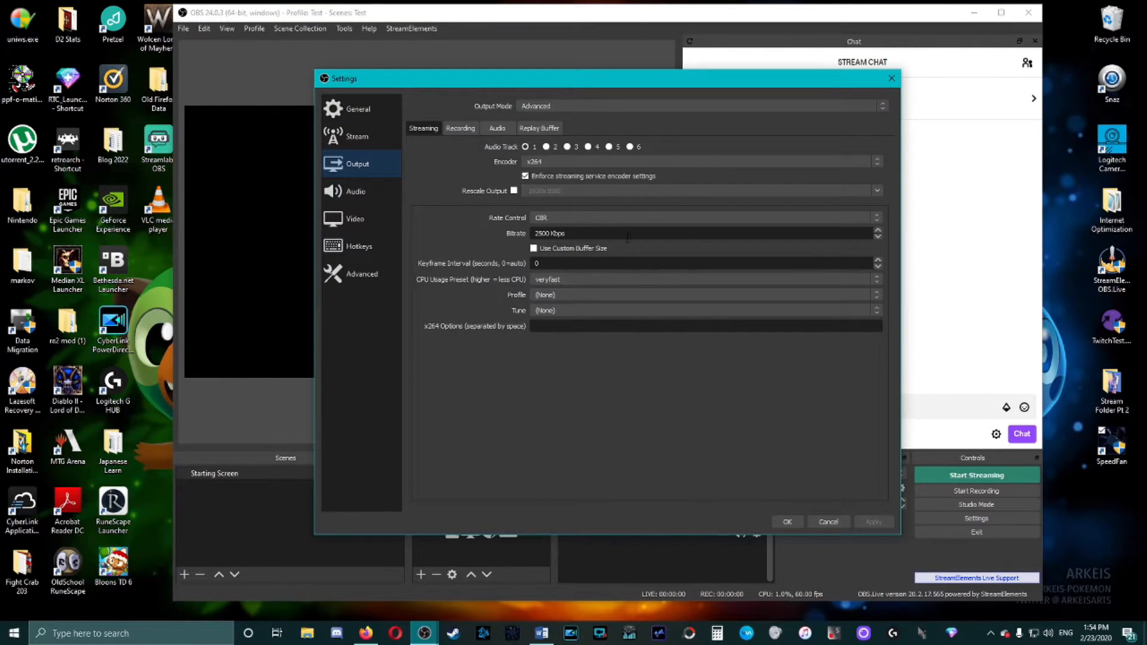
click(561, 159)
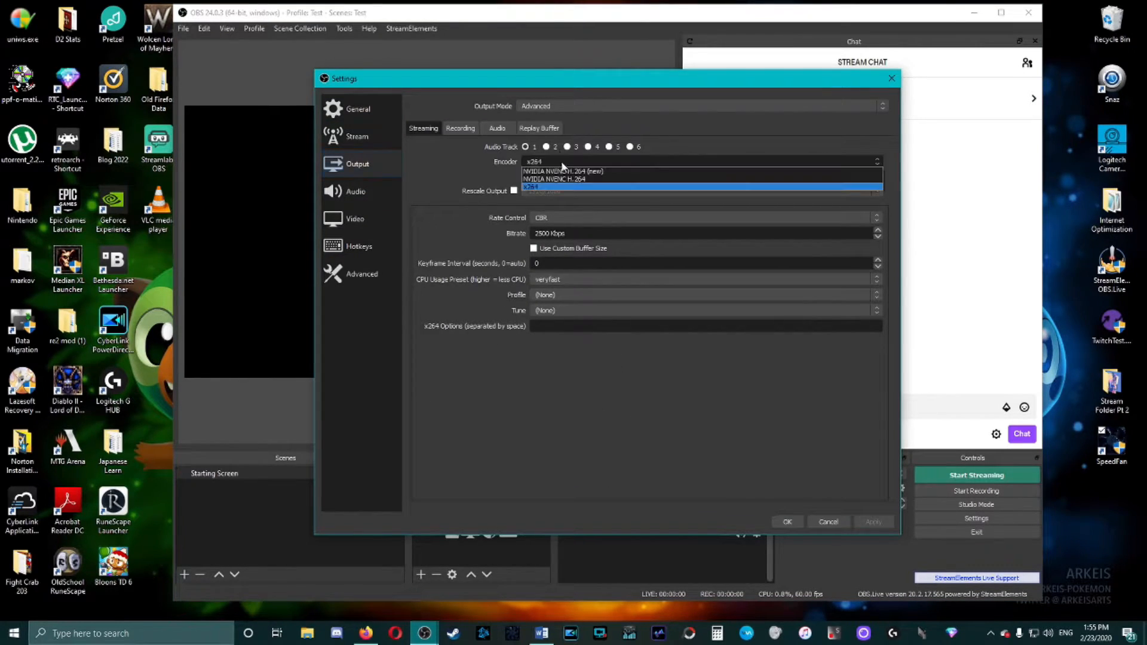
click(547, 173)
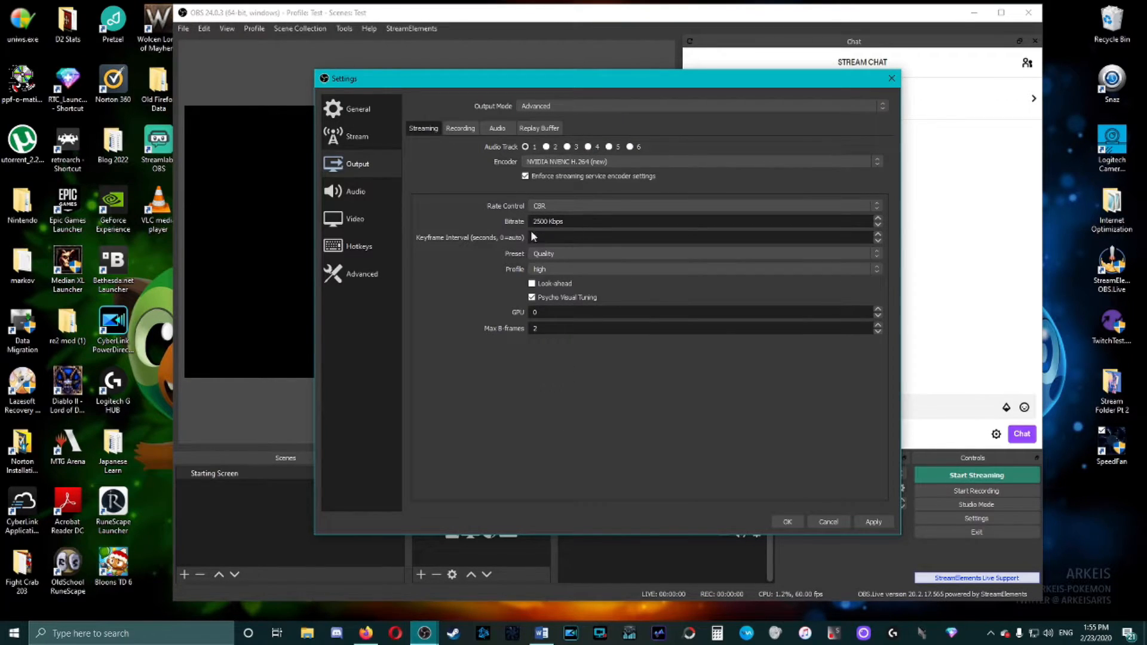
Step: Look through the streaming rate control options and select CBR
click(556, 205)
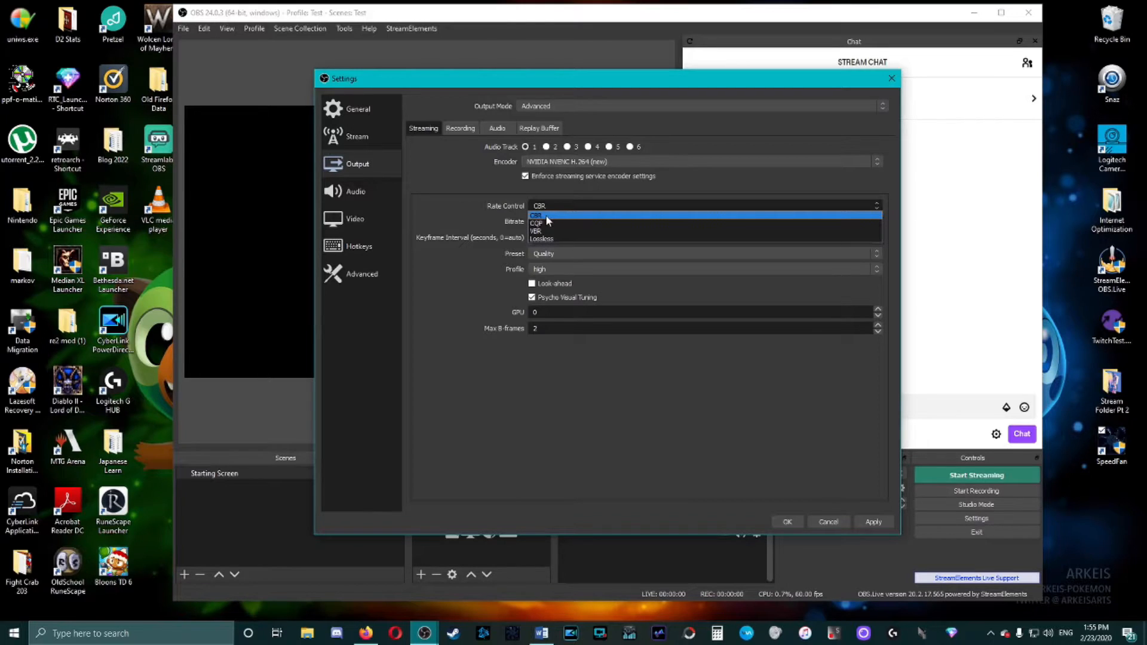
click(546, 216)
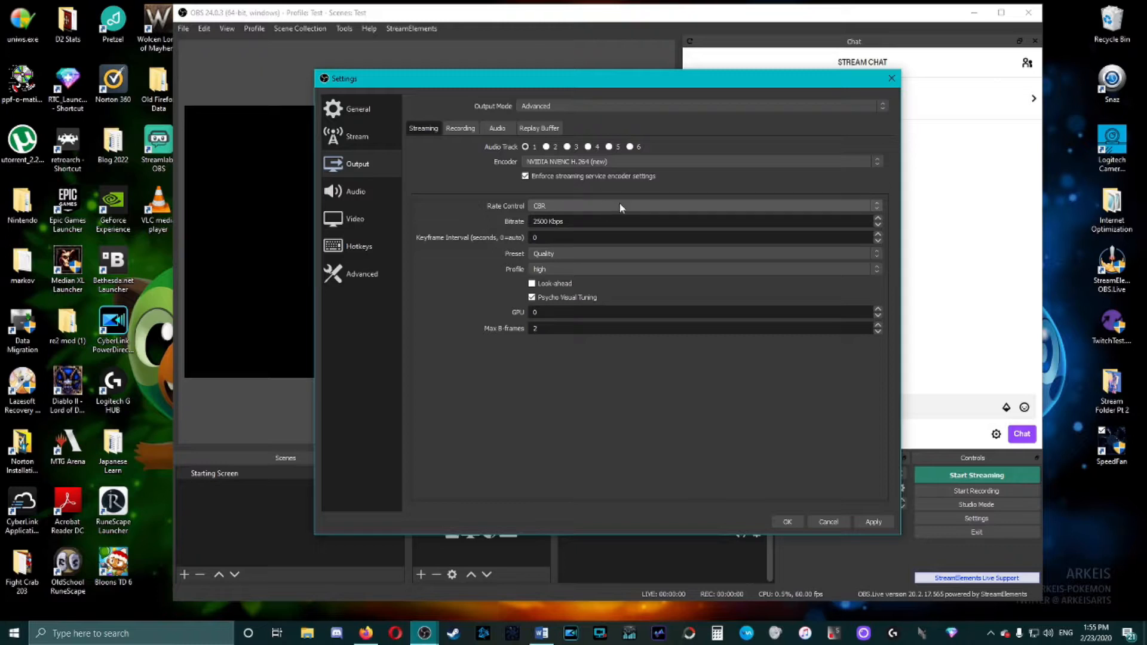
click(559, 204)
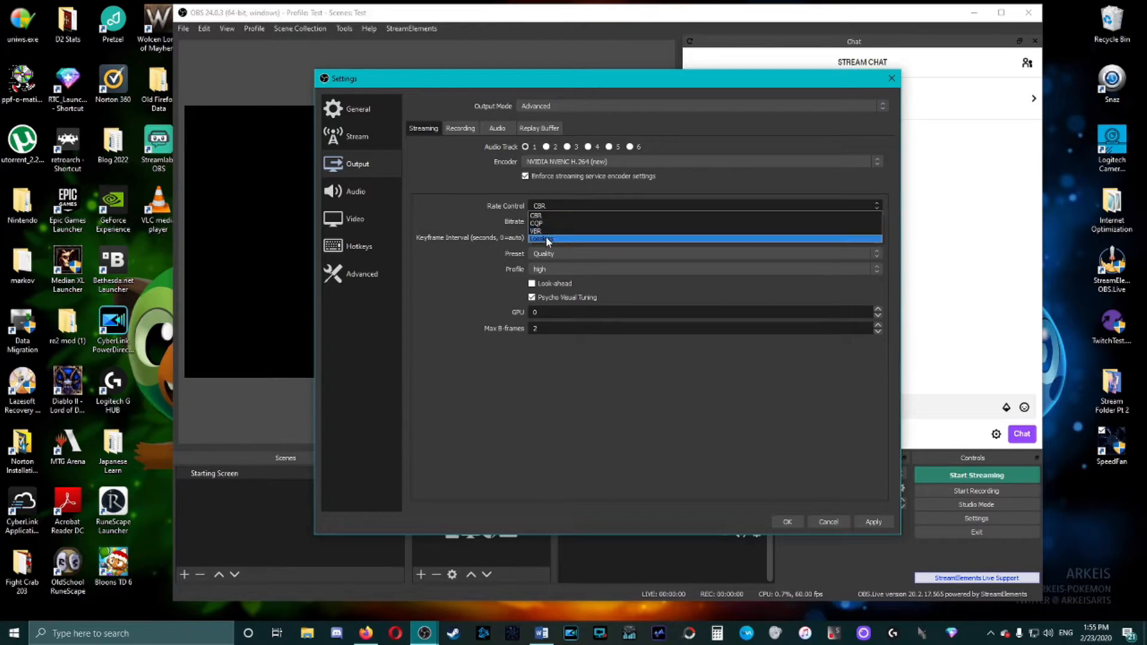
click(543, 214)
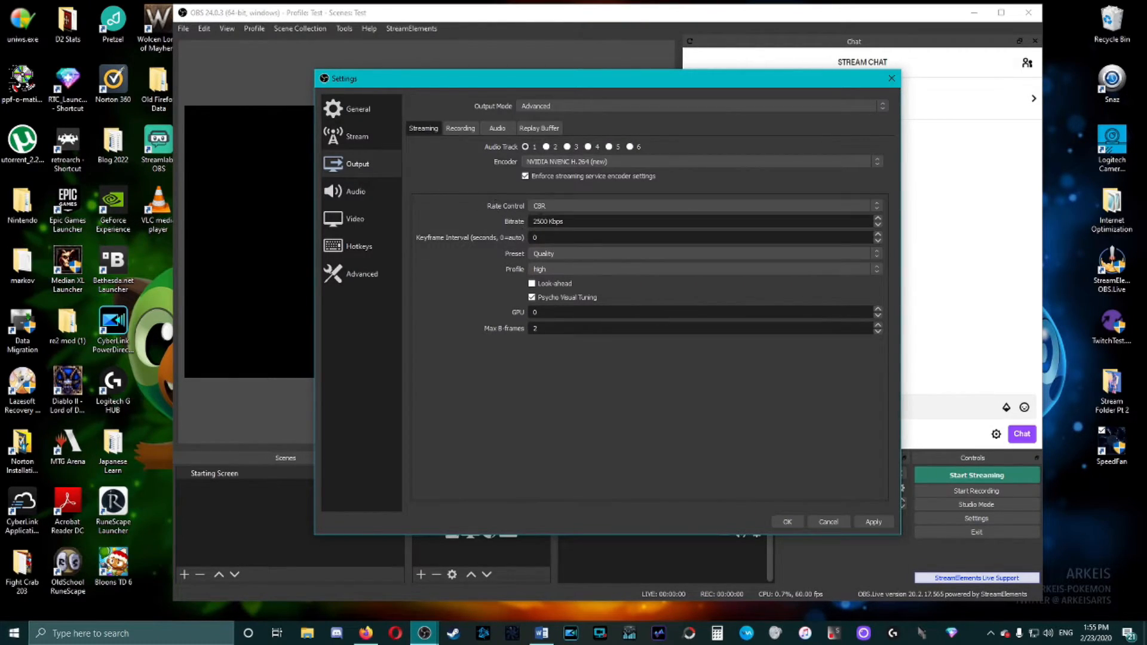
Step: Set the streaming keyframe interval to 2 seconds
double_click(541, 221)
click(556, 221)
double_click(548, 237)
text(250)
drag(547, 237, 529, 237)
text(2)
double_click(536, 237)
click(544, 237)
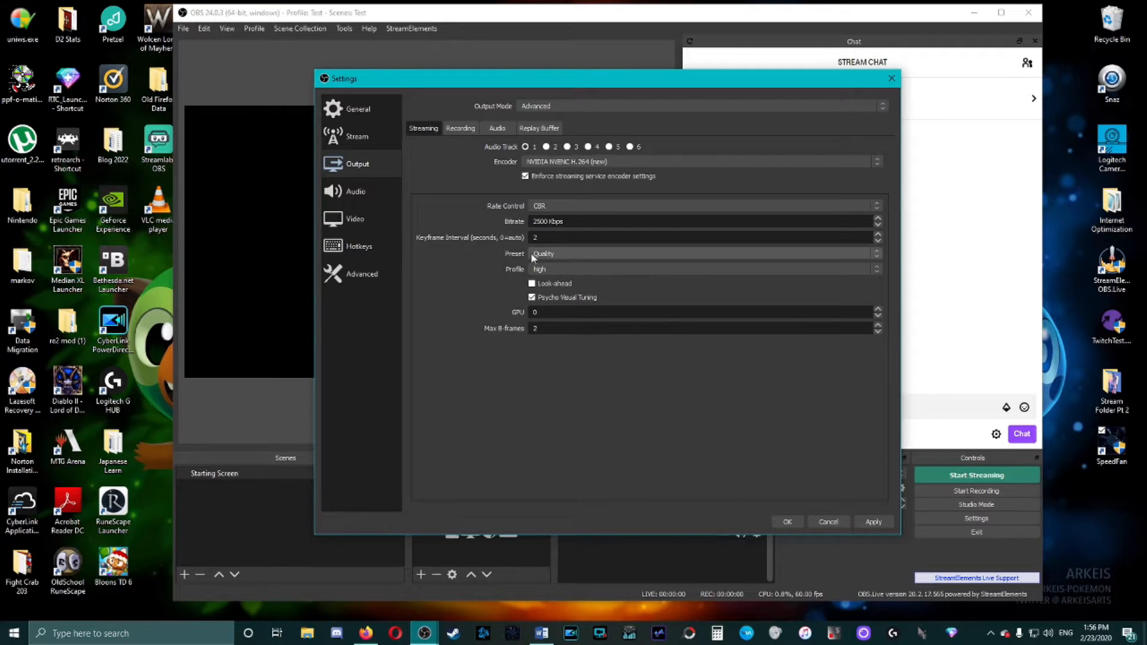
Step: Look over the NVENC preset options without changing the preset, and select the high profile for streaming
click(554, 255)
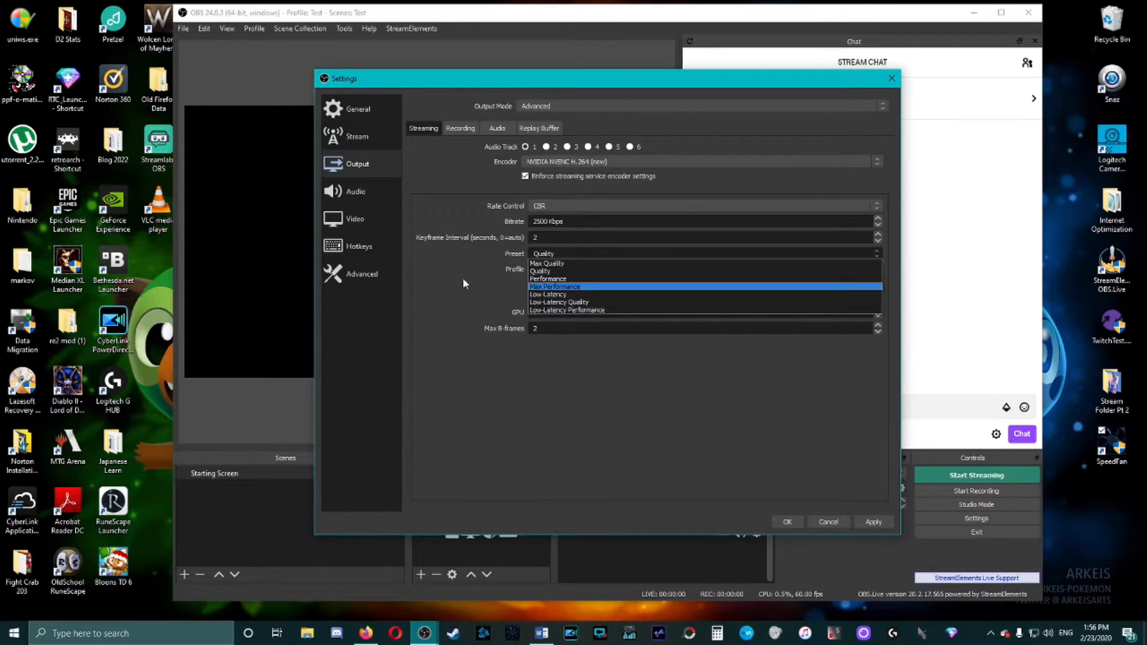
click(413, 264)
click(535, 270)
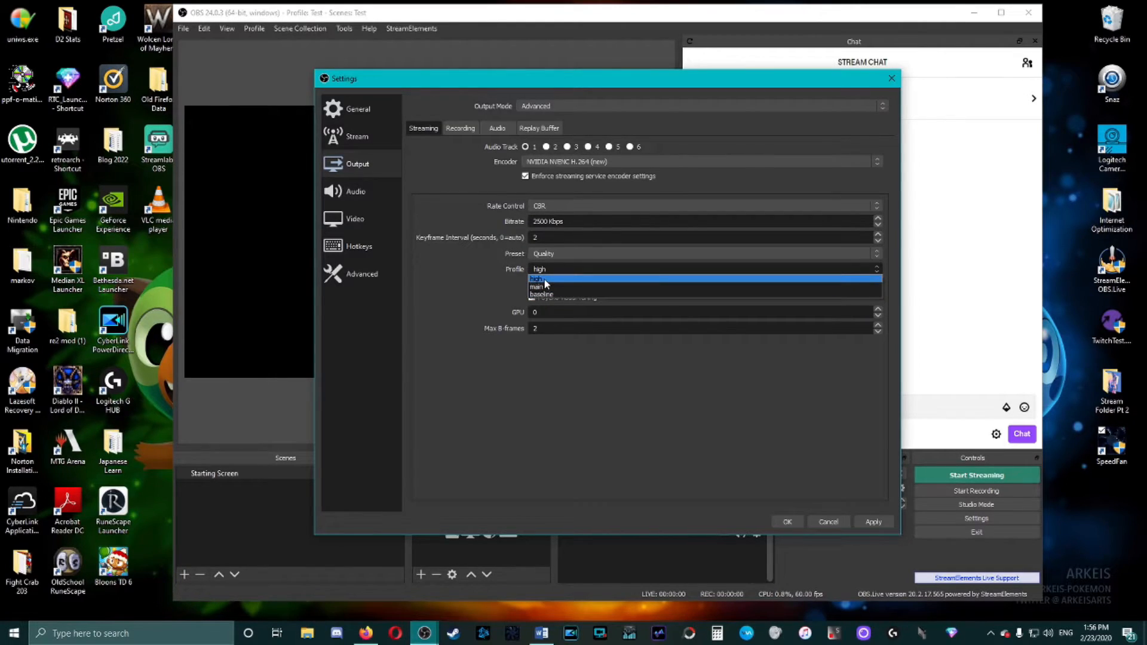
click(538, 279)
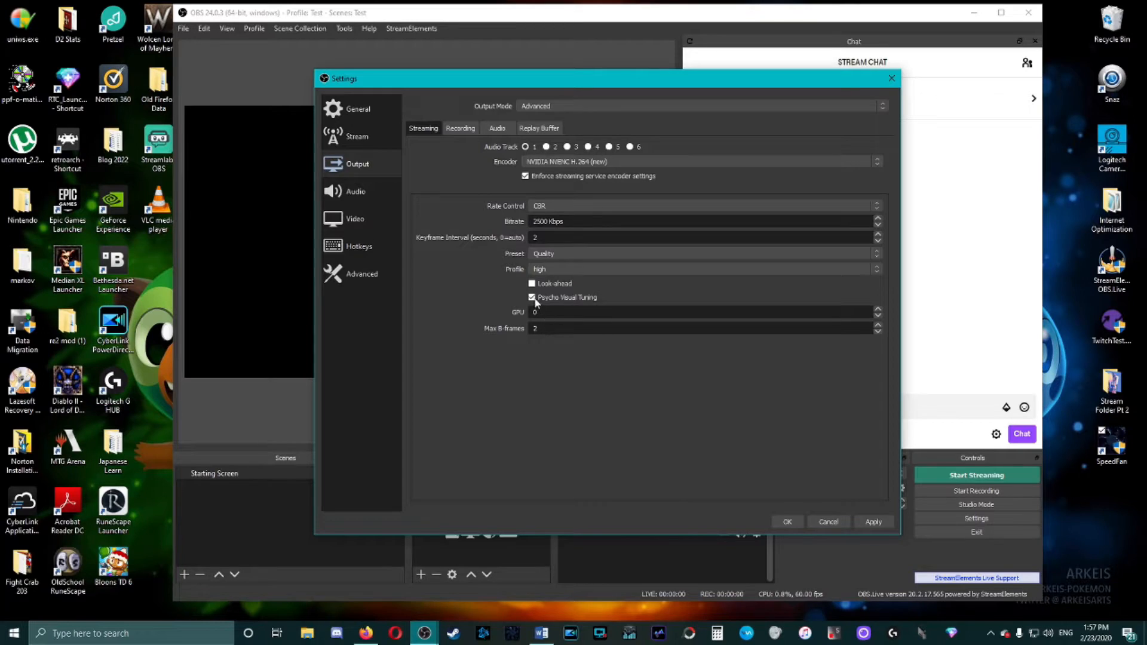
mouse_move(534, 298)
Step: Switch the streaming encoder to x264 and look over its CPU usage preset, profile and tune options
click(562, 163)
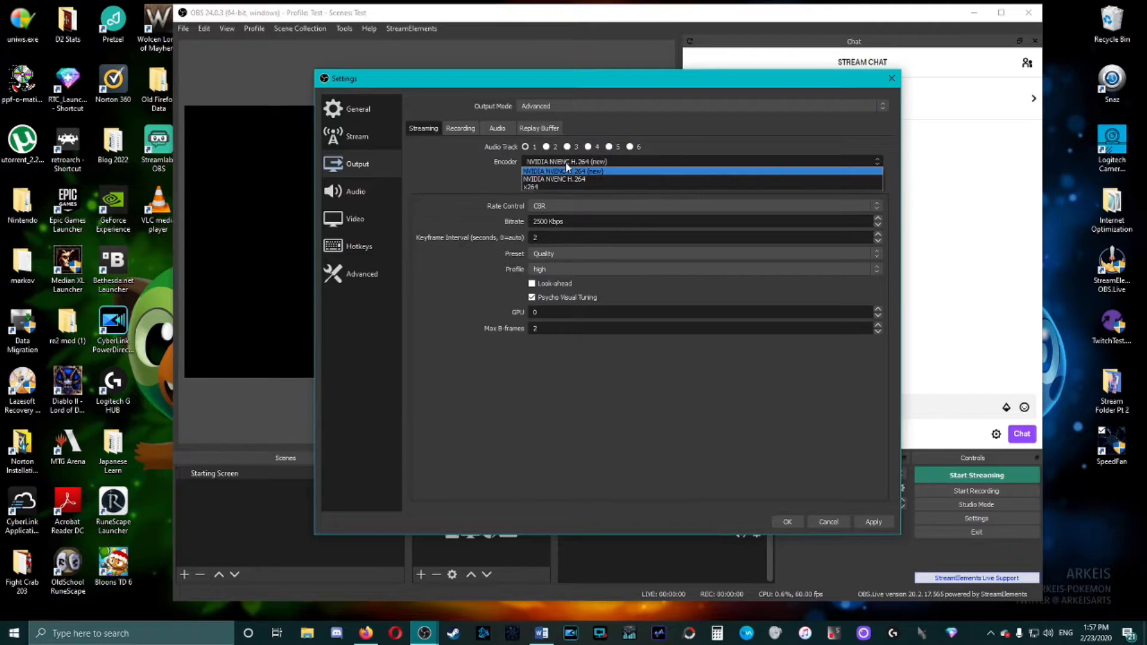
click(541, 187)
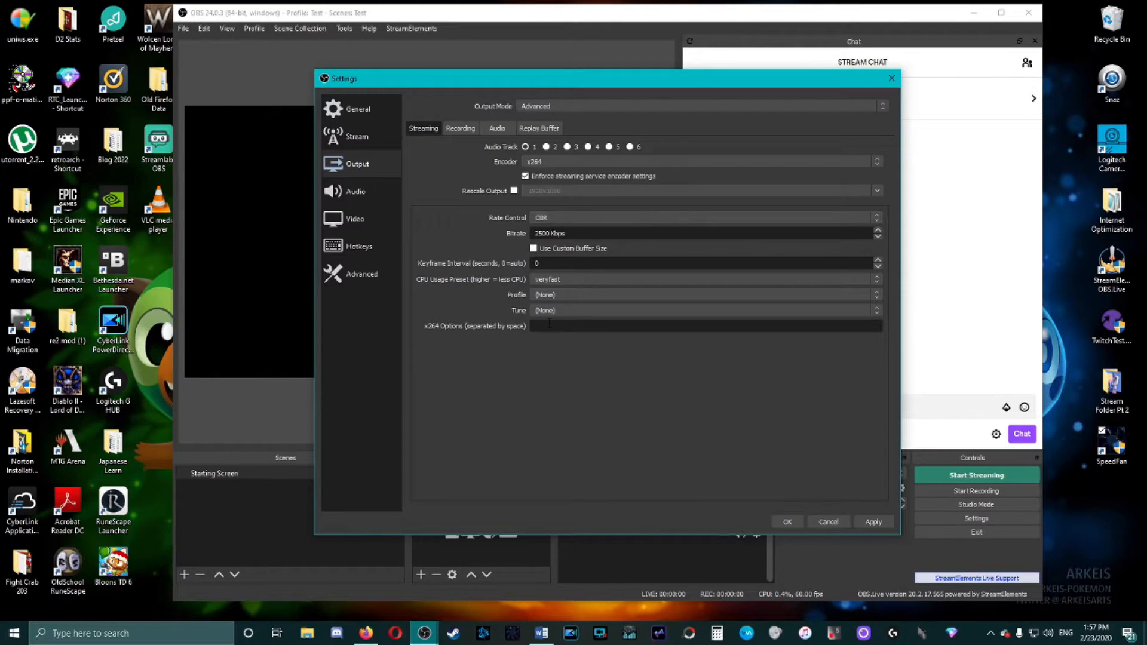
click(559, 277)
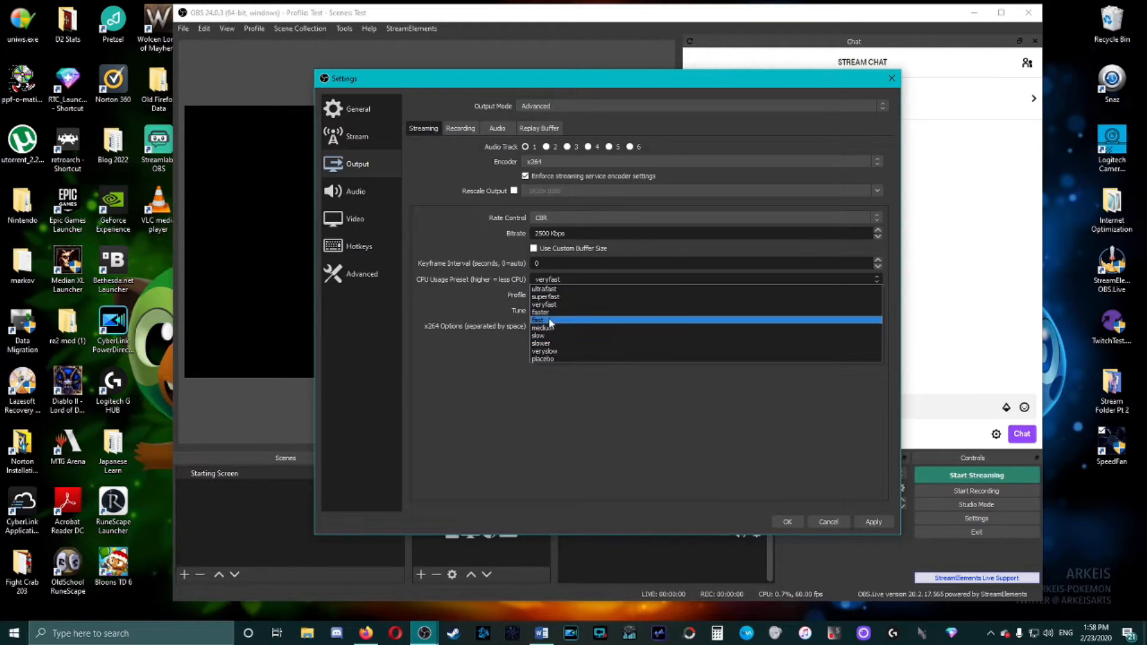
click(522, 292)
click(550, 295)
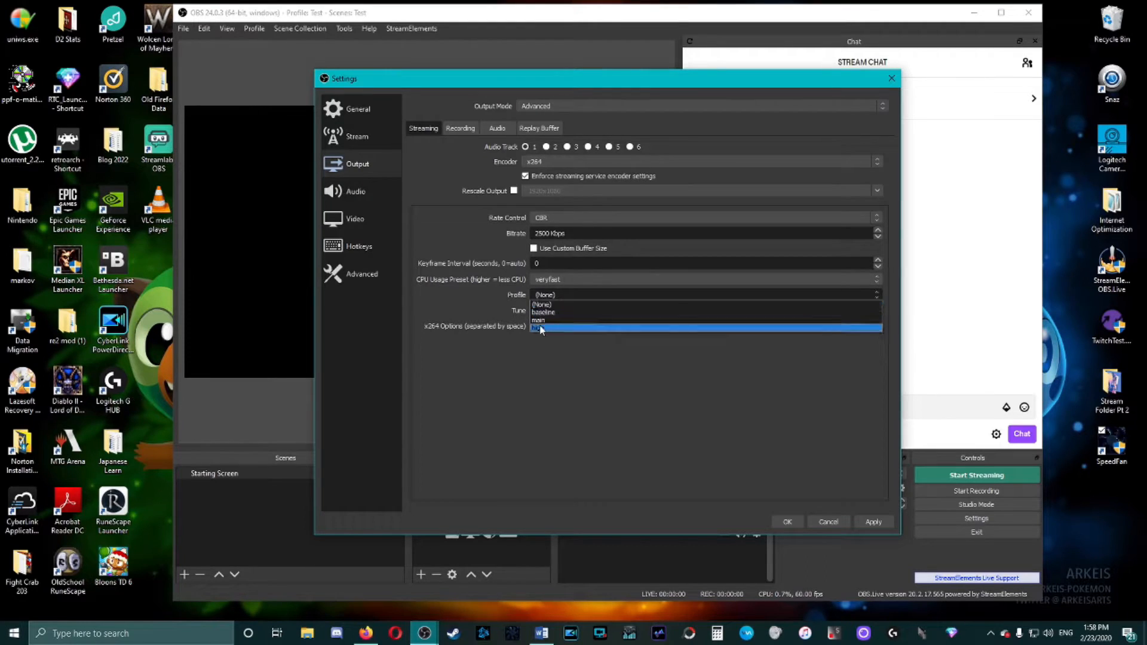
click(474, 294)
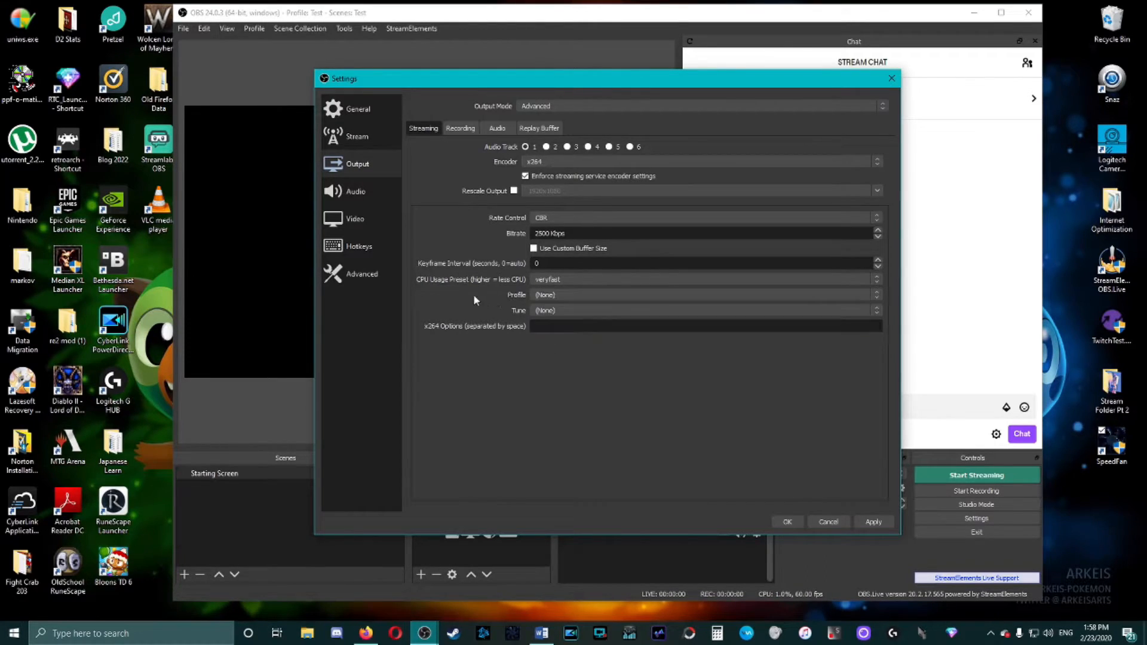
click(570, 308)
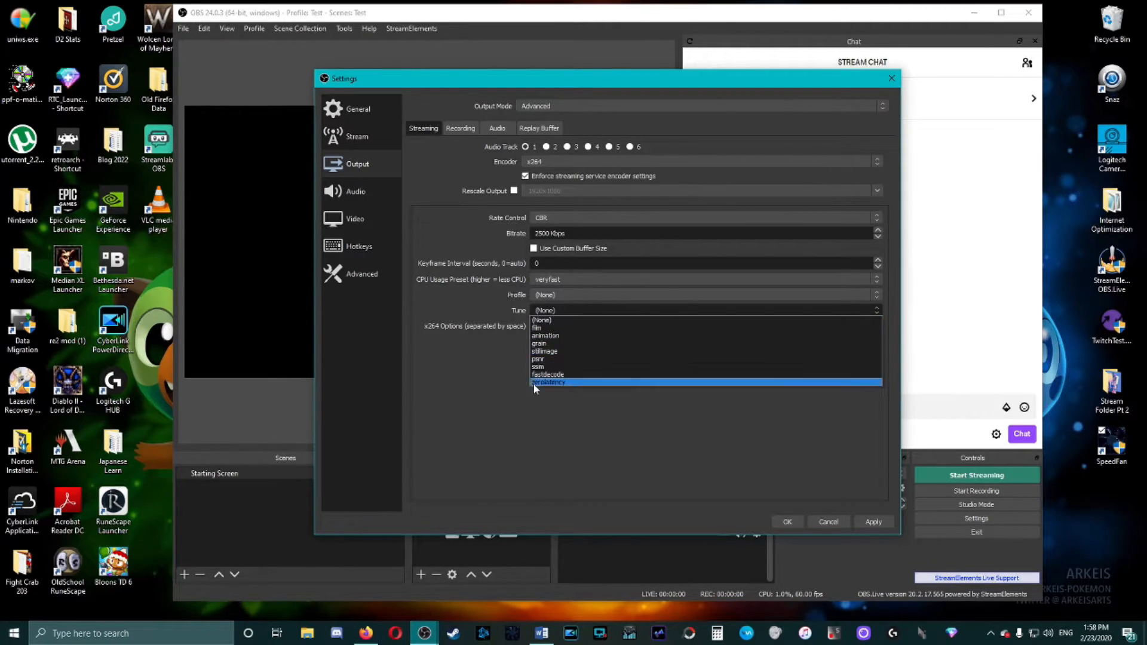
click(489, 296)
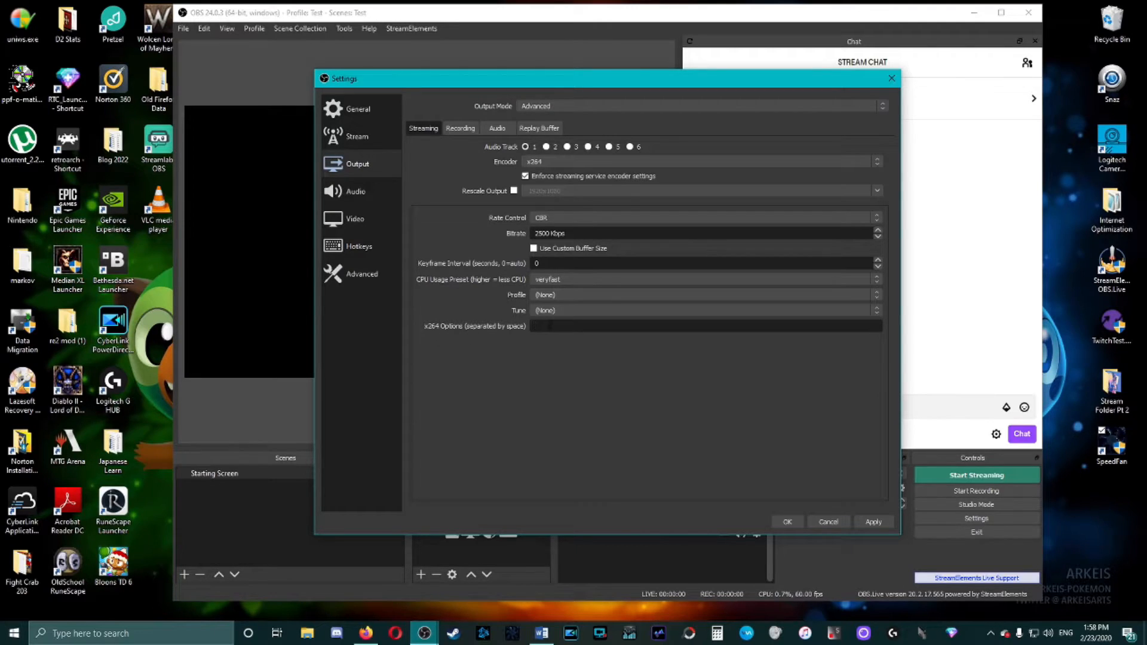
Step: Enter "bframes=" as an x264 option for streaming and clear the entry again
text(bframes=)
key(BackSpace)
key(BackSpace)
key(BackSpace)
key(BackSpace)
key(BackSpace)
key(BackSpace)
key(BackSpace)
Step: Switch the recording encoder to x264 and back to NVIDIA NVENC H.264 (new)
click(455, 129)
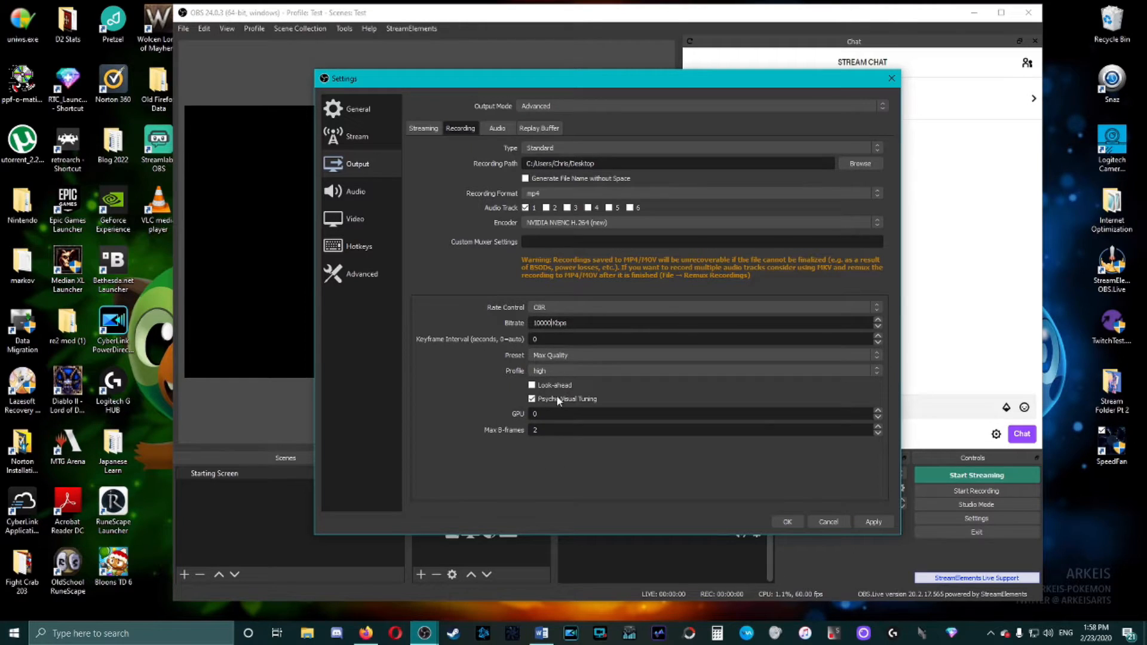
click(567, 222)
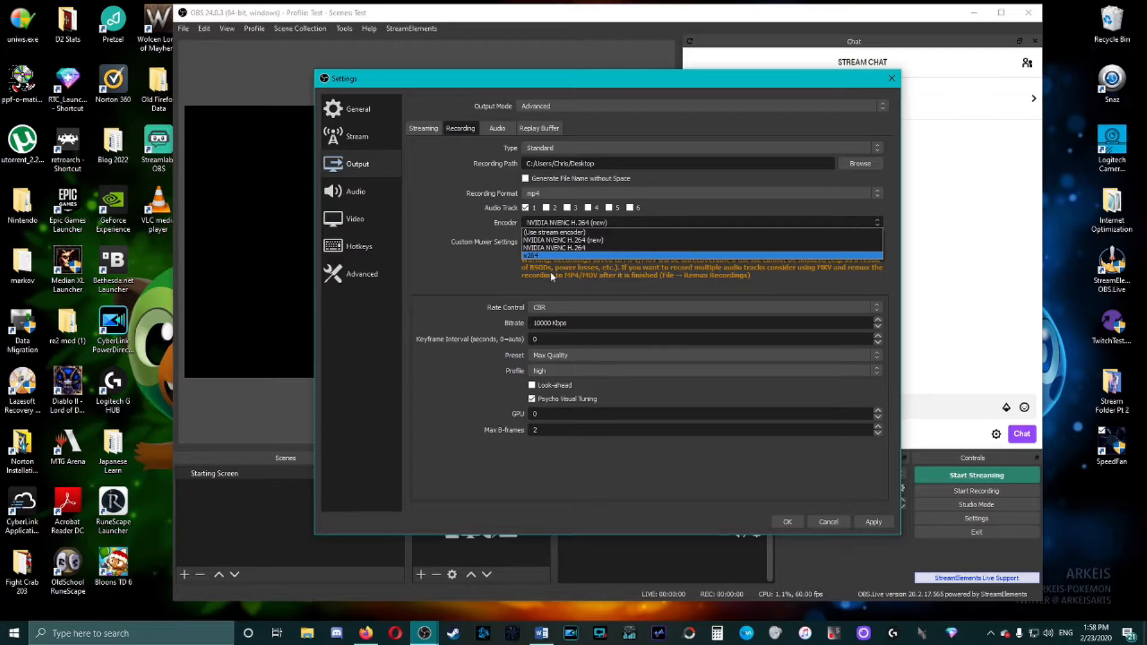
click(548, 255)
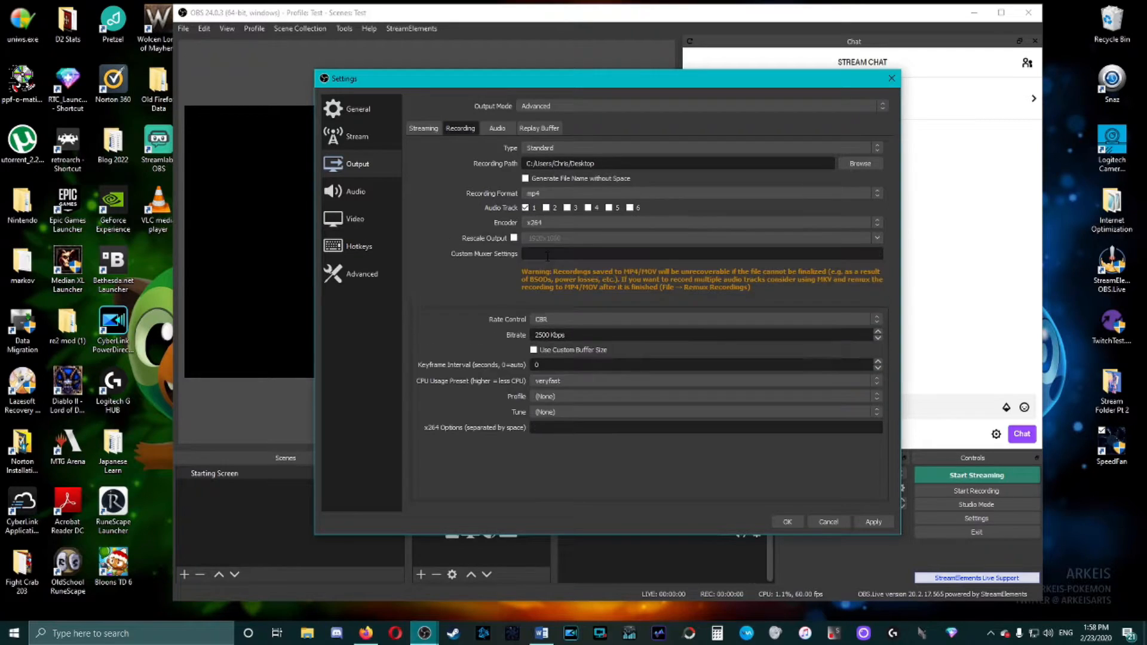
click(572, 221)
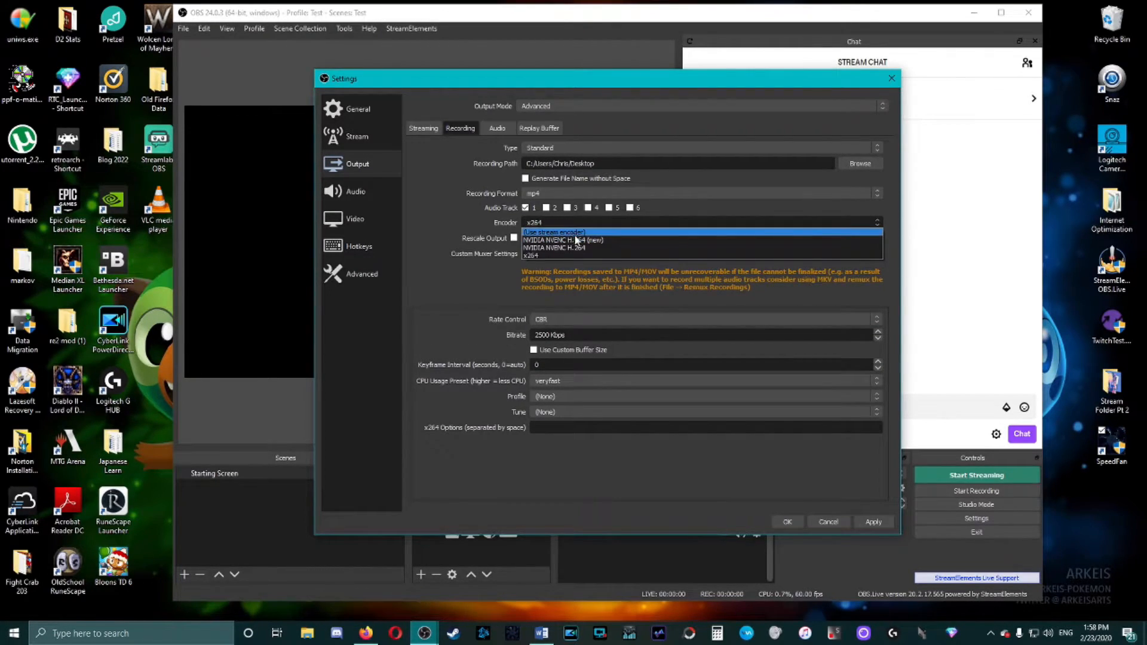
click(573, 240)
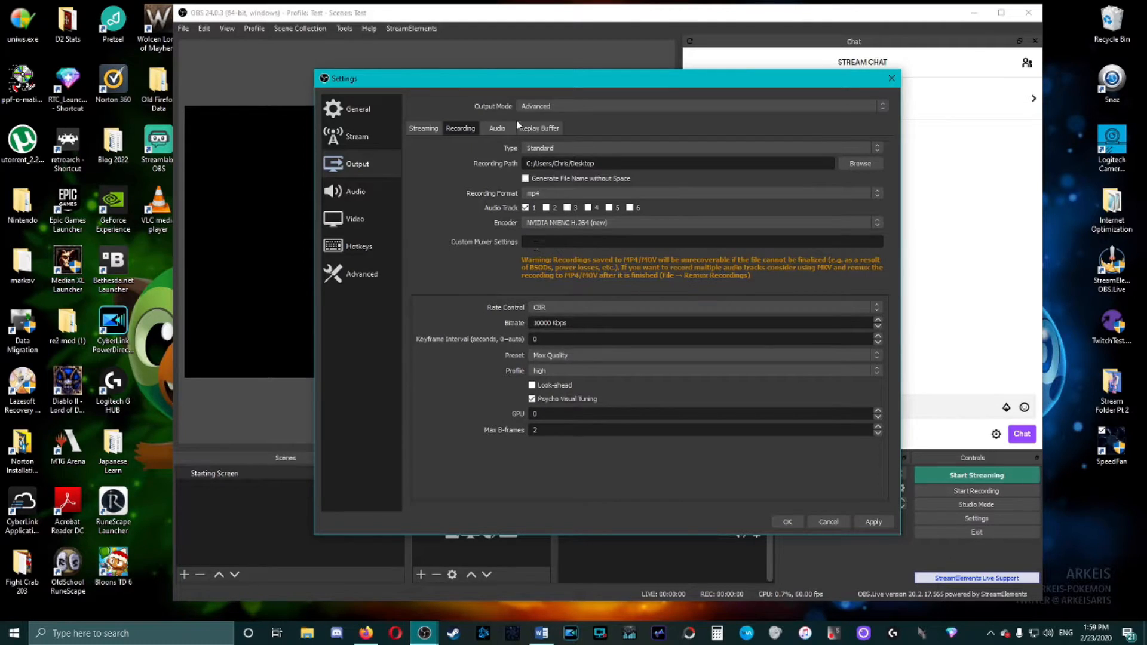
Step: Set the streaming encoder back to NVIDIA NVENC H.264 (new)
click(433, 128)
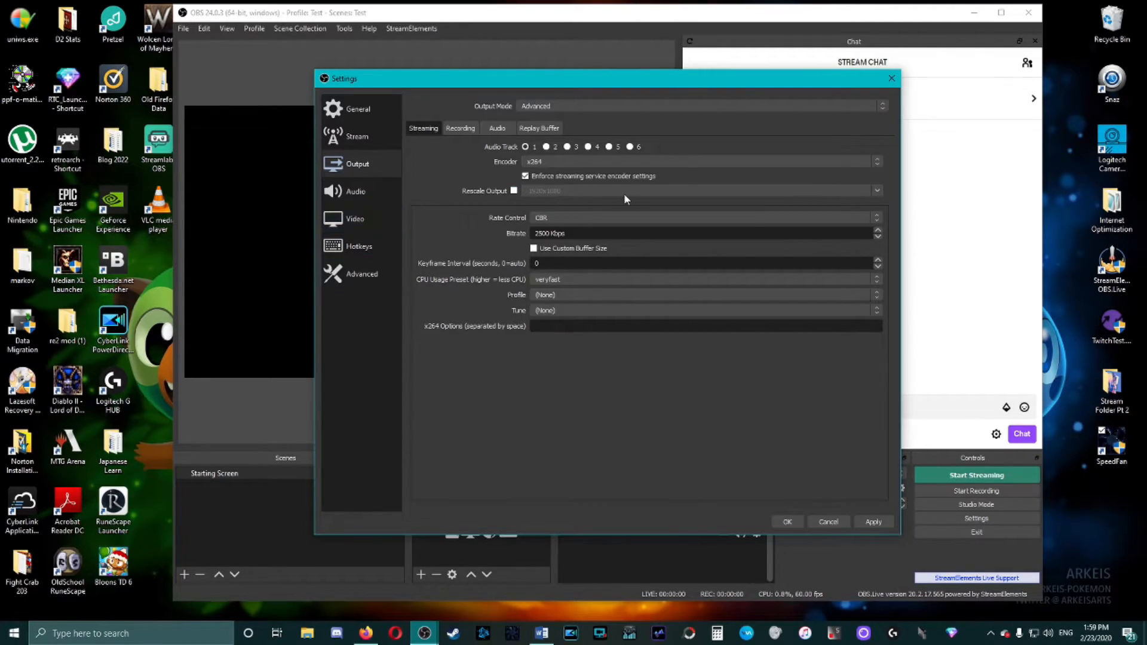
click(582, 162)
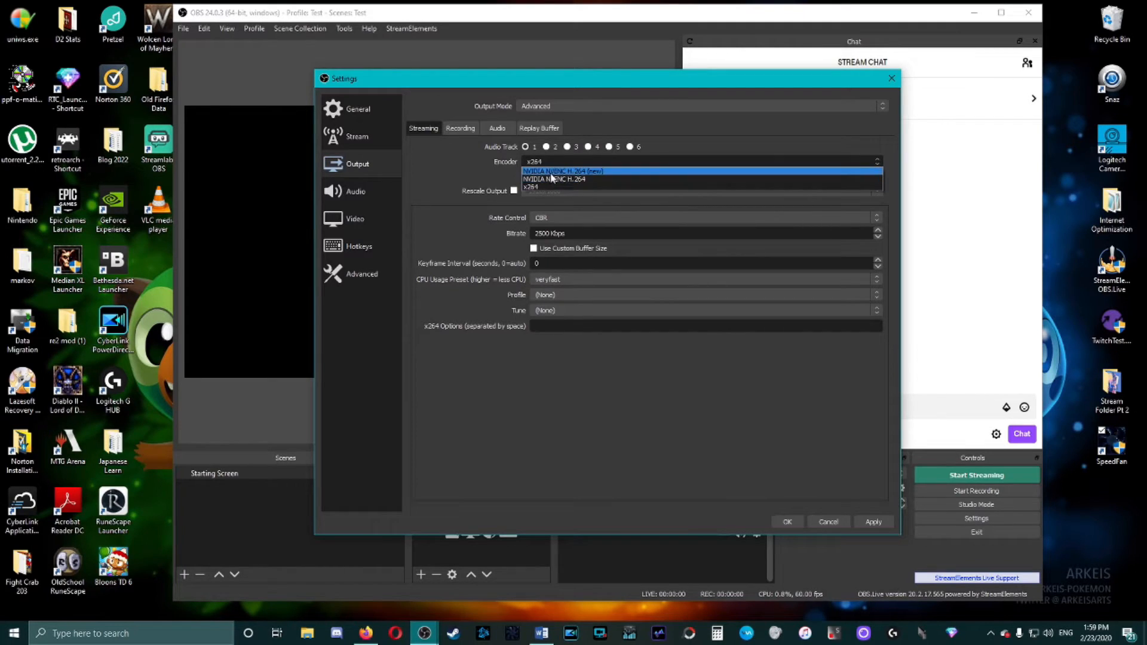
click(547, 176)
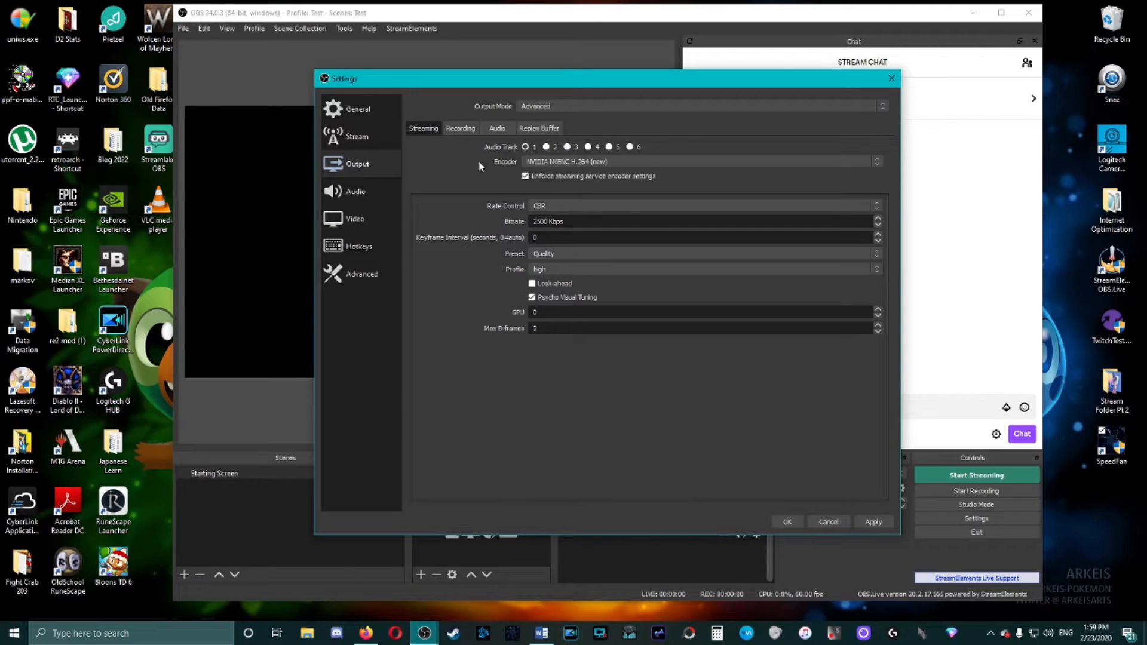
Step: Select an audio bitrate of 160 for Track 1 in the output settings
click(494, 129)
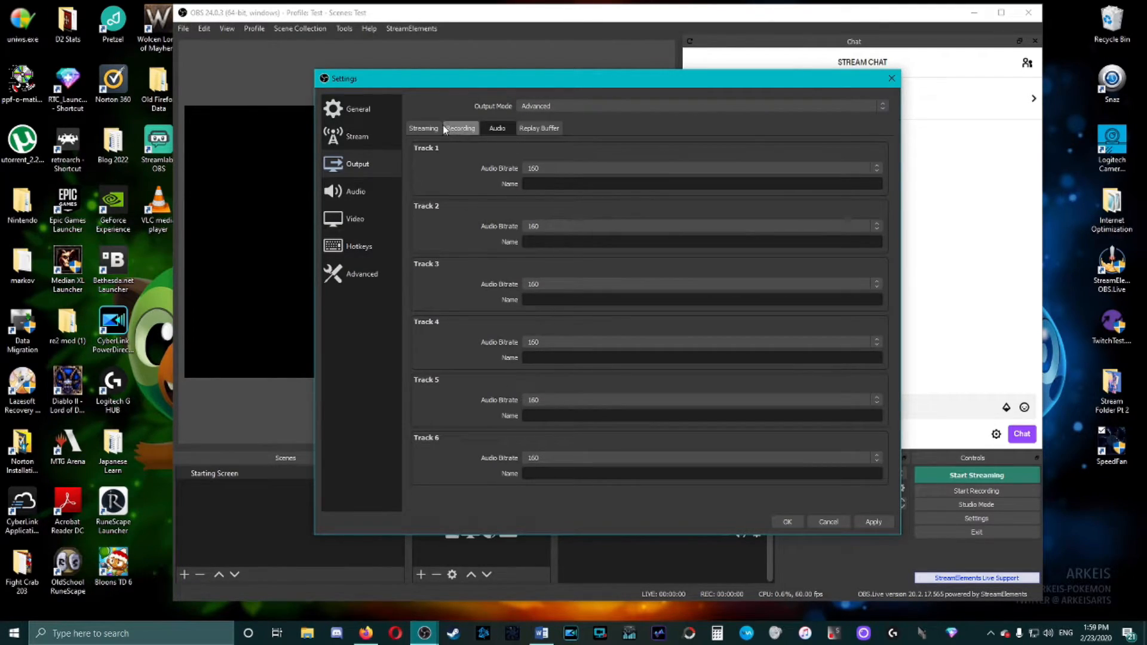
click(544, 169)
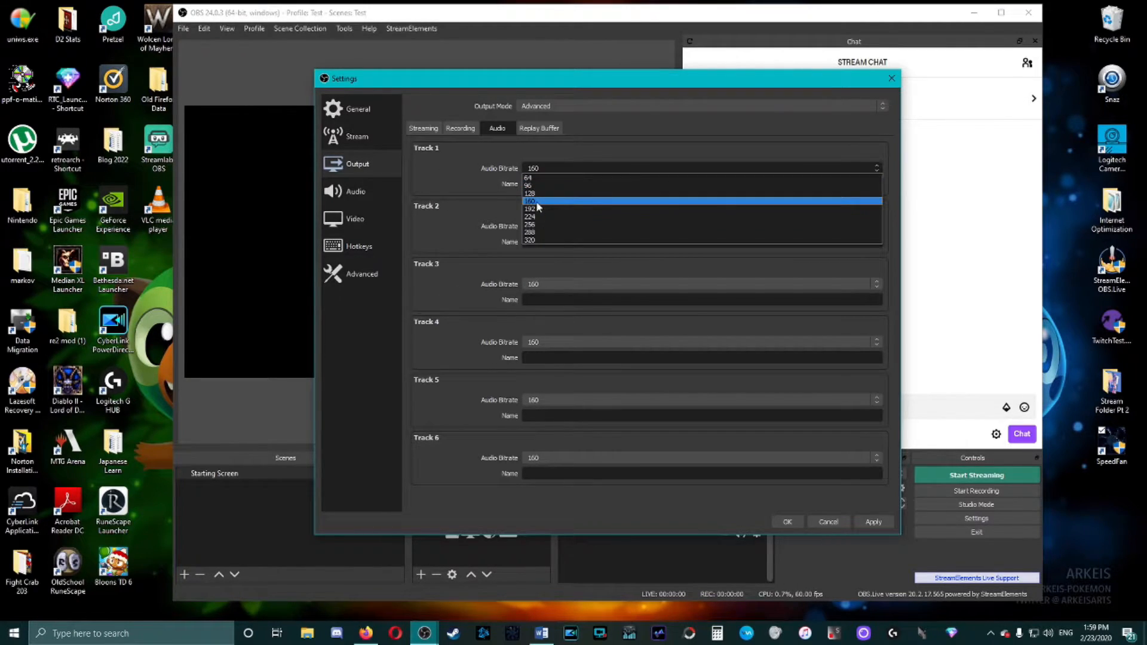
click(536, 202)
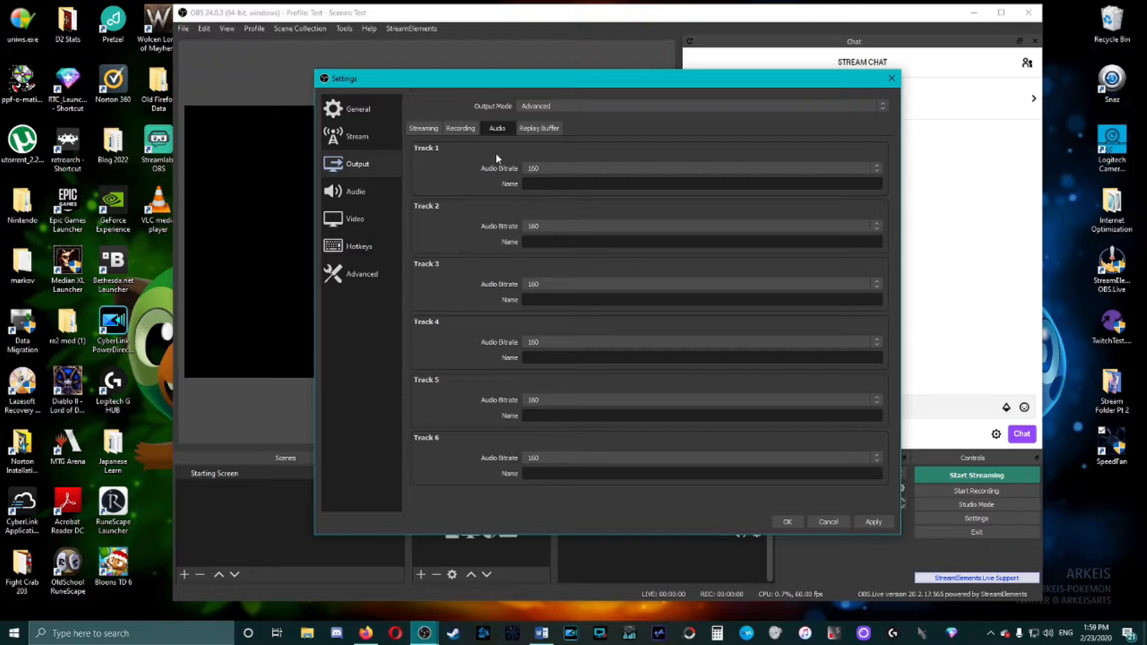
Step: Check the replay buffer option and the recording output settings, and return to the streaming output settings
click(532, 127)
click(415, 148)
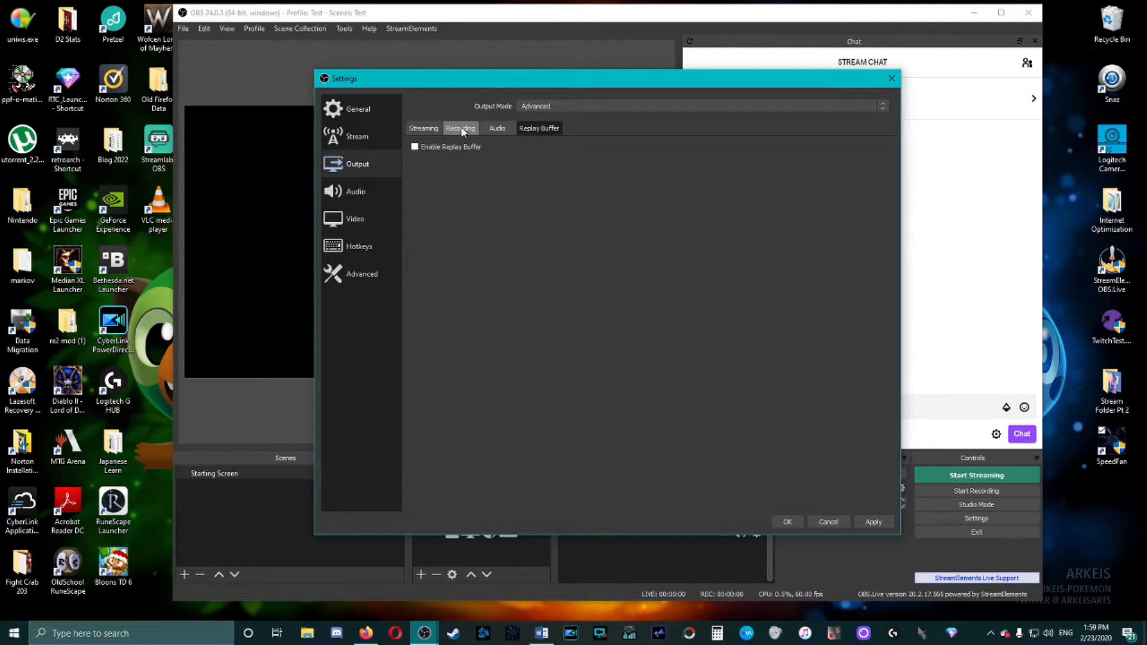
click(461, 127)
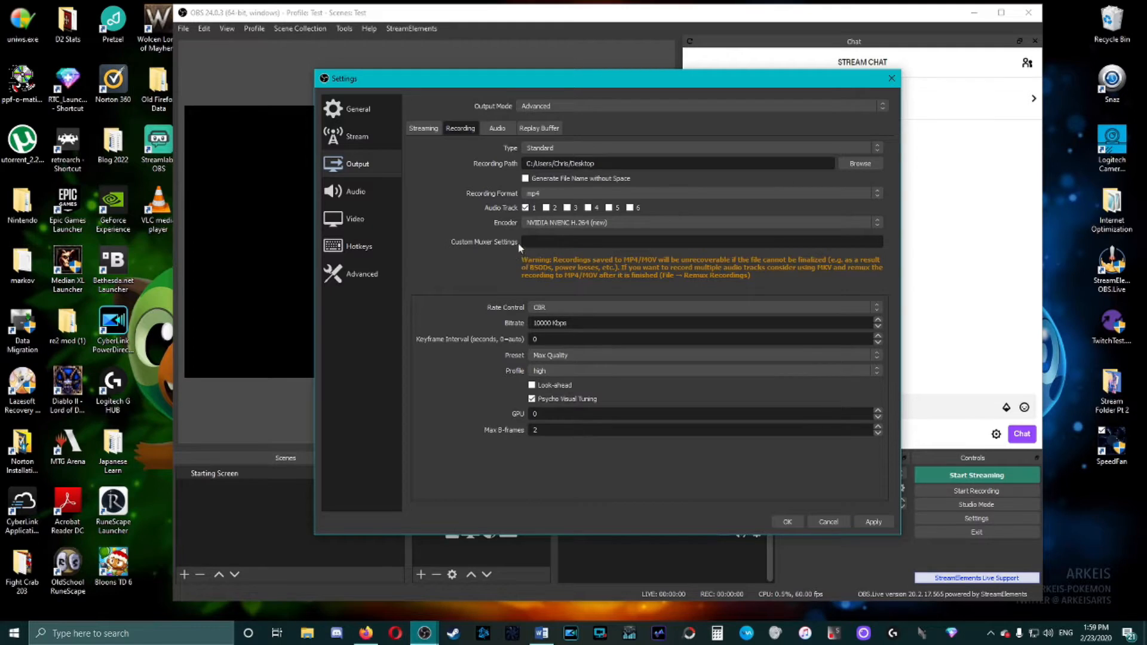
click(436, 127)
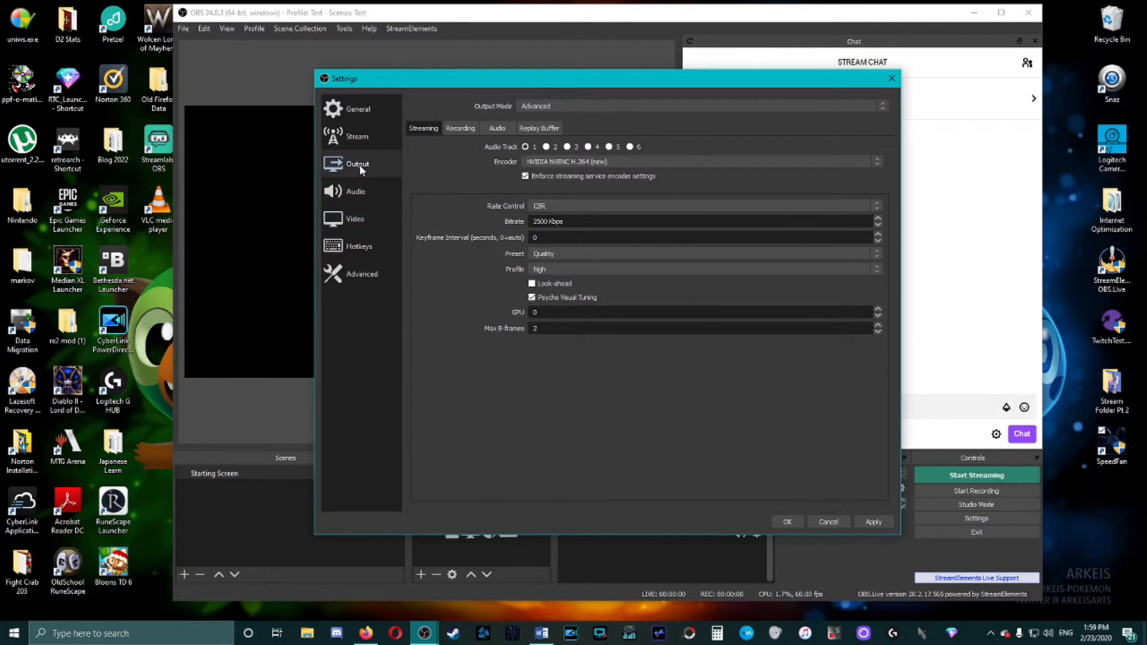
Step: Open the video settings and review the available base canvas and output scaled resolutions
click(345, 221)
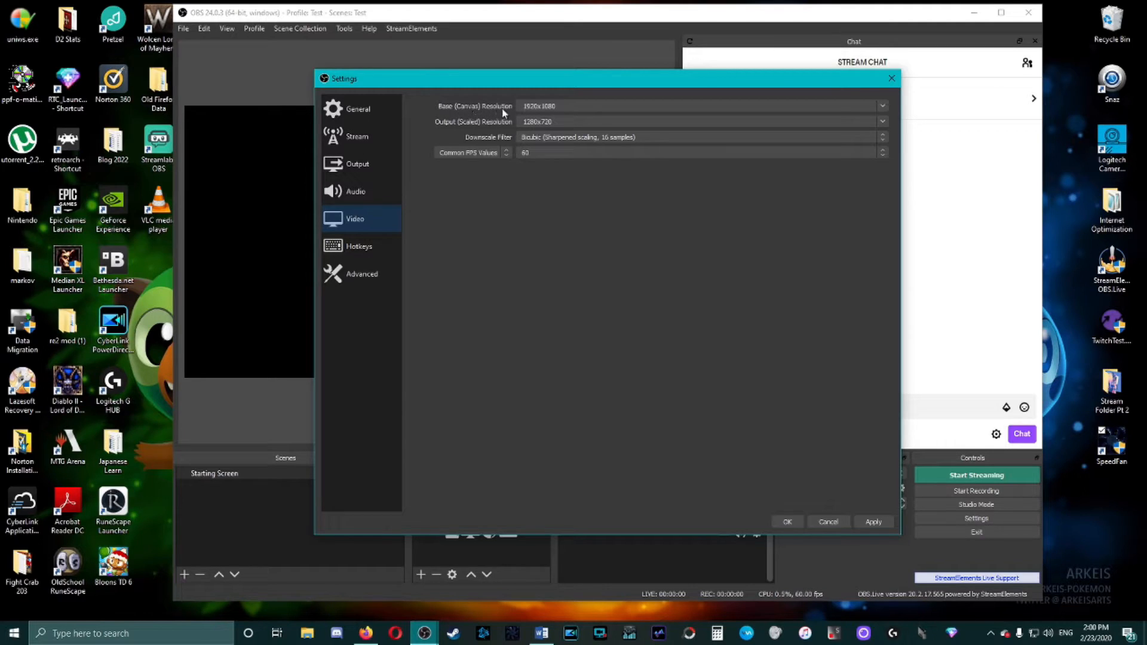
click(882, 103)
click(886, 102)
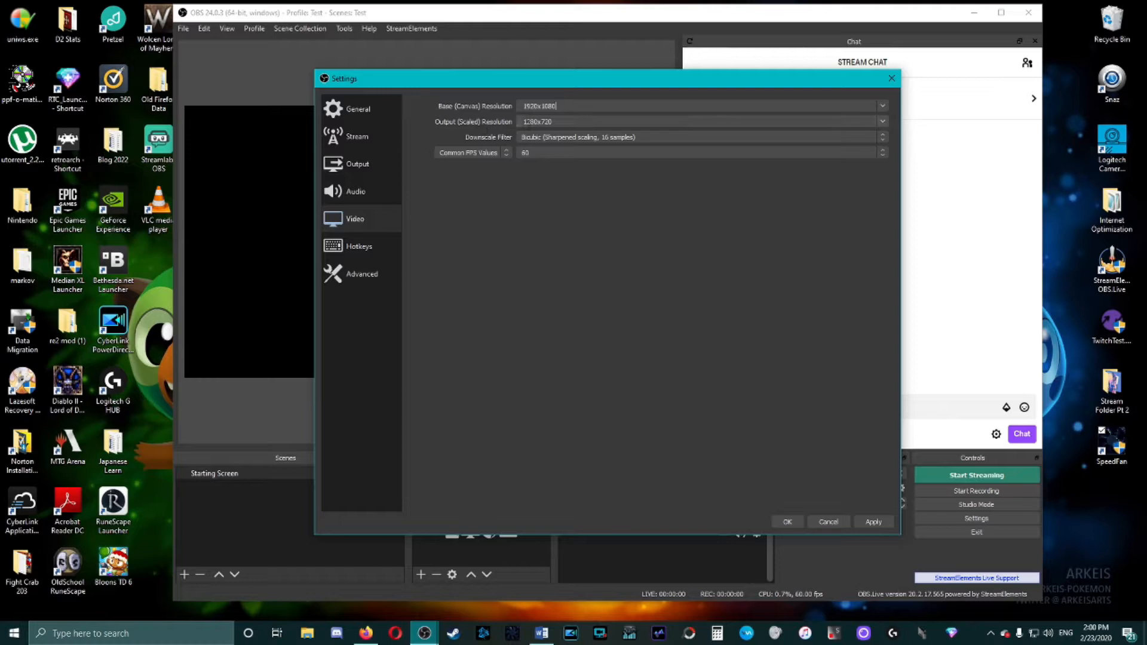
click(884, 120)
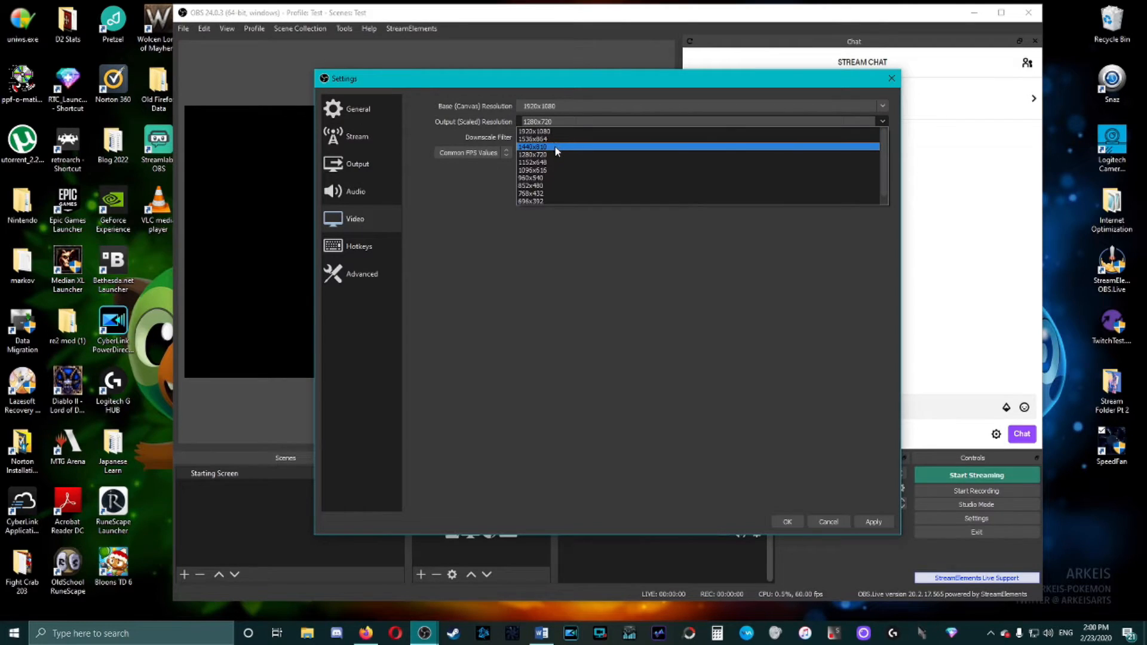
click(547, 242)
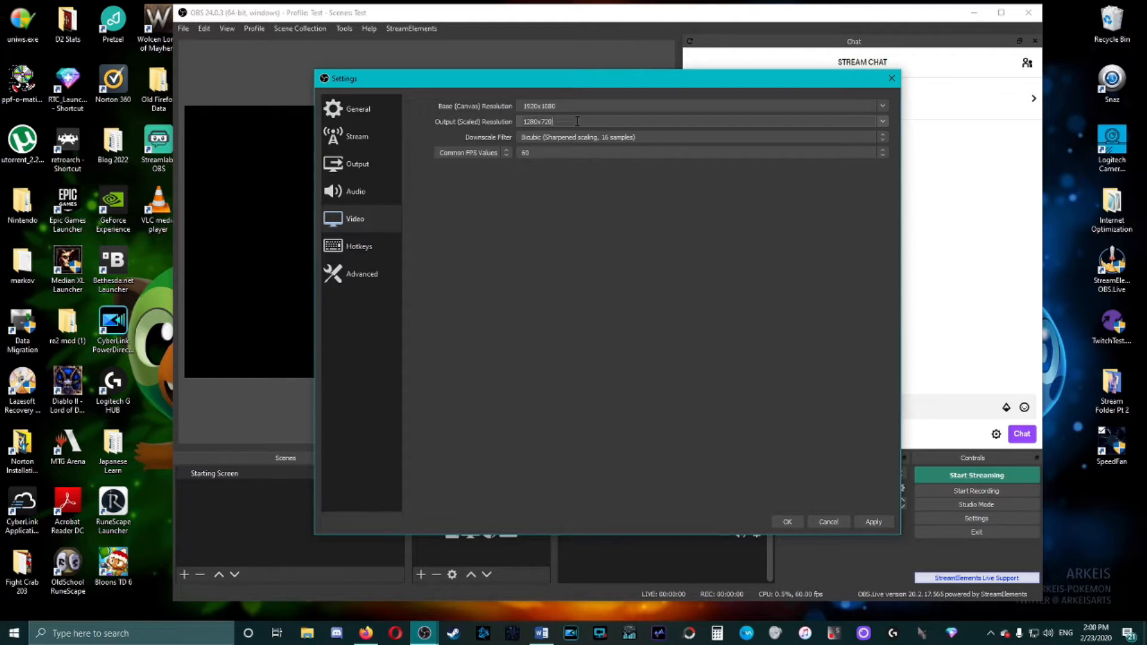
Step: Enter an output scaled resolution of 1600x900, and switch it back to 1280x720
drag(549, 122, 482, 127)
text(1600x900)
click(883, 122)
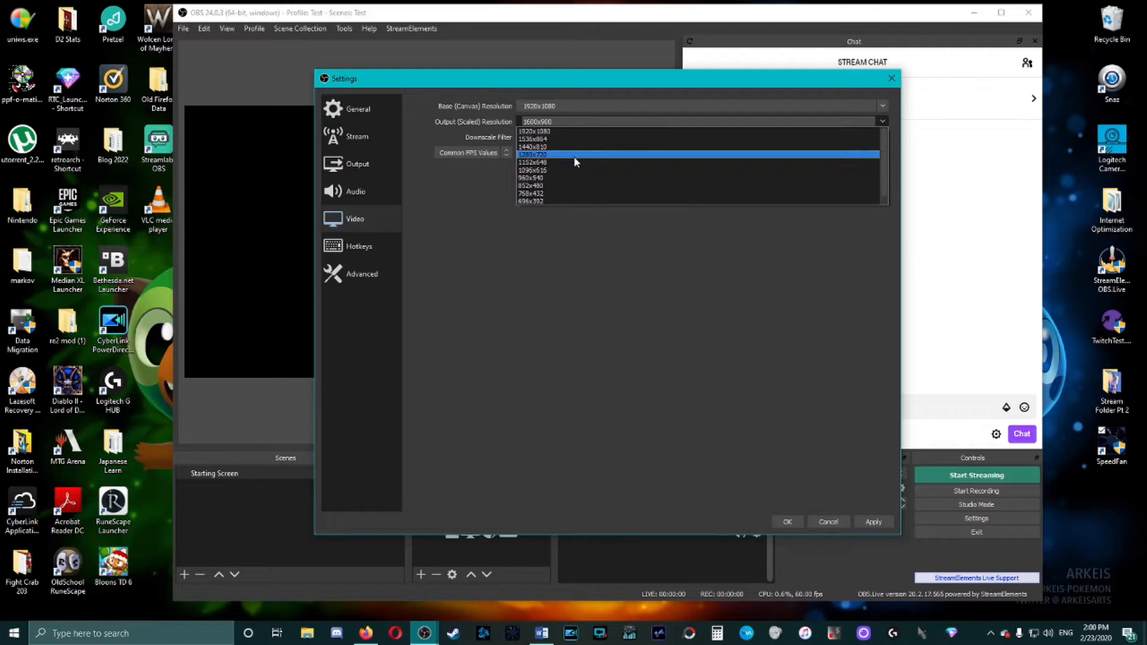
click(575, 156)
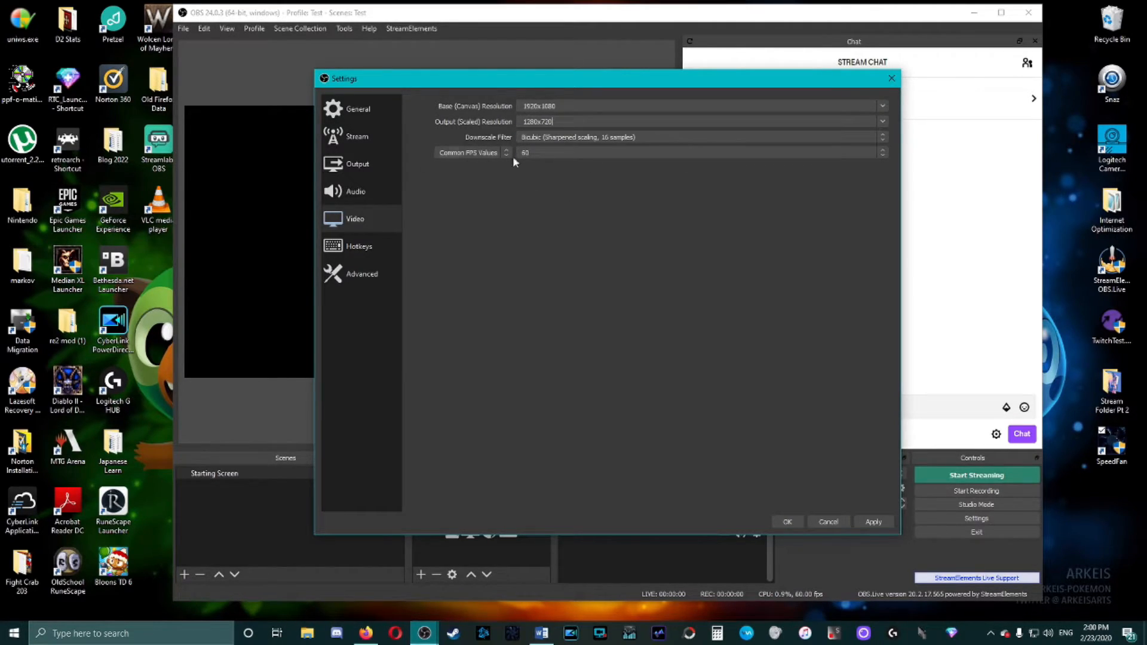
Step: Review the downscale filter choices and keep 60 as the common FPS value
click(576, 124)
click(530, 138)
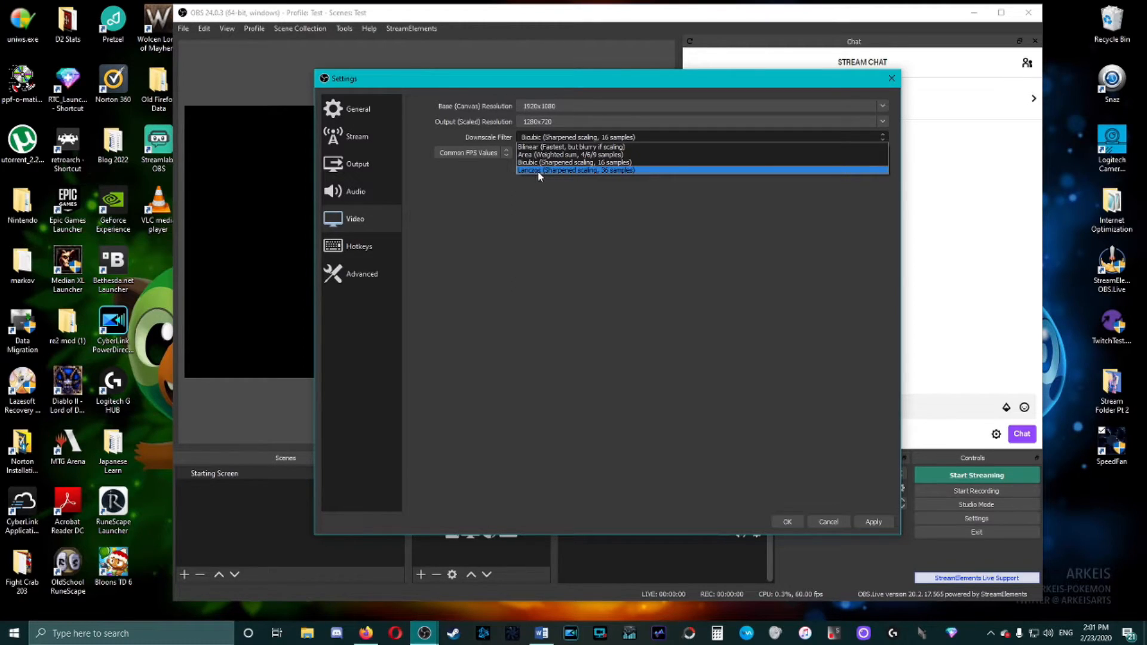
click(542, 181)
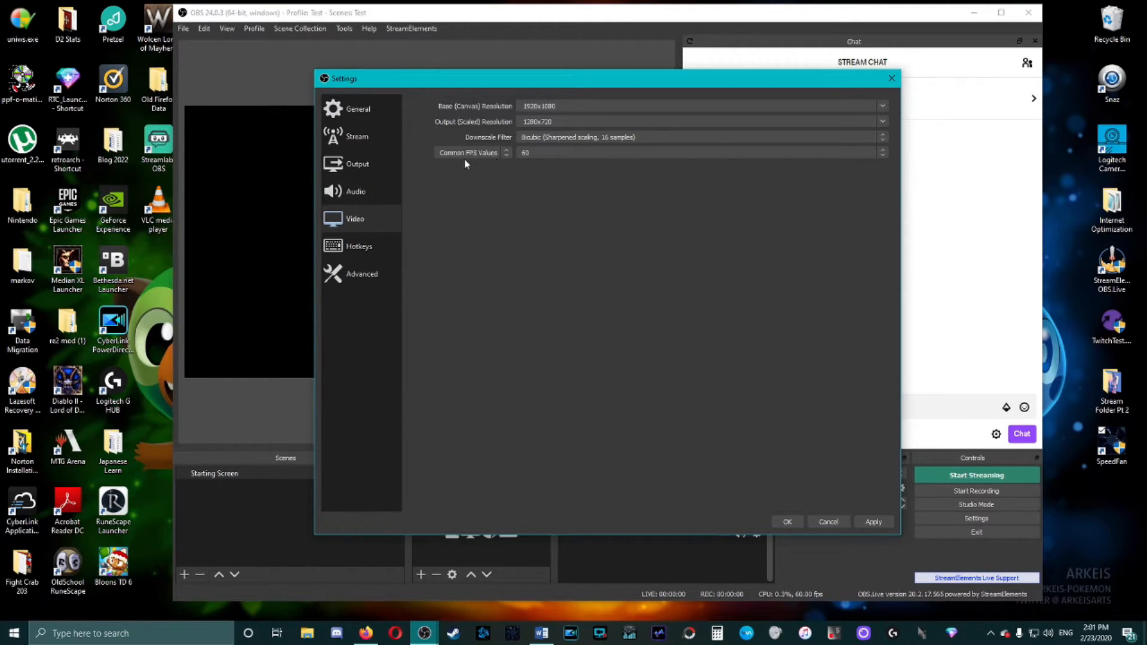
click(529, 153)
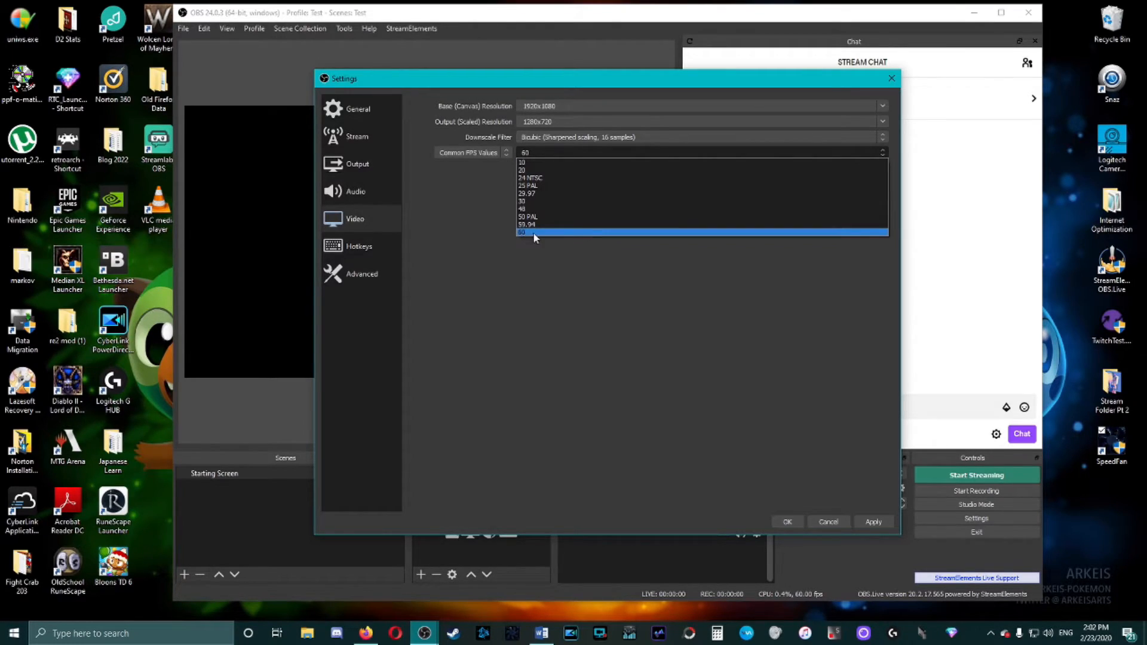
click(529, 233)
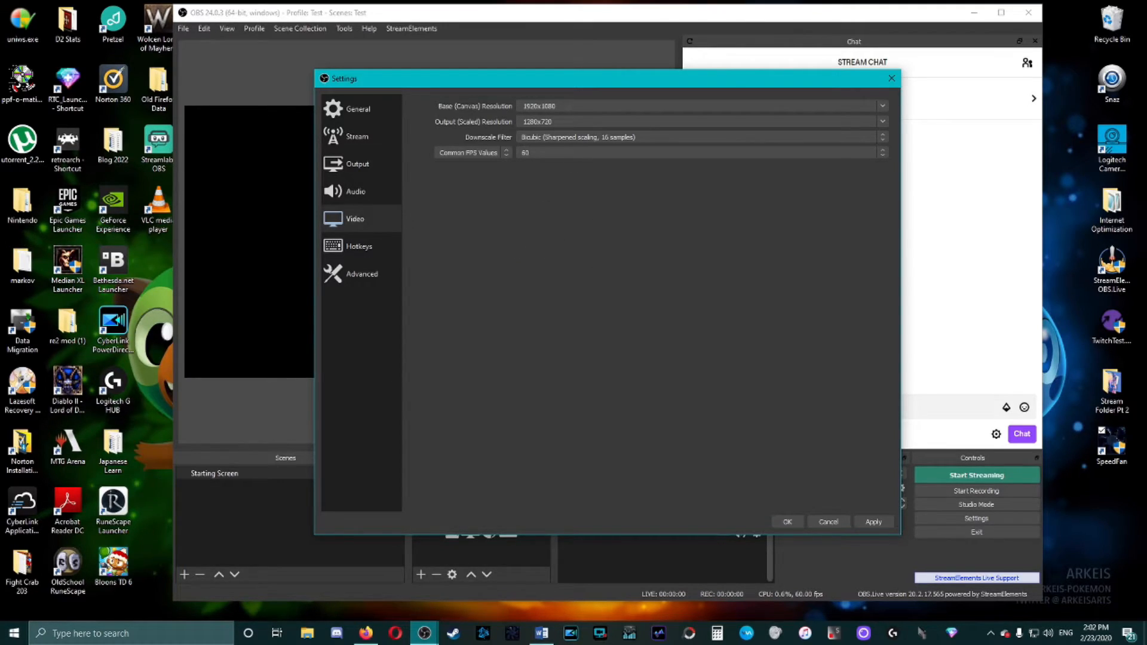
Step: Close the settings without saving the changes
key(alt+Tab)
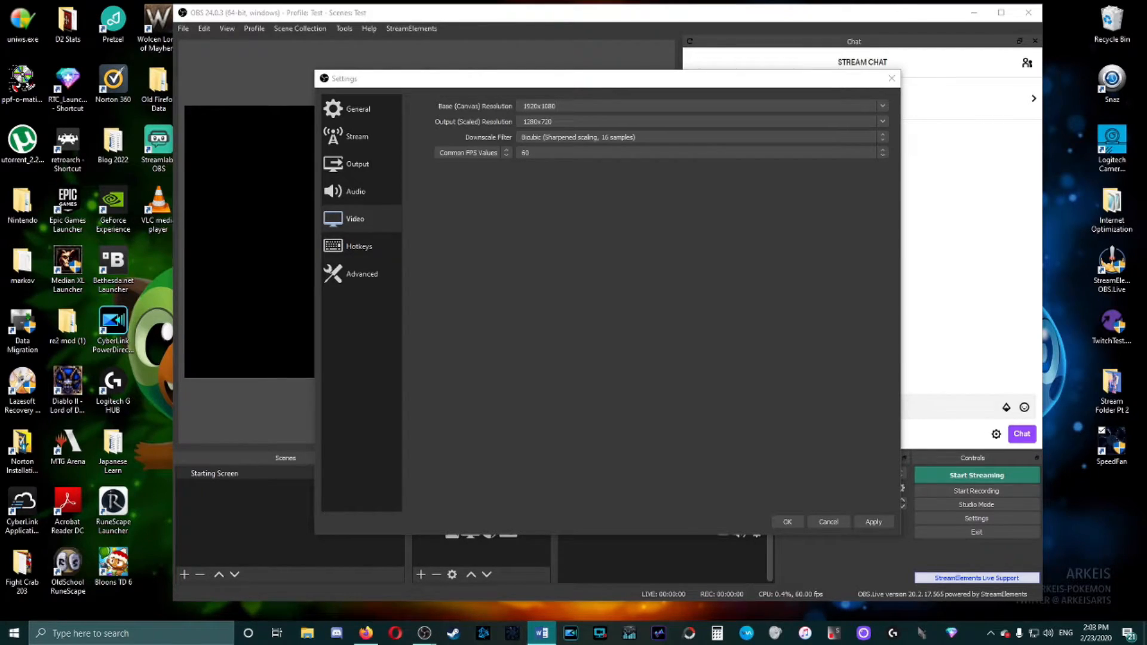
key(alt+Tab)
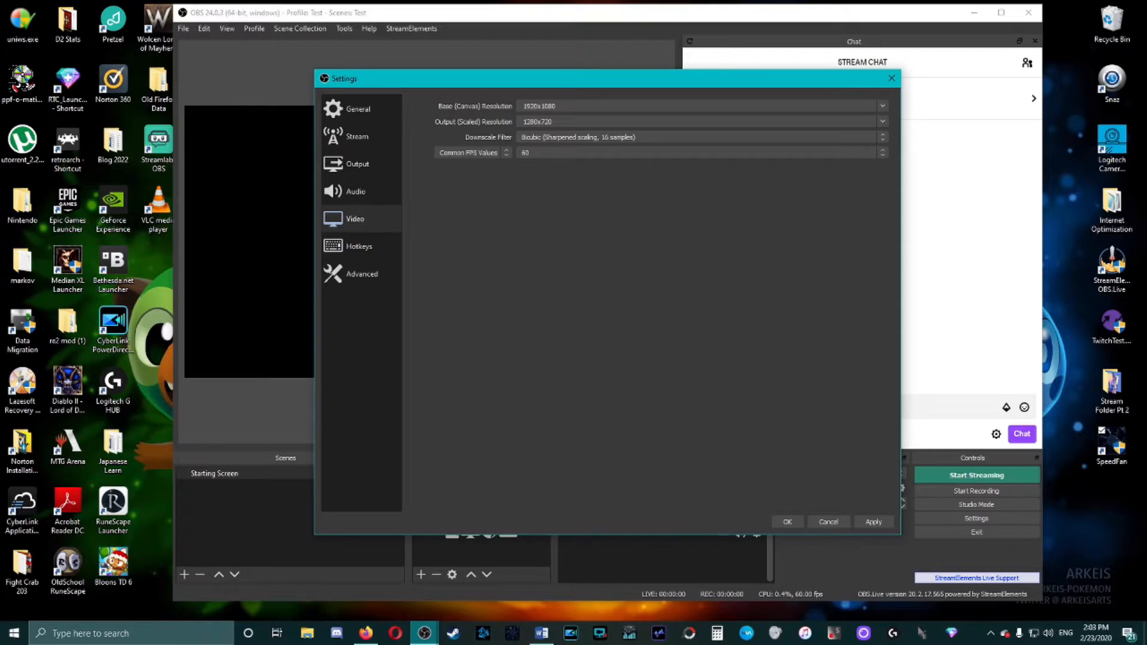
click(828, 522)
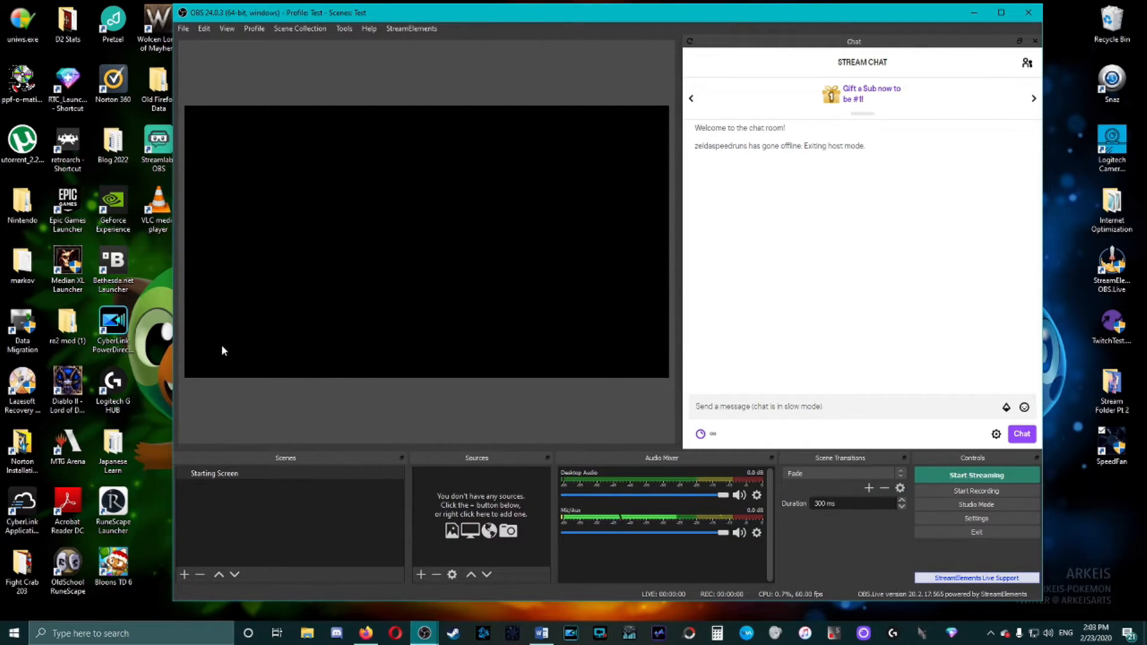
Step: Add a new Game Capture source to the Starting Screen scene in the Capture any fullscreen application mode
click(420, 575)
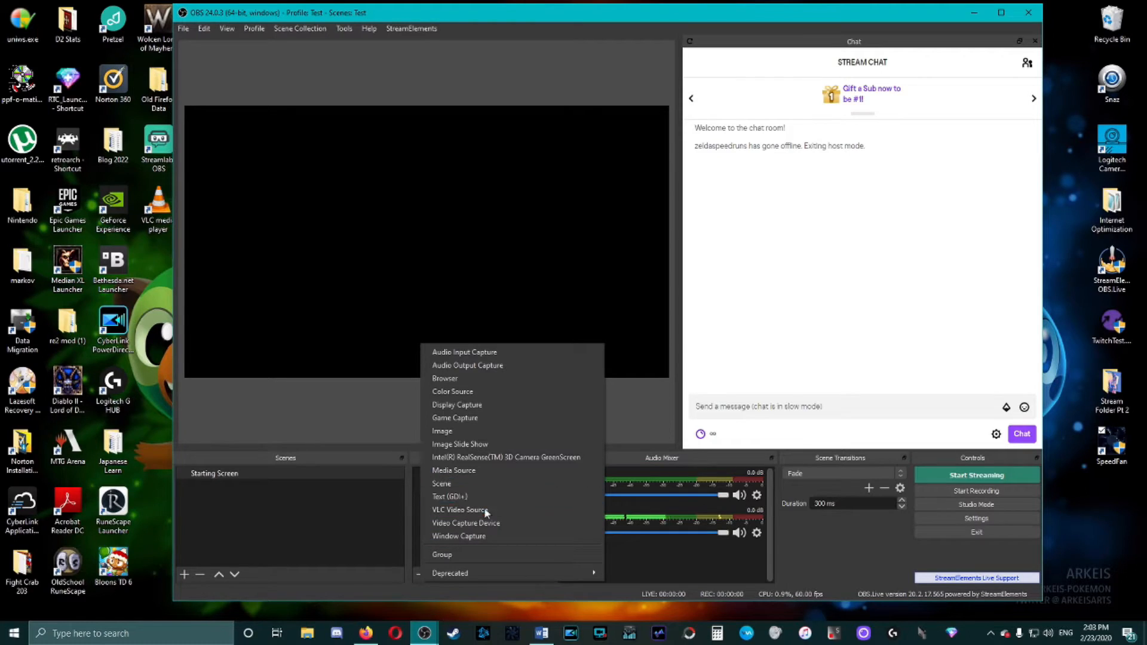
click(483, 418)
click(637, 389)
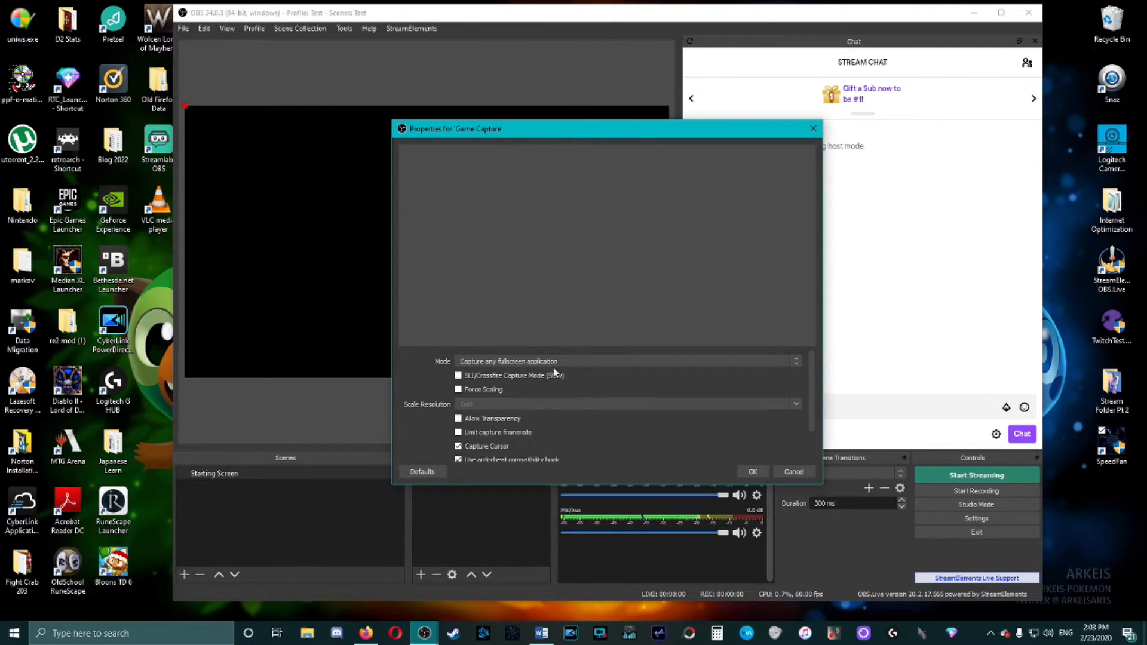
click(531, 361)
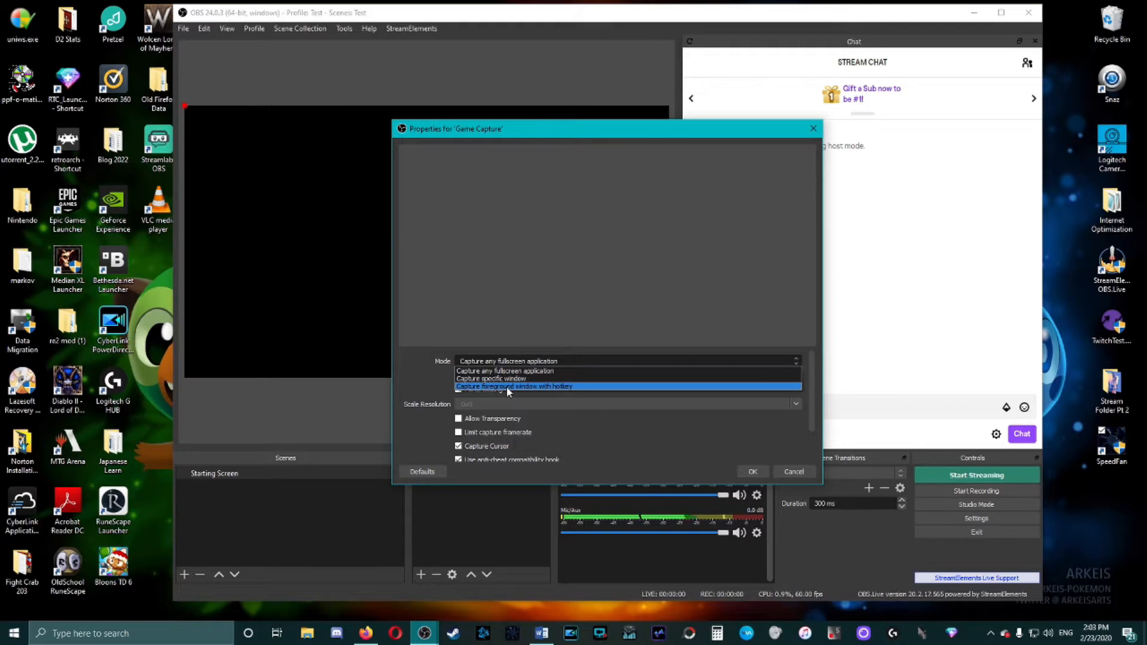
click(505, 371)
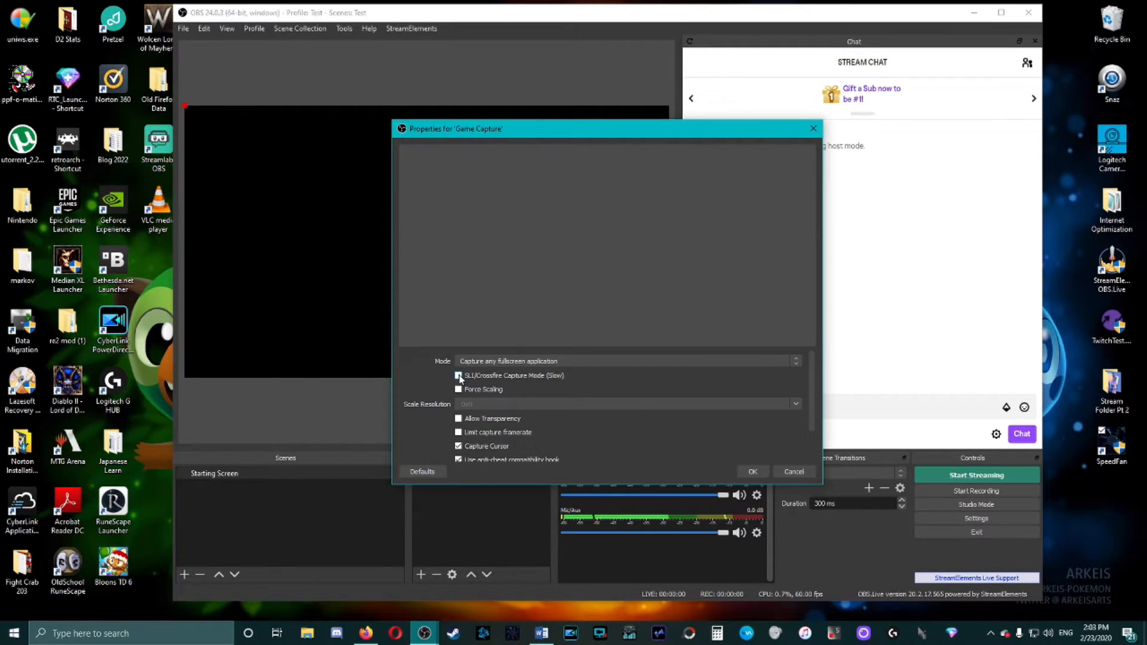
Step: Review the remaining Game Capture options, keep the hook rate at Normal (recommended), and confirm the source properties
scroll(656, 419, down, 3)
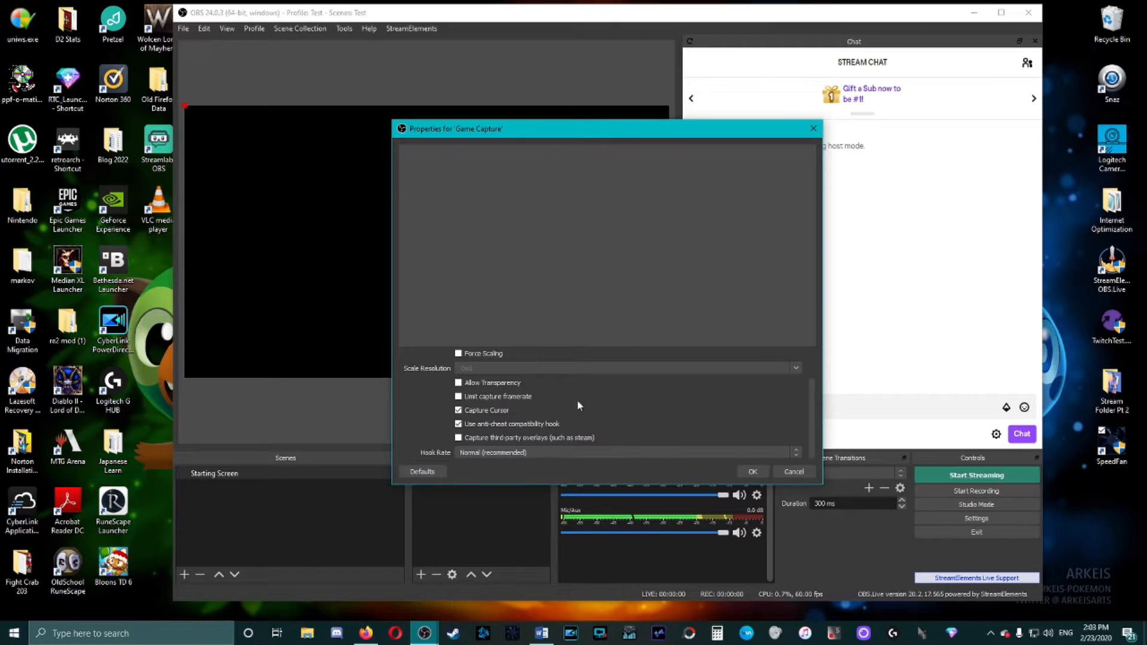
scroll(562, 399, up, 3)
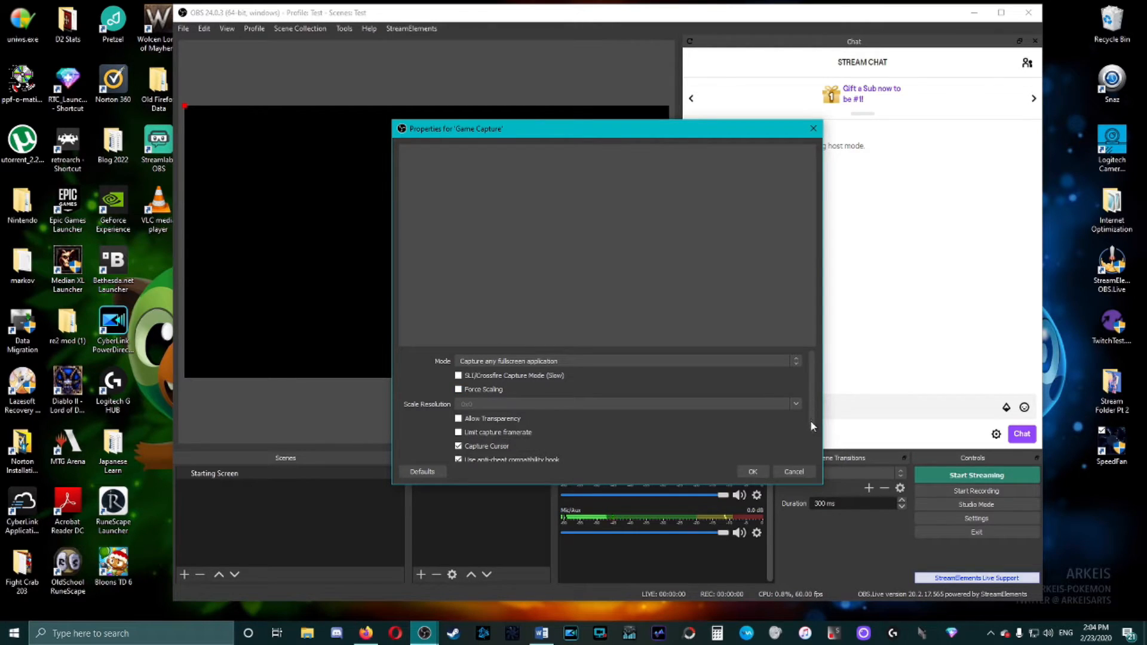
drag(808, 409, 811, 455)
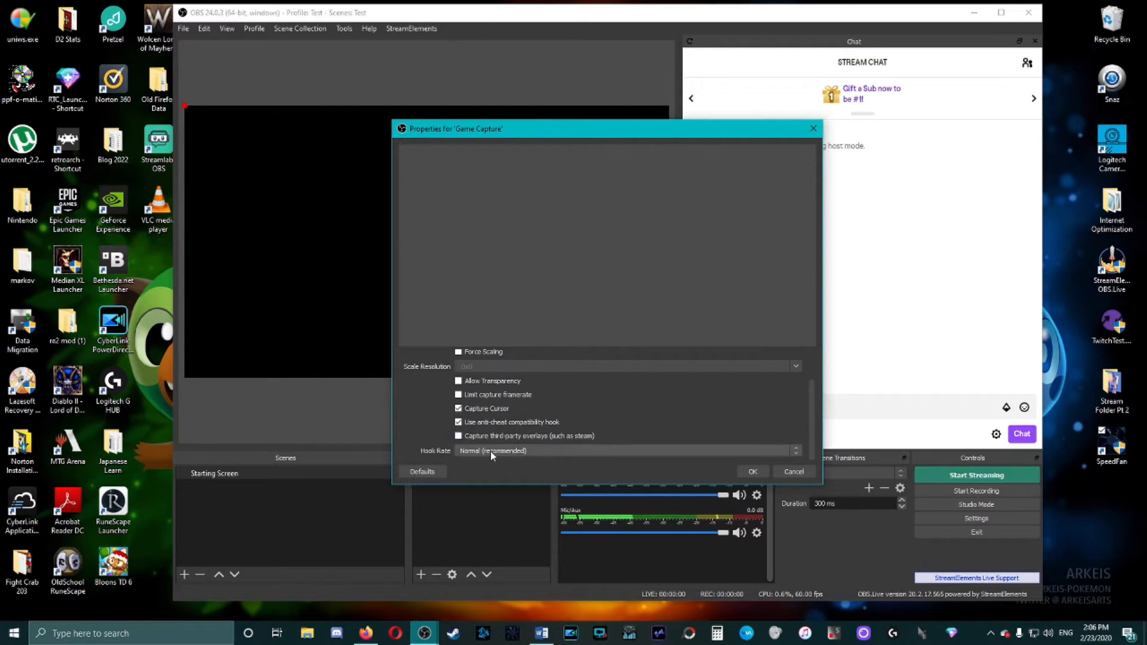
click(508, 453)
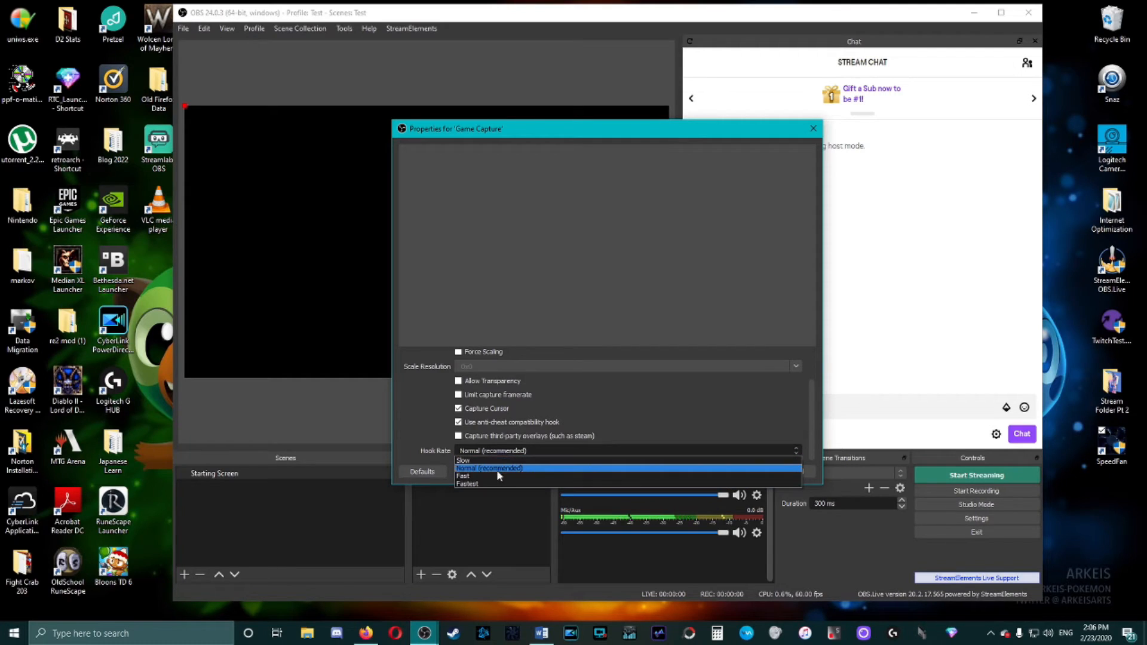
click(489, 468)
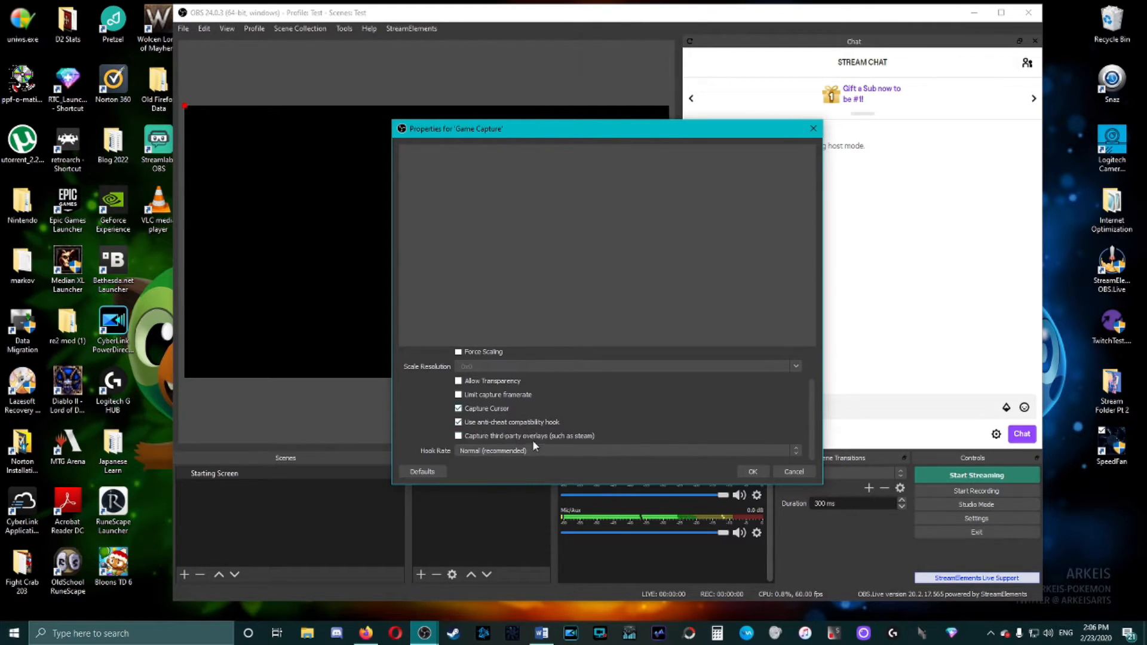
click(758, 471)
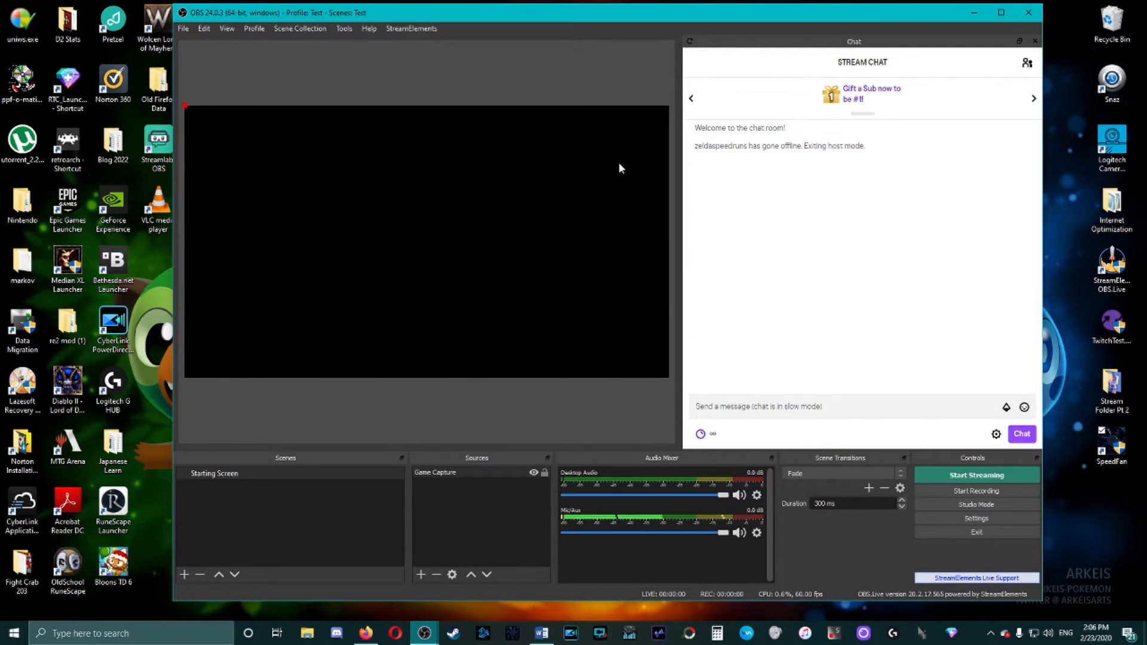
Step: Move the OBS window aside, launch Bloons TD 6 from the desktop, and switch back to OBS
drag(628, 22, 656, 26)
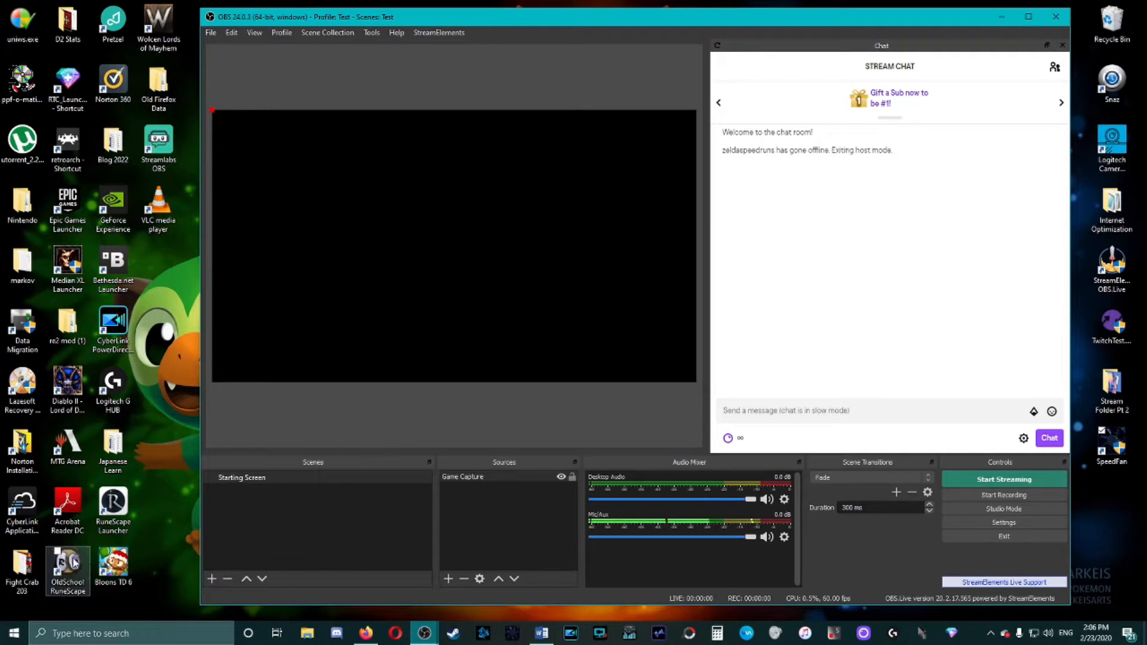
click(122, 573)
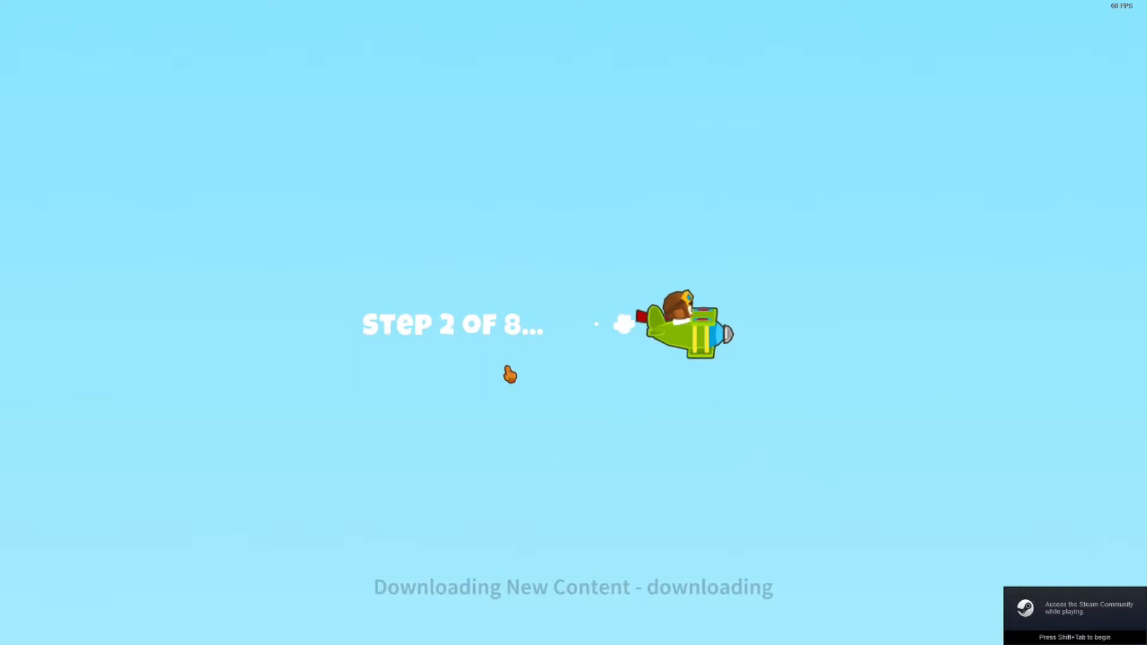
key(super)
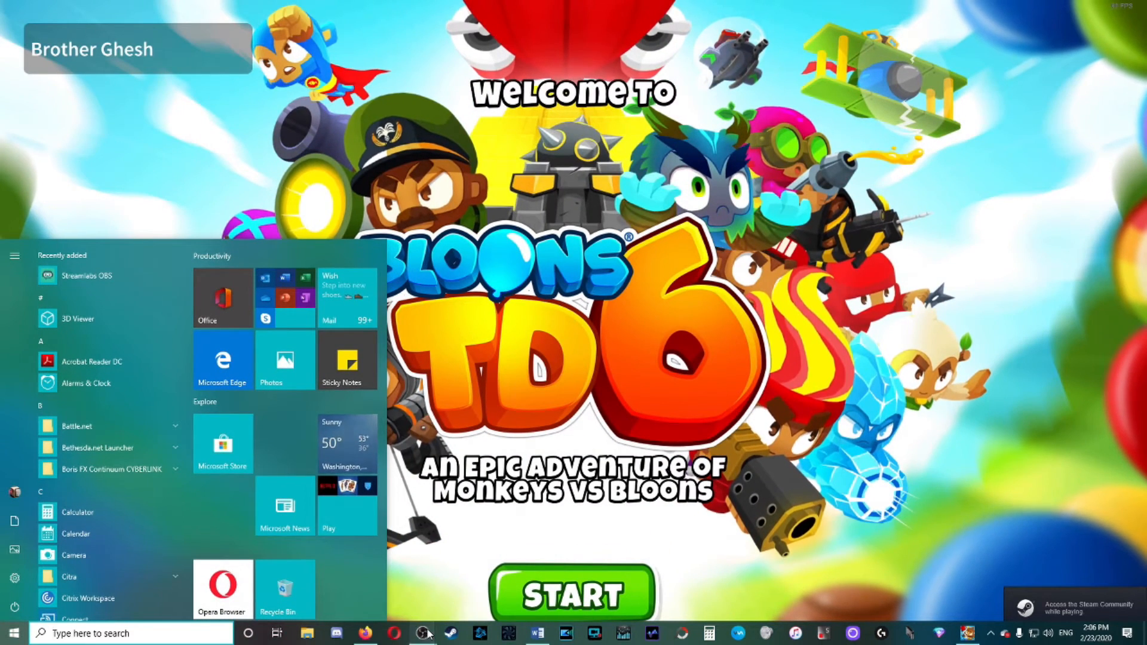
mouse_move(426, 633)
click(489, 582)
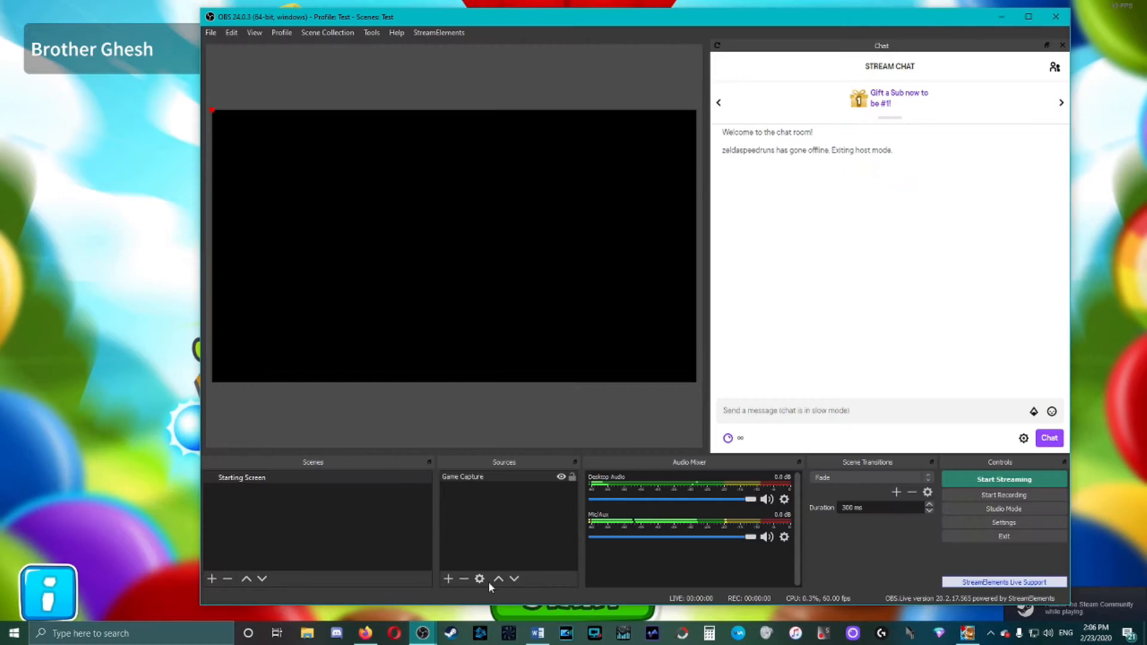
Step: Open the Game Capture properties at the anti-cheat compatibility hook option and confirm them
right_click(481, 477)
click(505, 467)
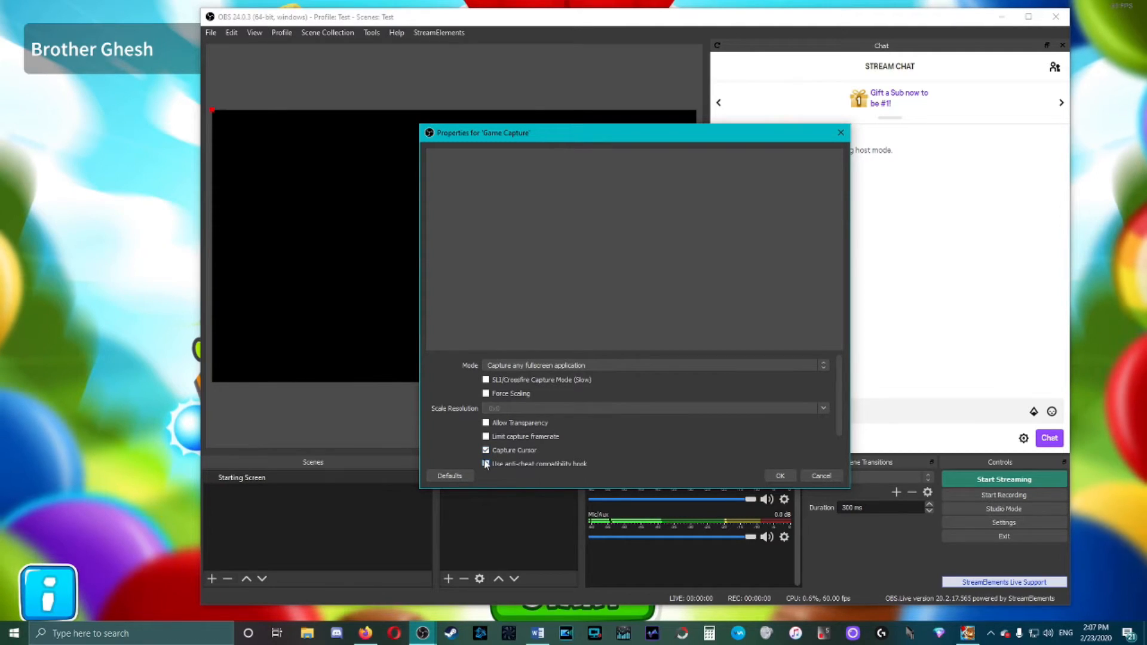
click(778, 476)
Step: Bring Bloons TD 6 to the foreground so it can be captured, and return to OBS
click(94, 469)
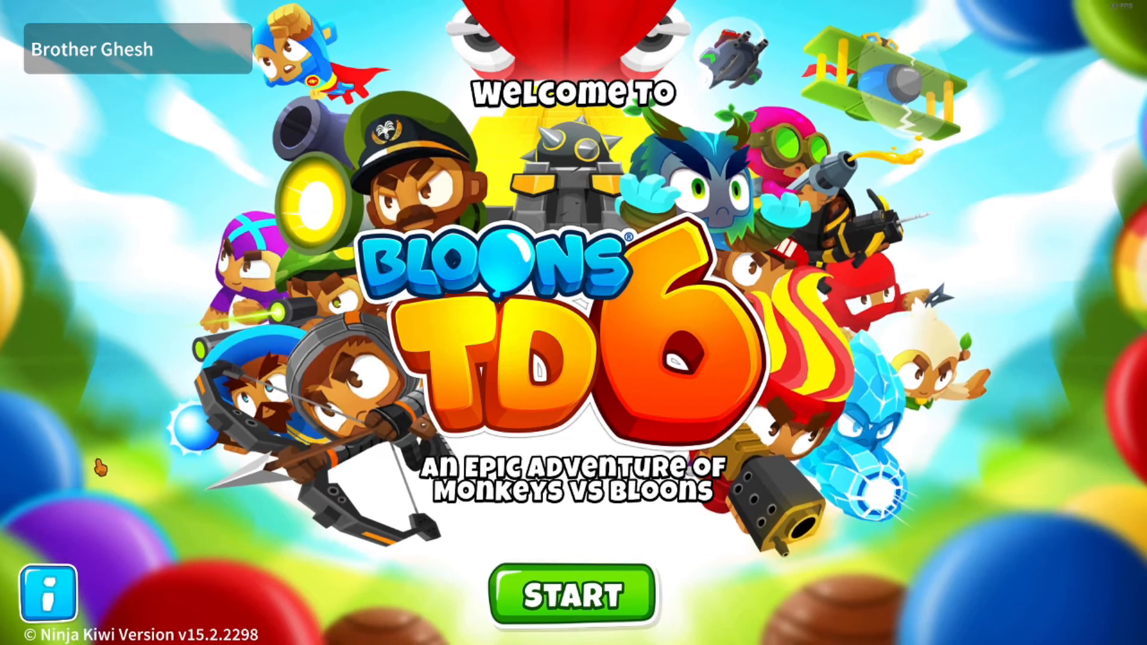
key(super)
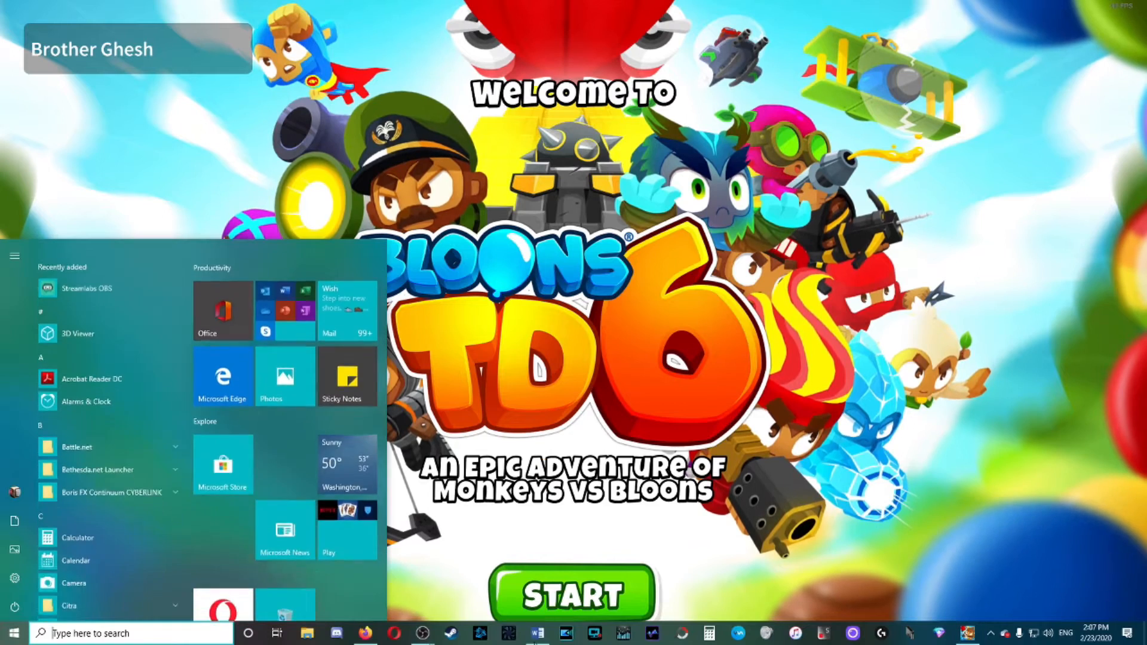
mouse_move(422, 632)
click(476, 582)
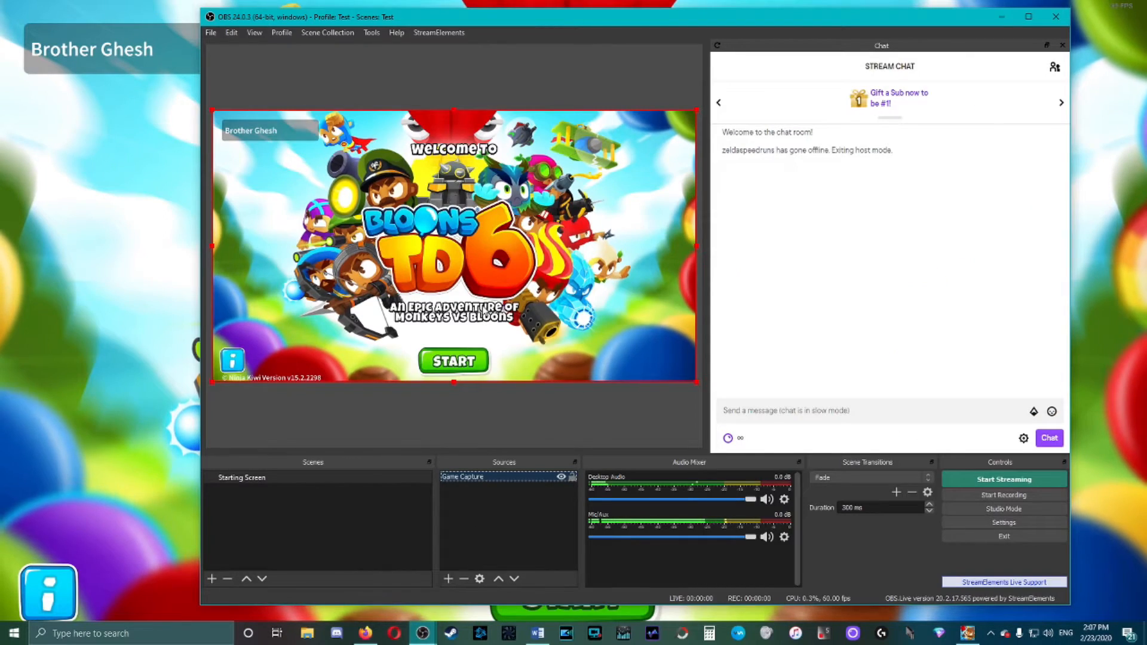
Step: Toggle the anti-cheat compatibility hook in the Game Capture properties, confirm, and select the captured game in the preview
right_click(461, 473)
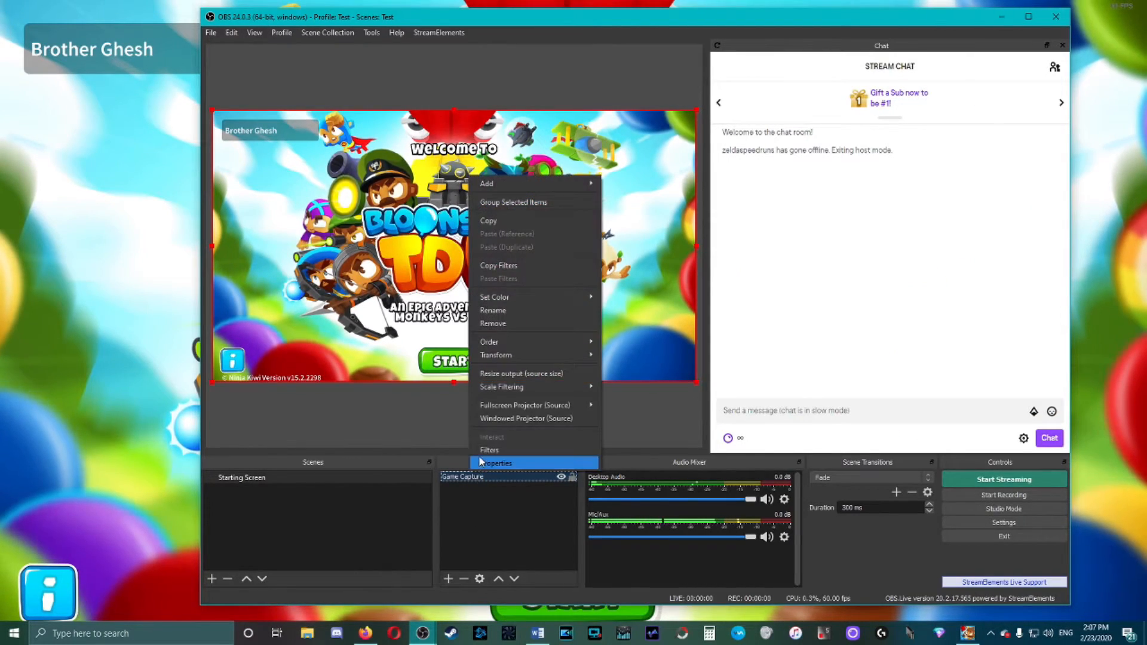
click(484, 463)
click(494, 424)
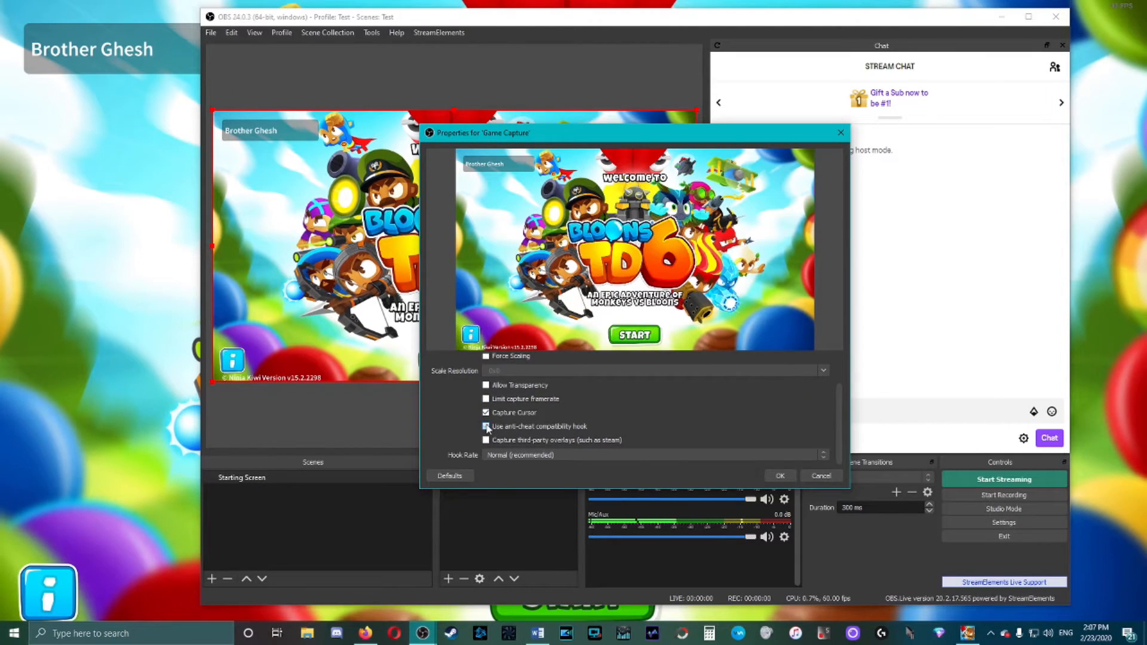
click(780, 476)
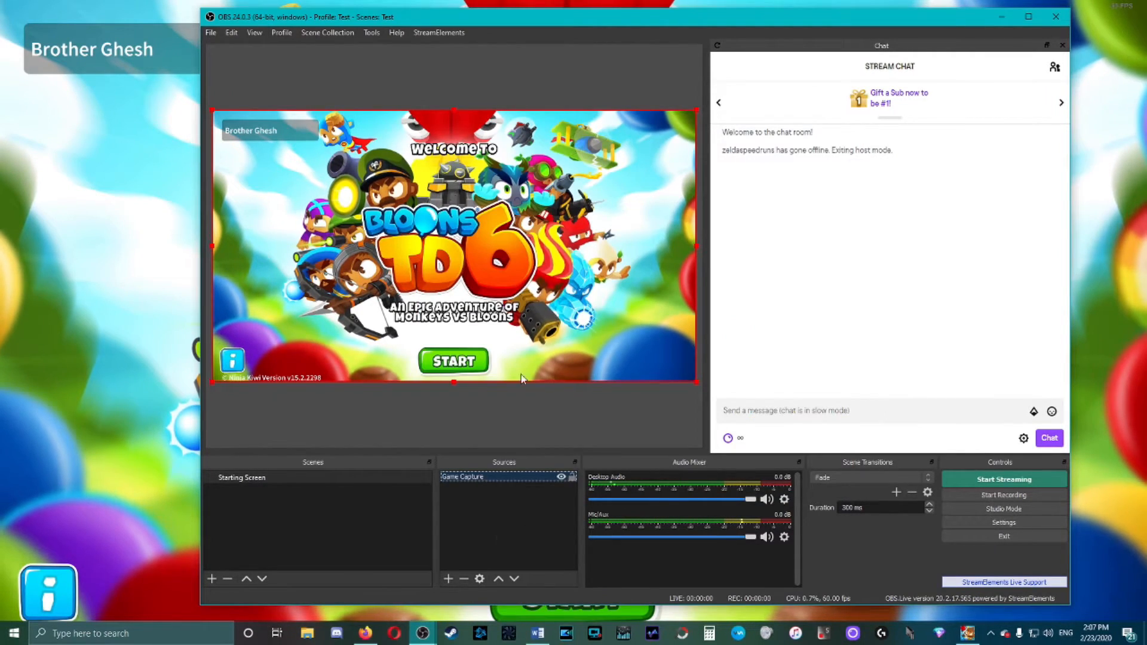
click(382, 416)
click(473, 265)
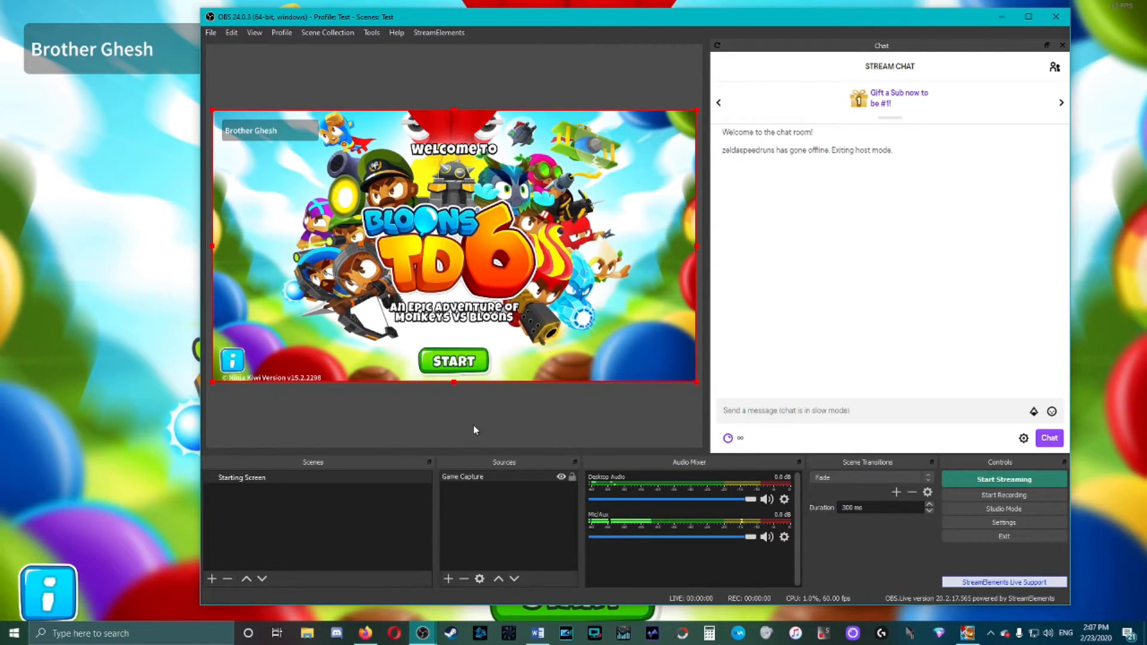
Step: Set the Game Capture source to capture a specific window and choose the BloonsTD6 window
right_click(493, 476)
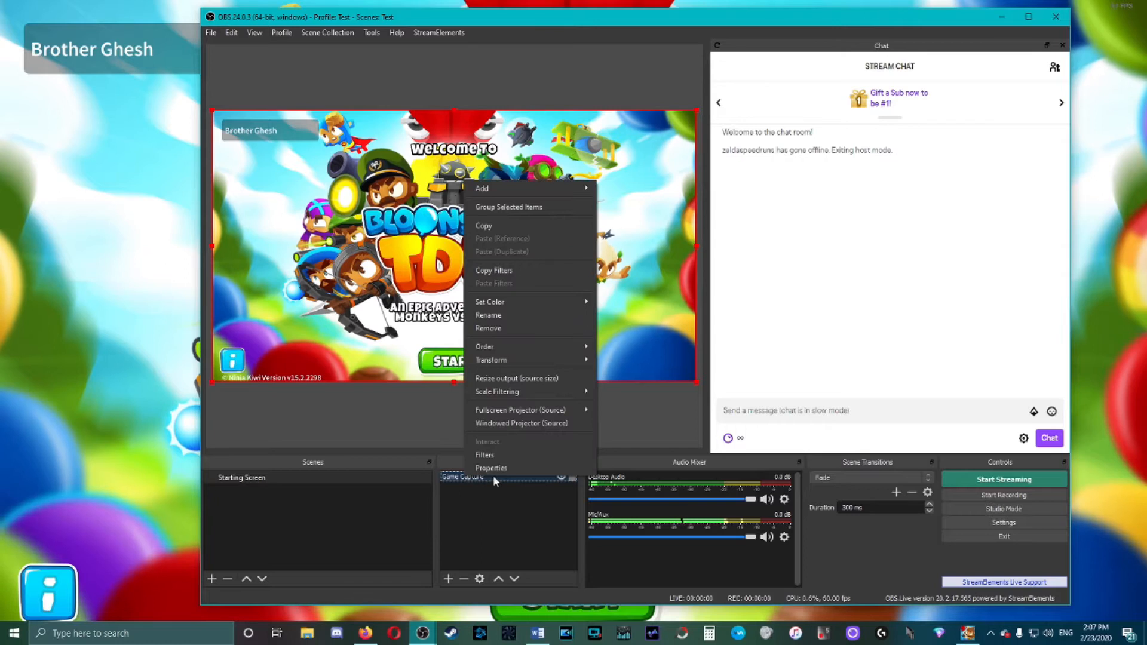
click(495, 462)
click(536, 367)
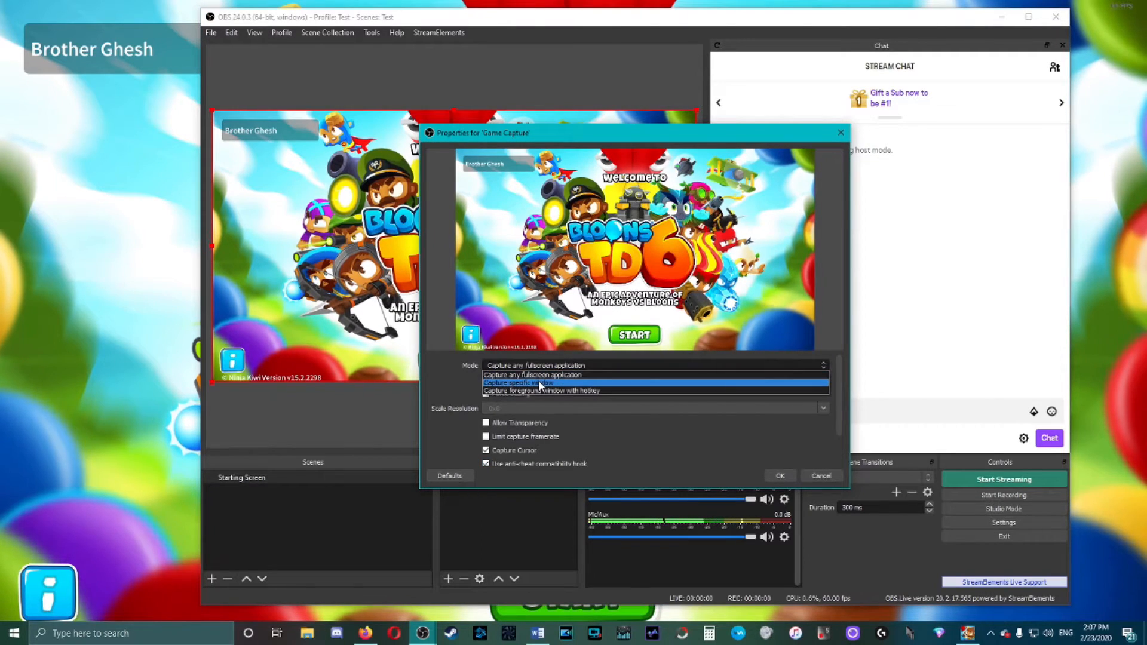
click(539, 381)
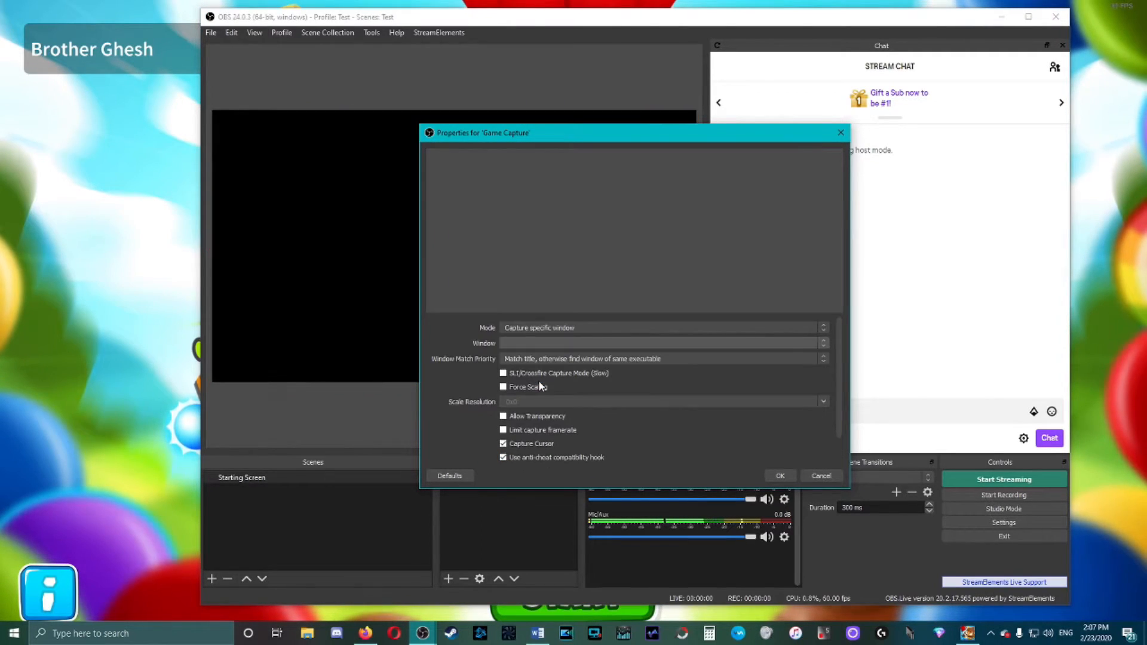
click(542, 343)
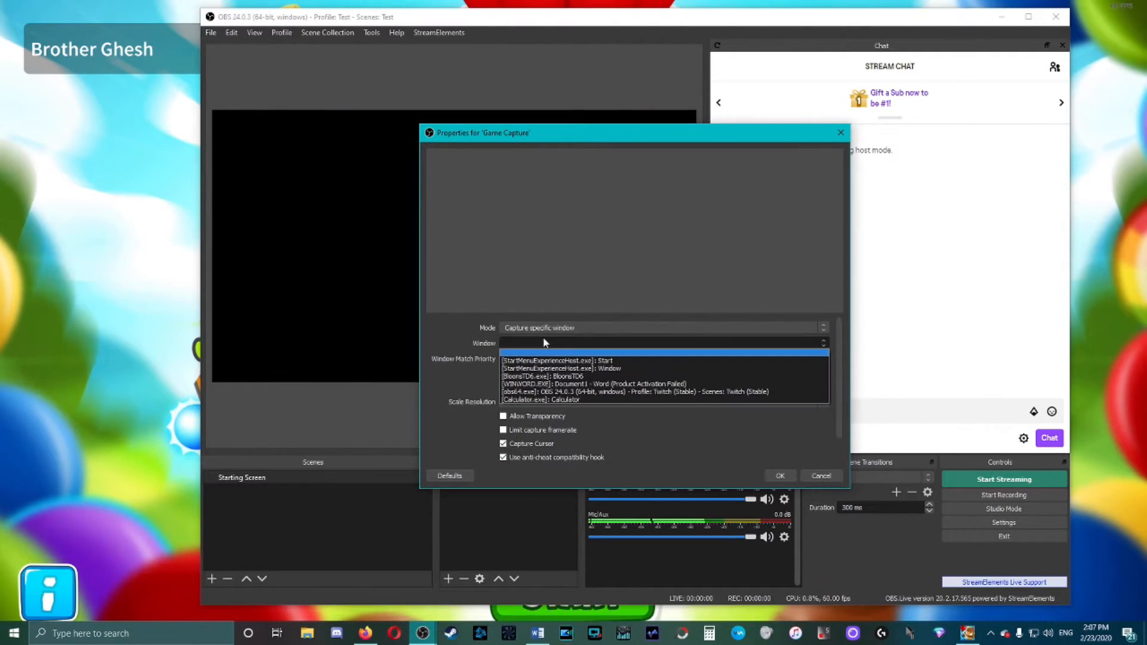
click(573, 376)
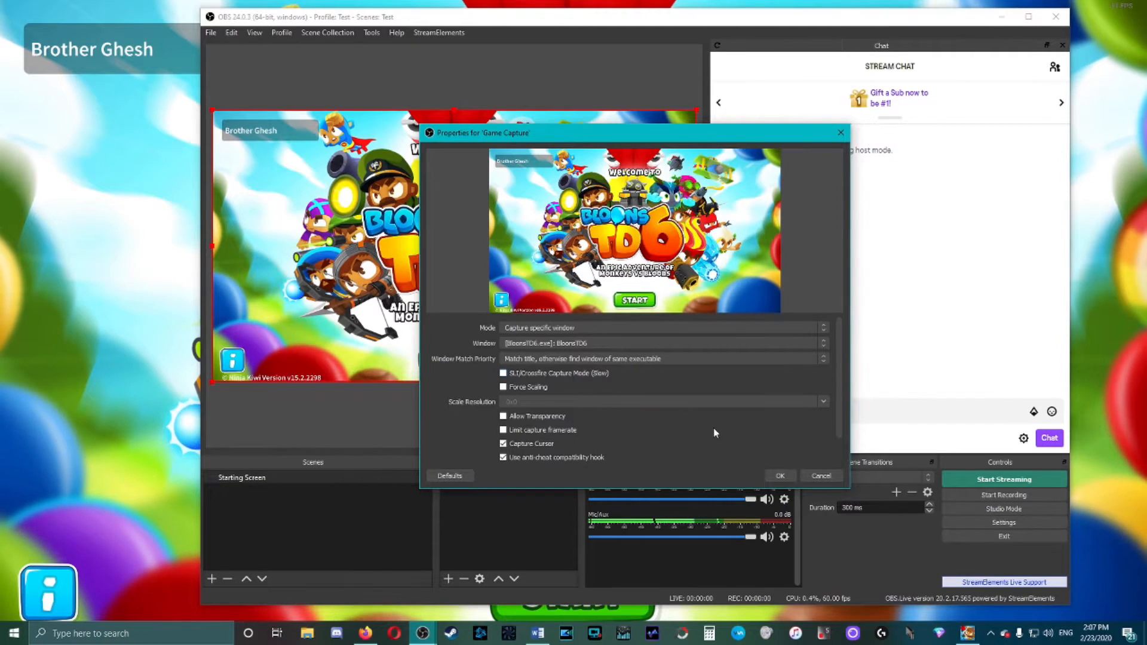
Step: Switch the Game Capture mode back to Capture any fullscreen application and confirm the properties
click(548, 328)
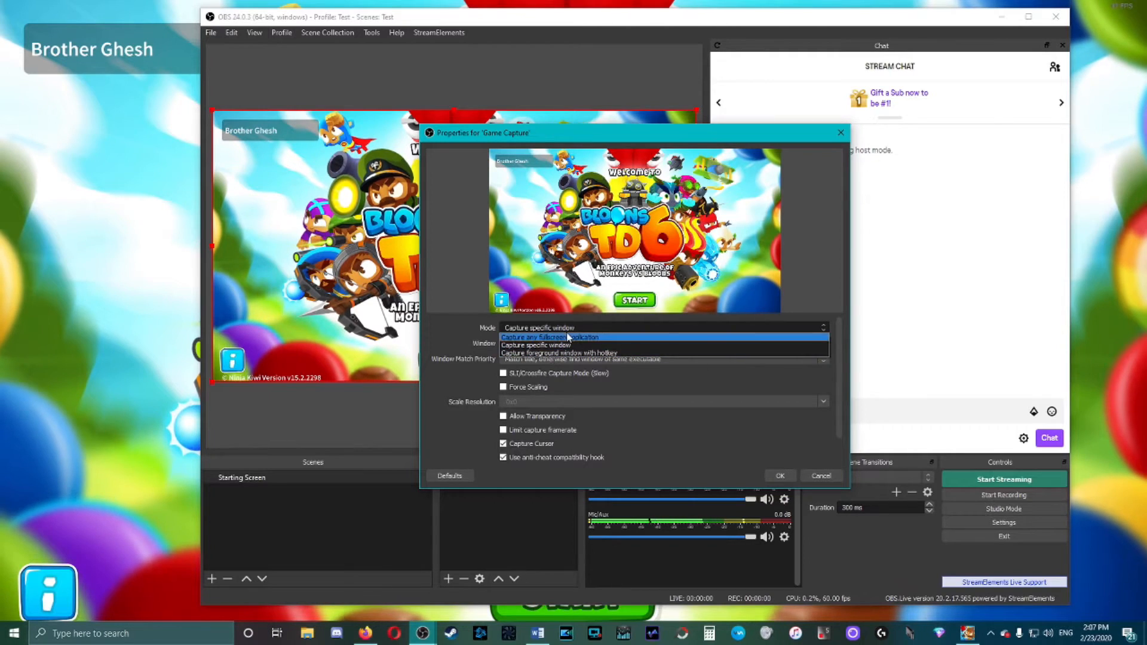
click(553, 337)
click(784, 479)
Step: Bring Bloons TD 6 to the foreground to view it fullscreen, and return to OBS
click(68, 399)
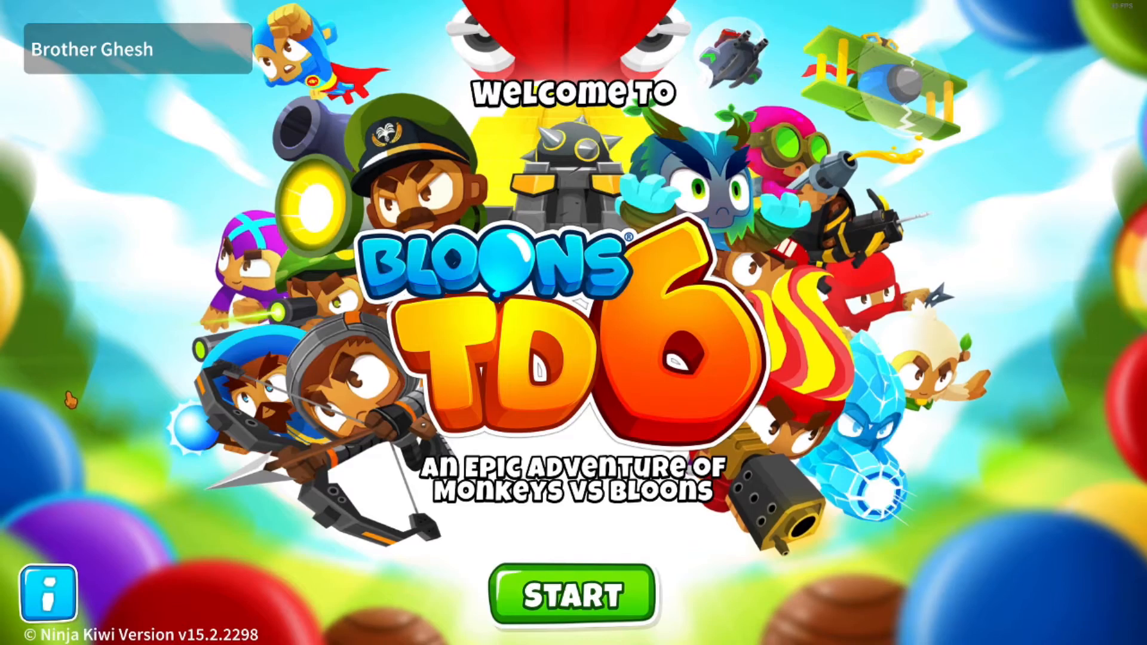
key(super)
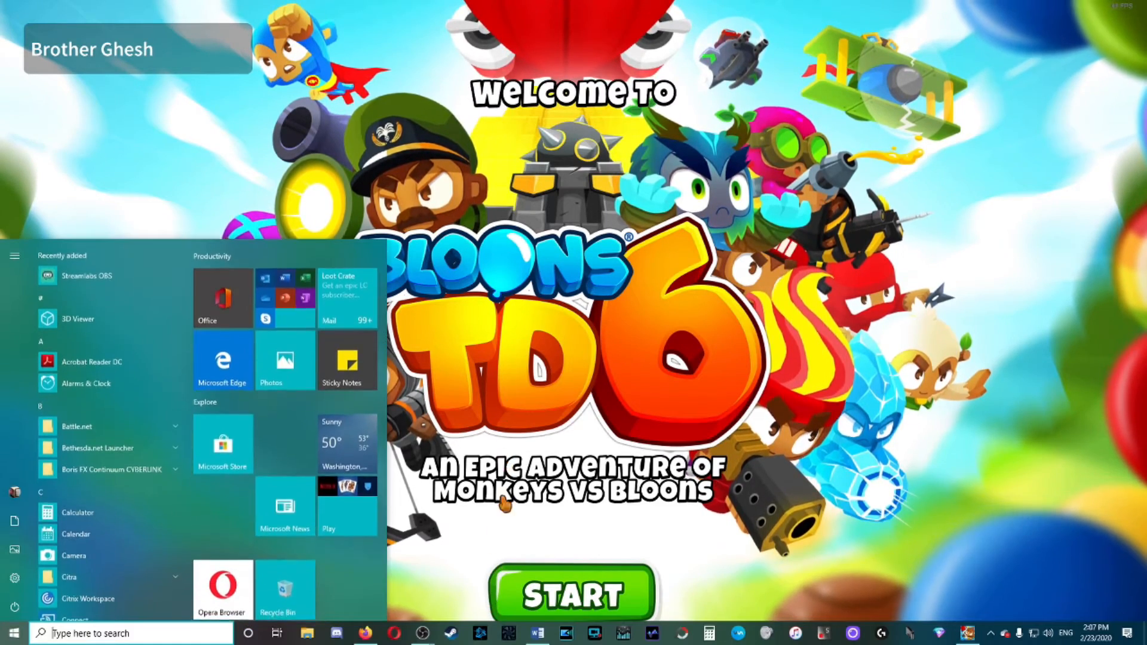
click(421, 634)
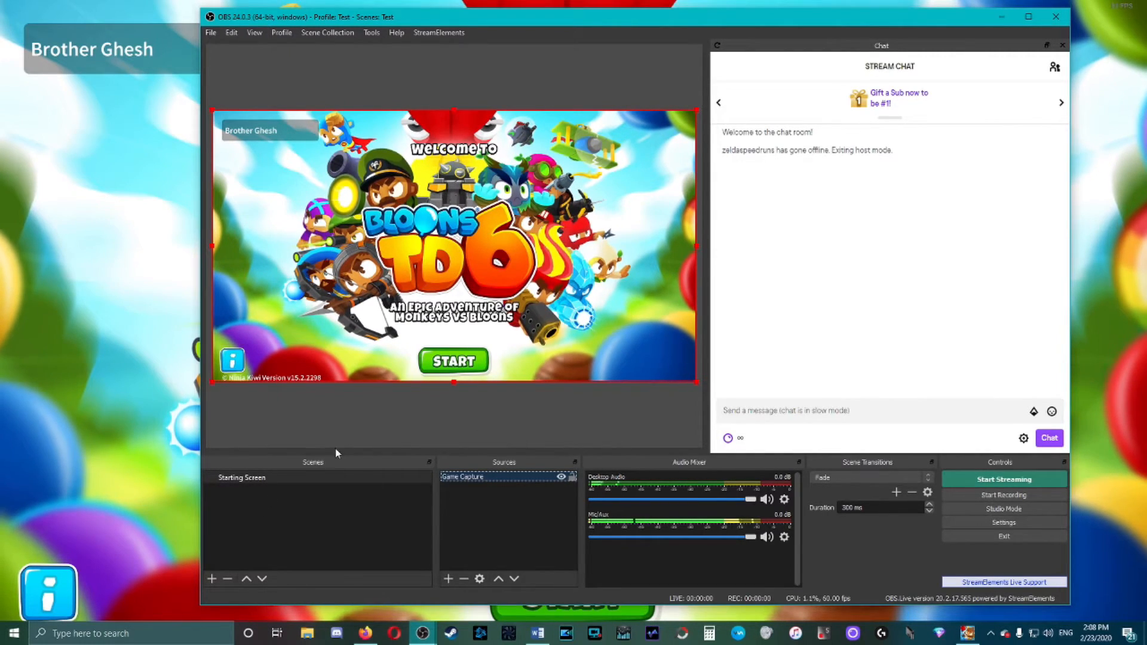
Step: Close Bloons TD 6 and remove the Game Capture source from the Starting Screen scene
right_click(967, 633)
click(954, 603)
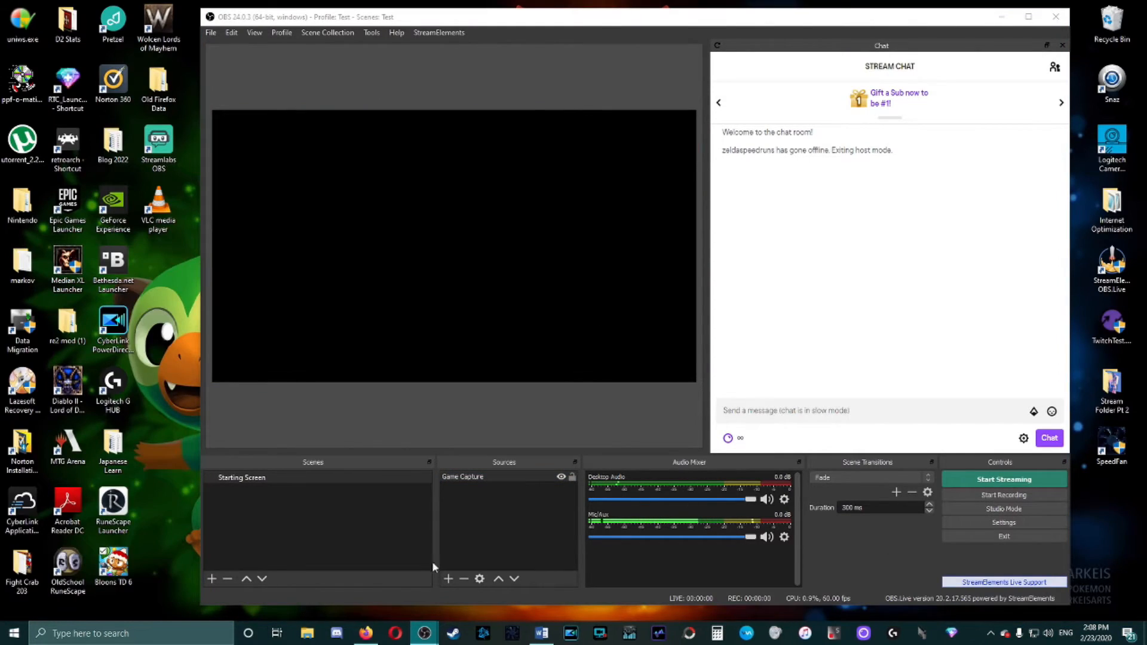
click(462, 481)
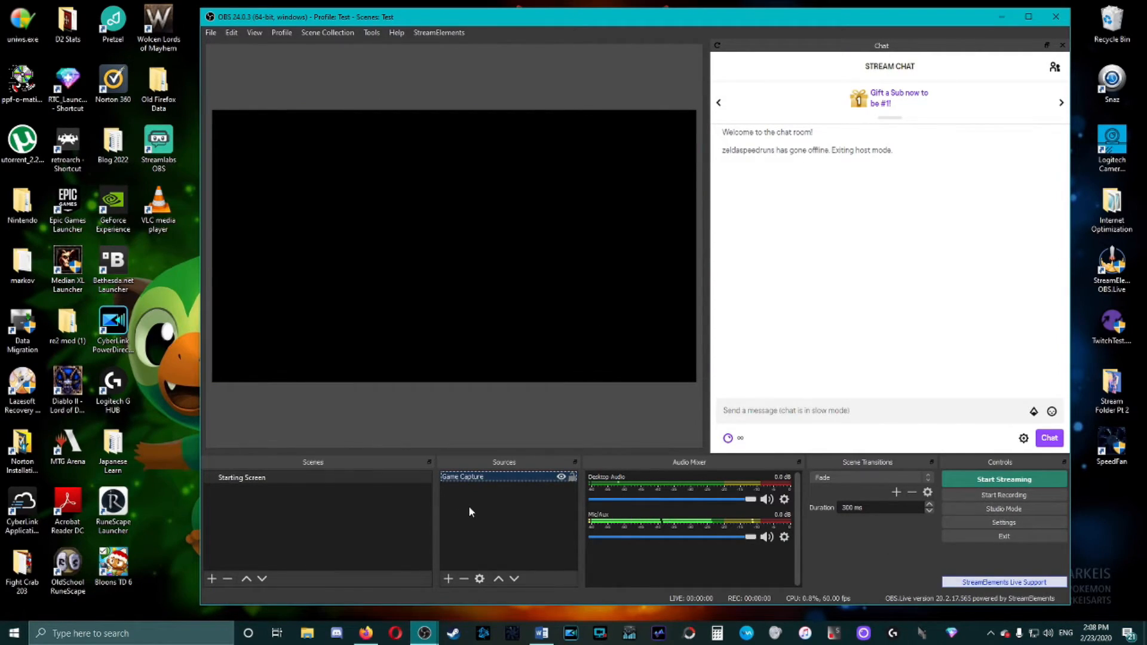
click(464, 579)
click(664, 331)
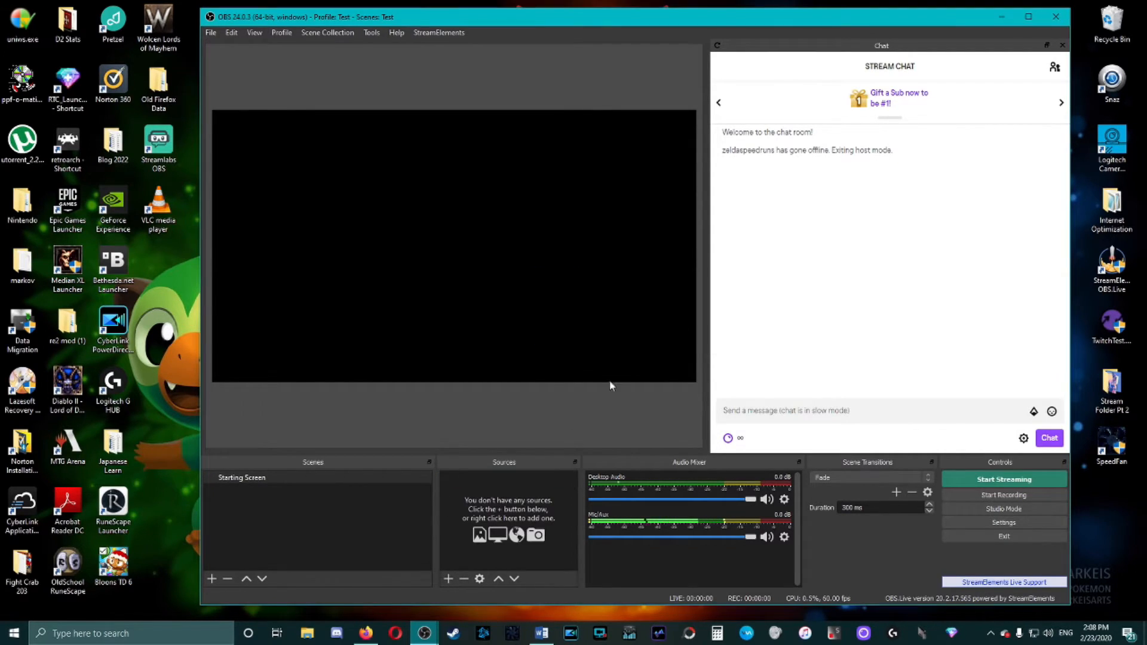
Step: Add a new Window Capture source under its default name and dismiss its properties without changes
click(448, 579)
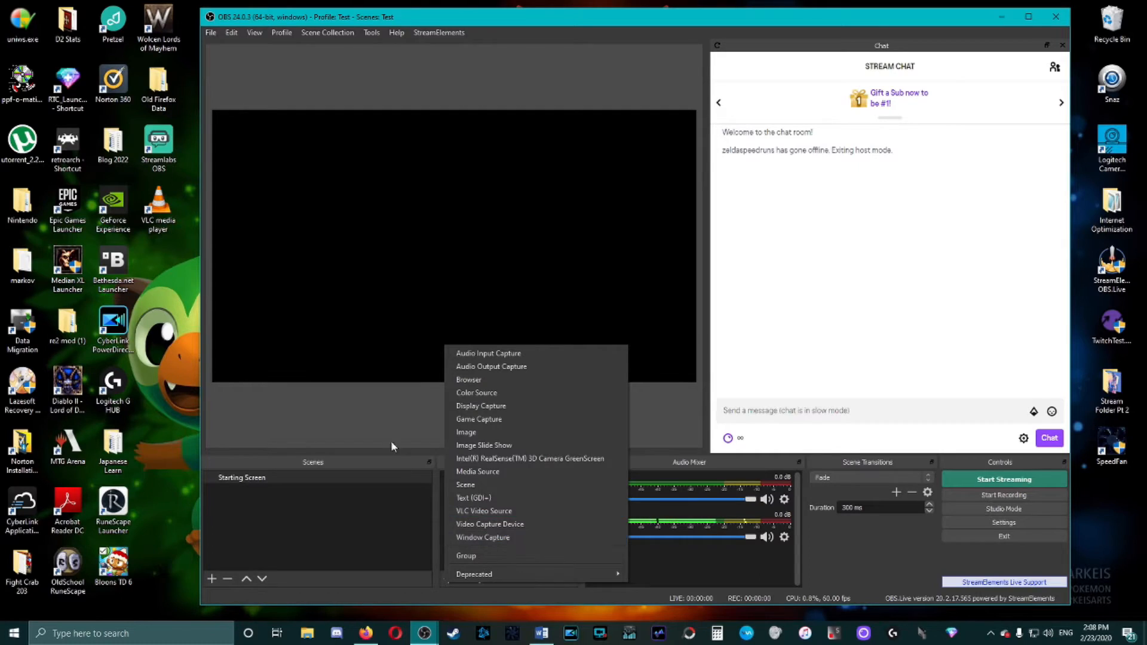
click(383, 427)
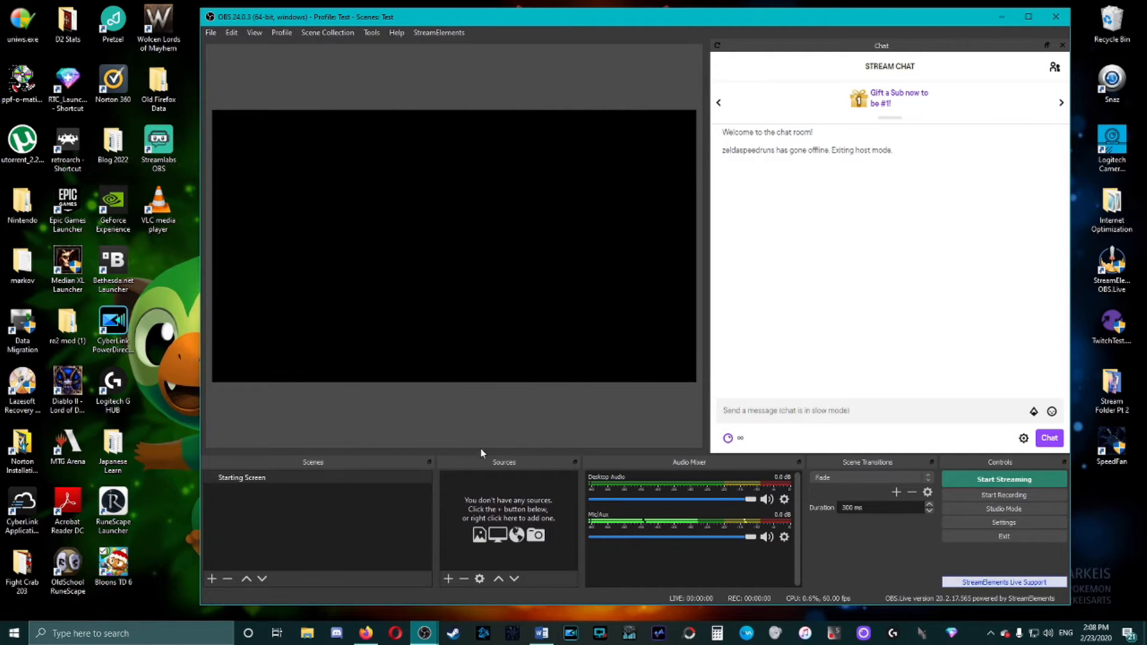
click(448, 580)
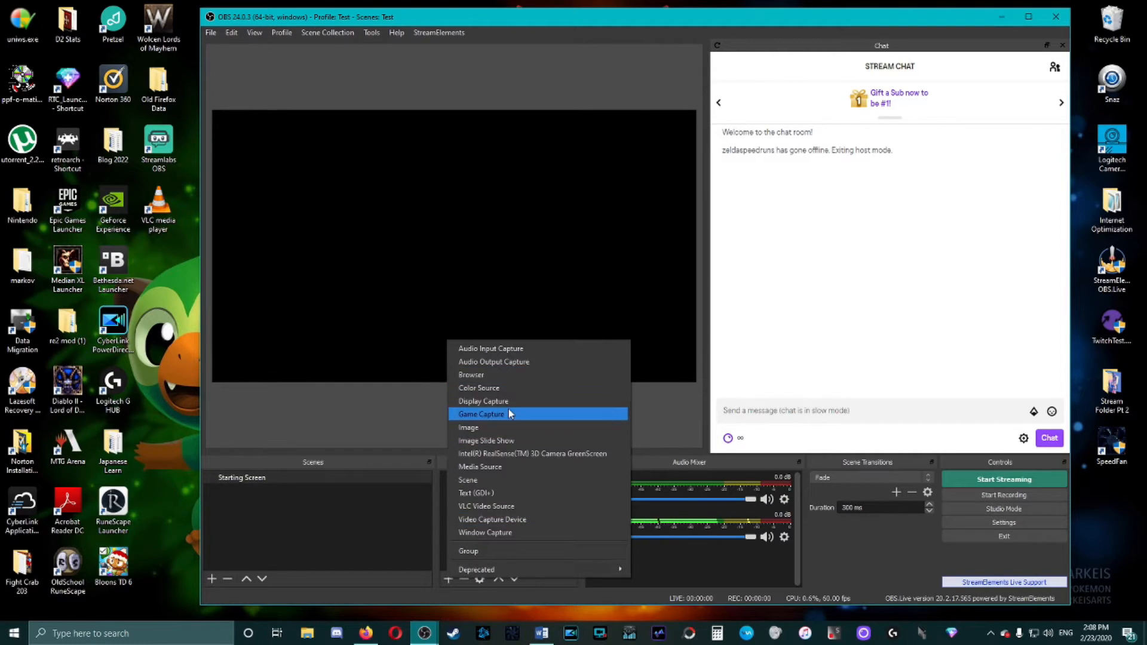
click(479, 533)
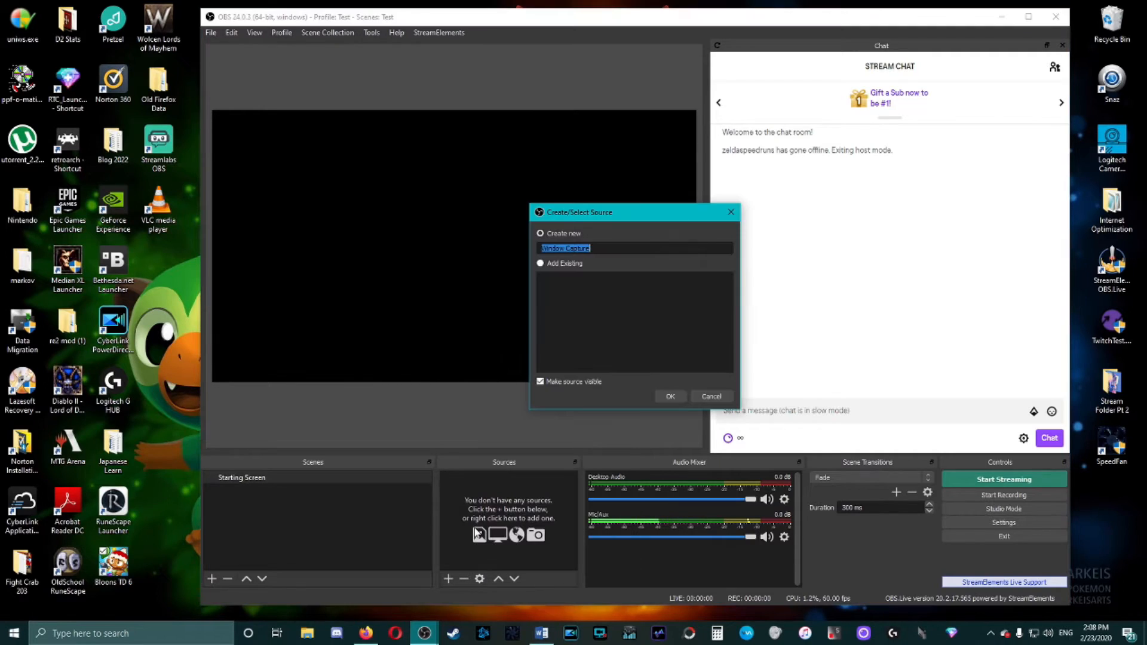
click(668, 396)
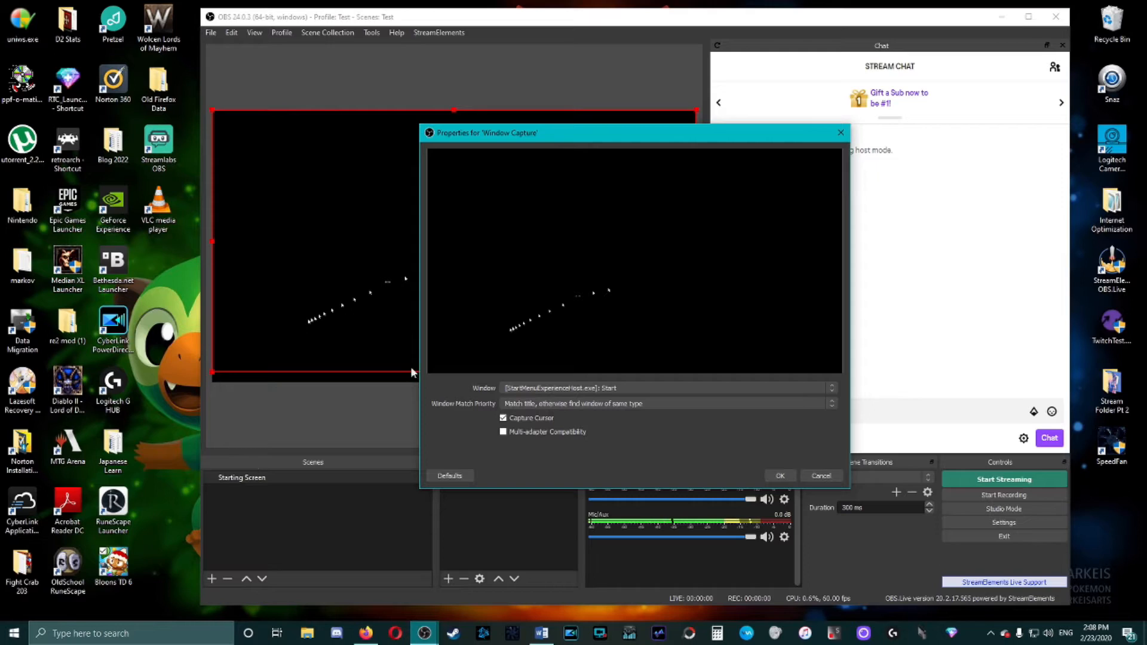
click(814, 477)
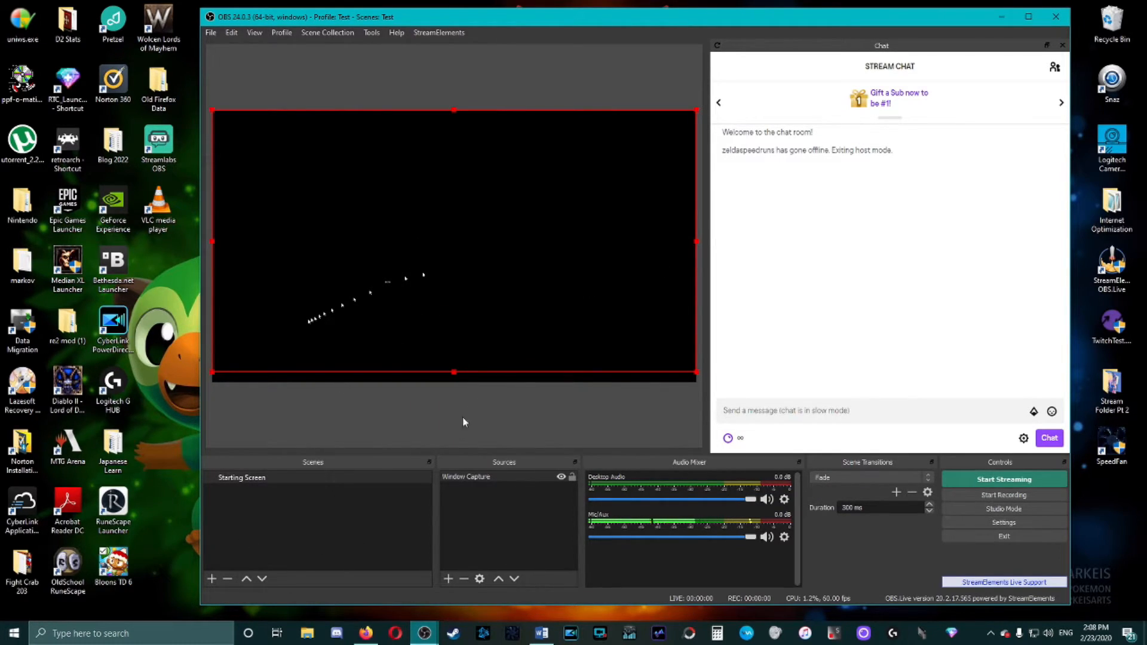
Step: Launch Old School RuneScape from the desktop and switch between its window and OBS
double_click(113, 513)
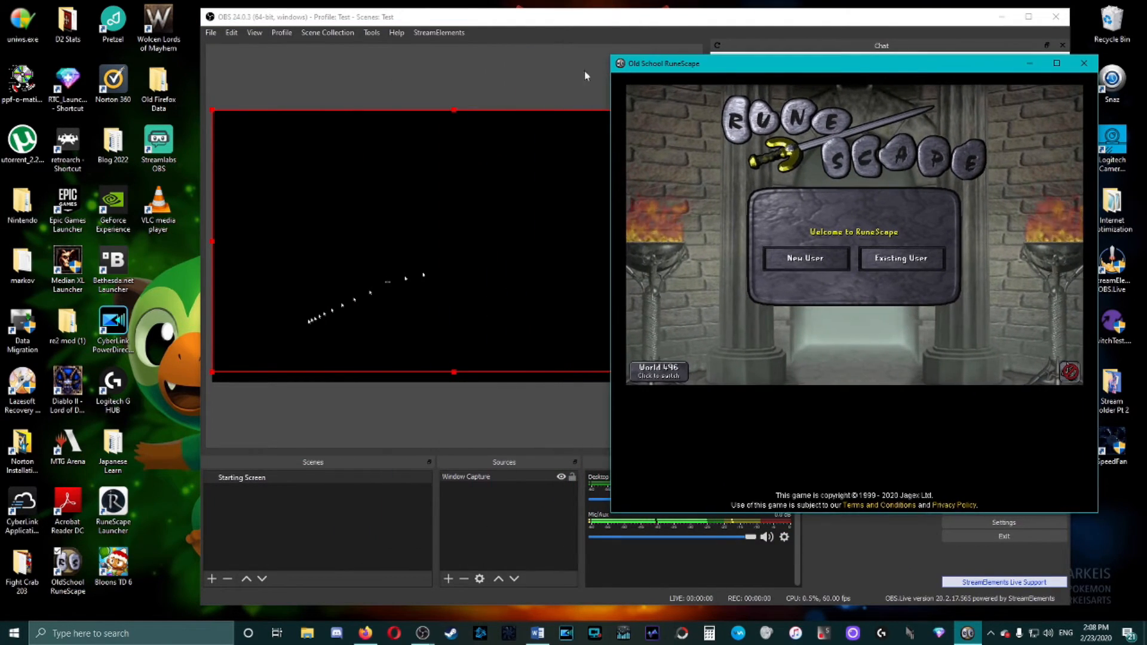
click(539, 85)
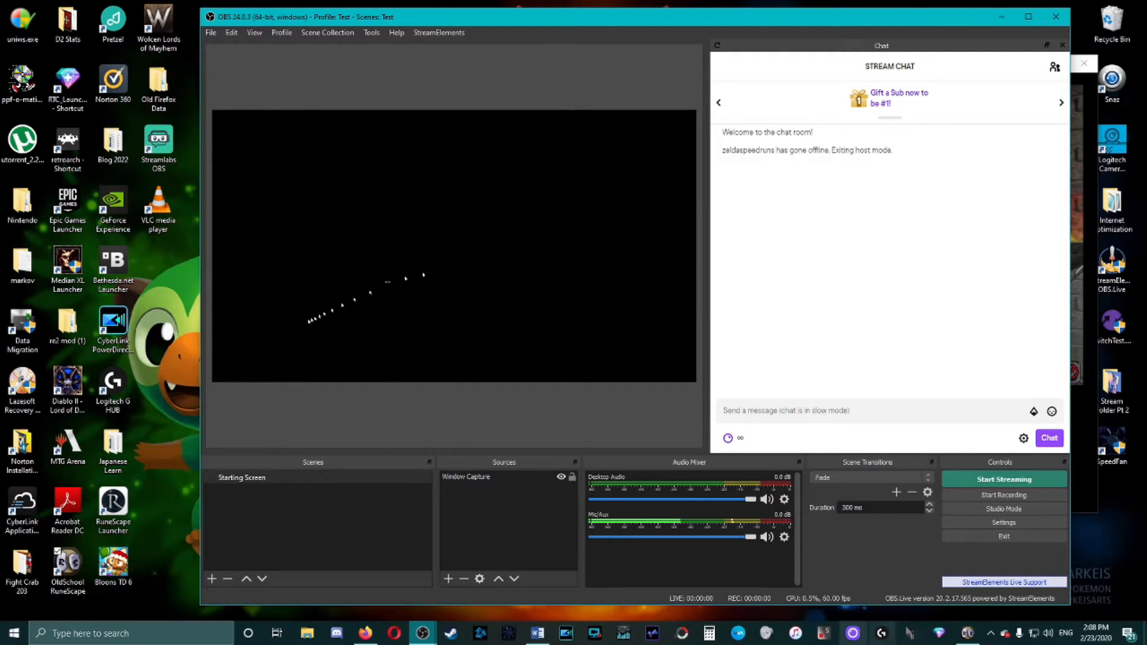
click(968, 634)
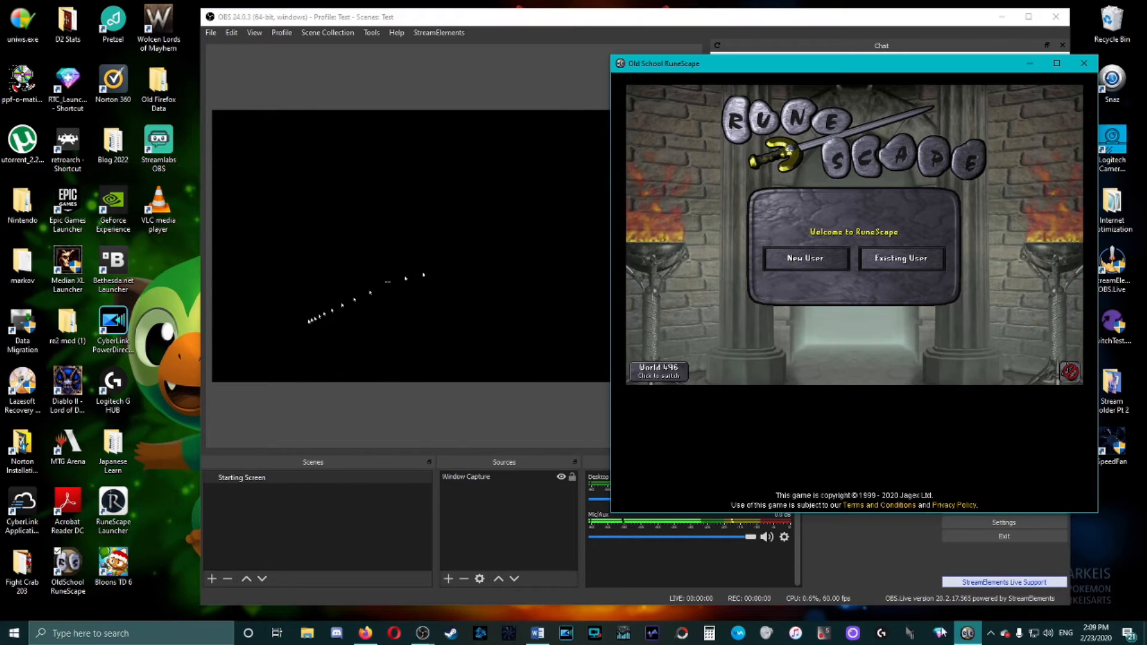
Step: Set the Window Capture source to the Old School RuneScape window and confirm its properties
click(472, 475)
right_click(482, 476)
click(508, 470)
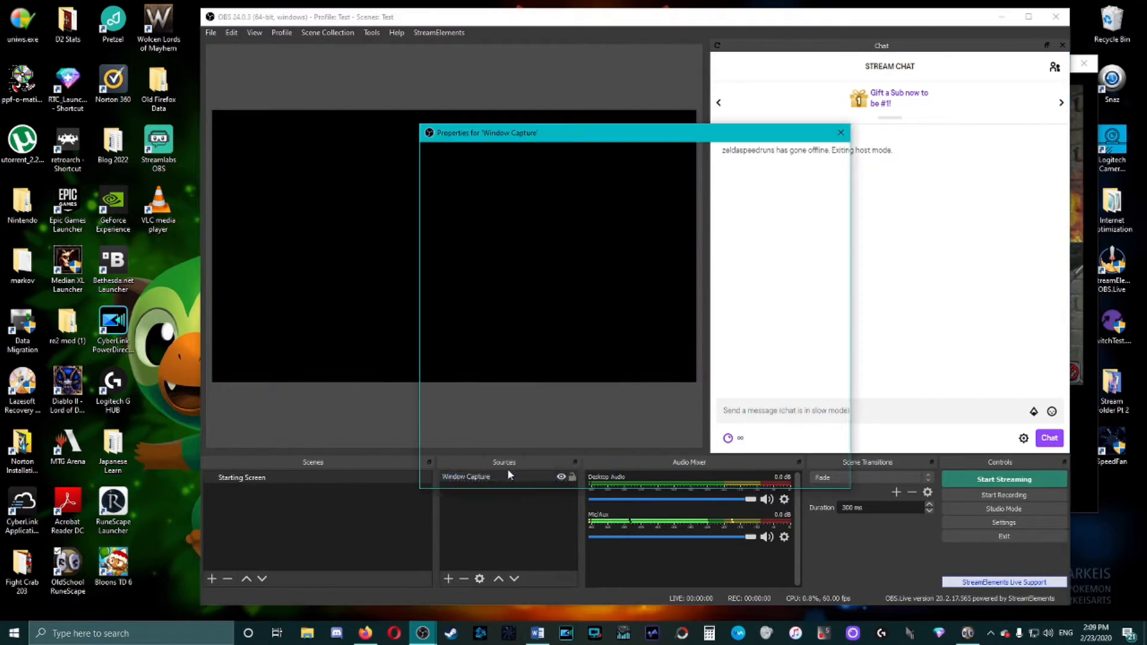
click(544, 389)
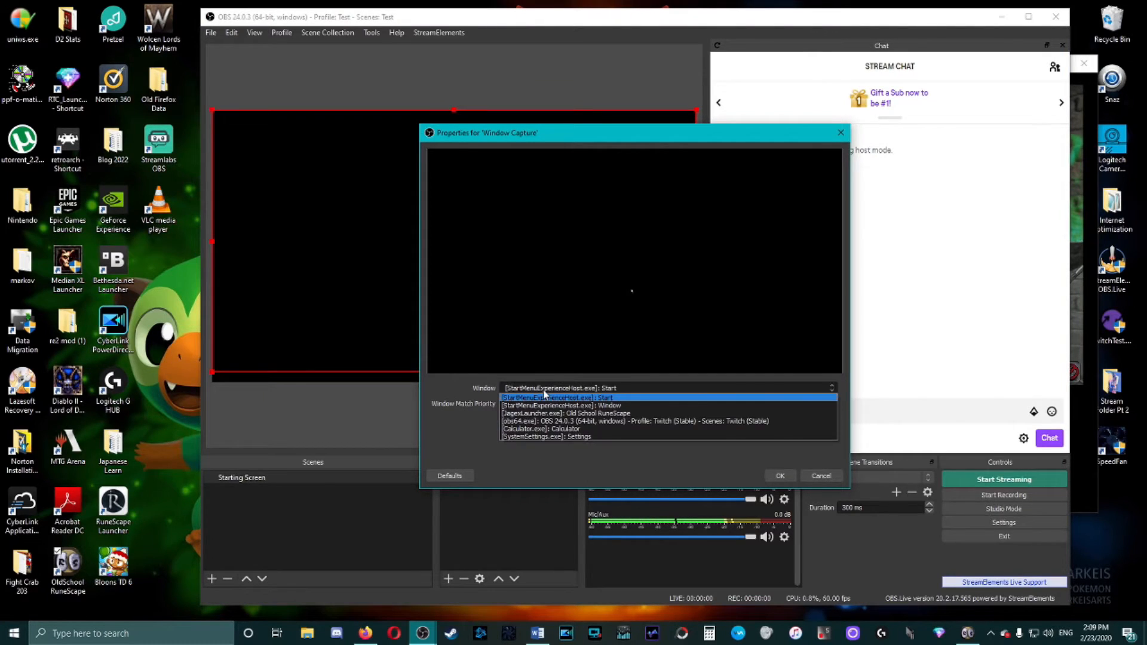
click(571, 413)
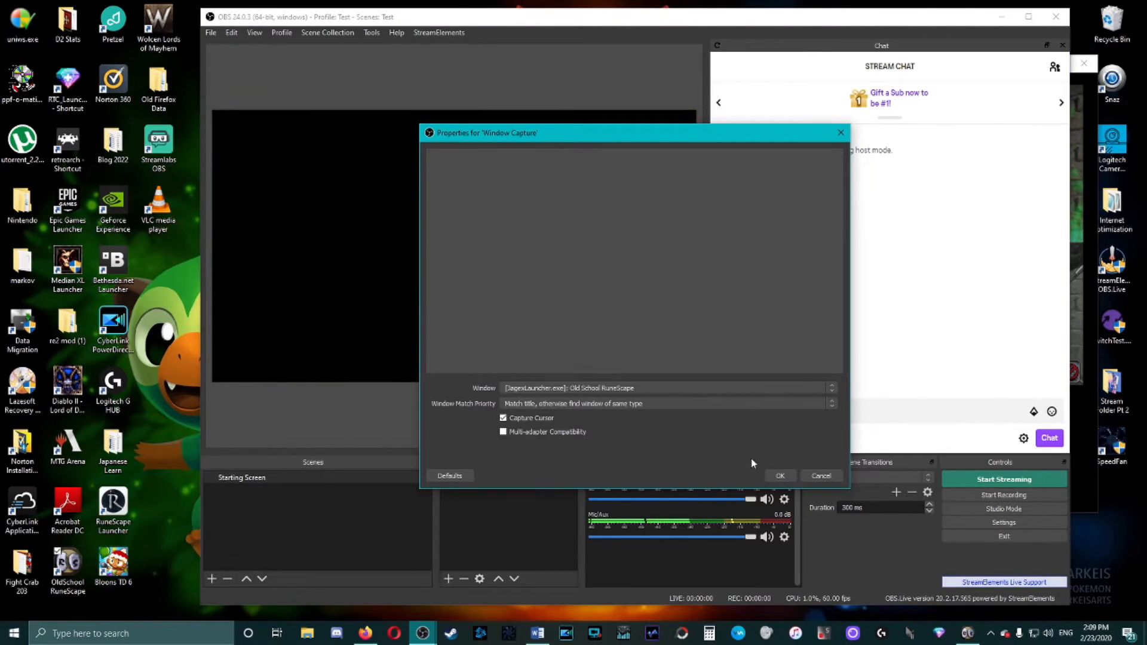
click(780, 475)
Step: Enlarge the captured RuneScape window in the preview and center its game area horizontally on the canvas
drag(321, 217, 434, 245)
drag(533, 323, 702, 464)
drag(588, 315, 543, 302)
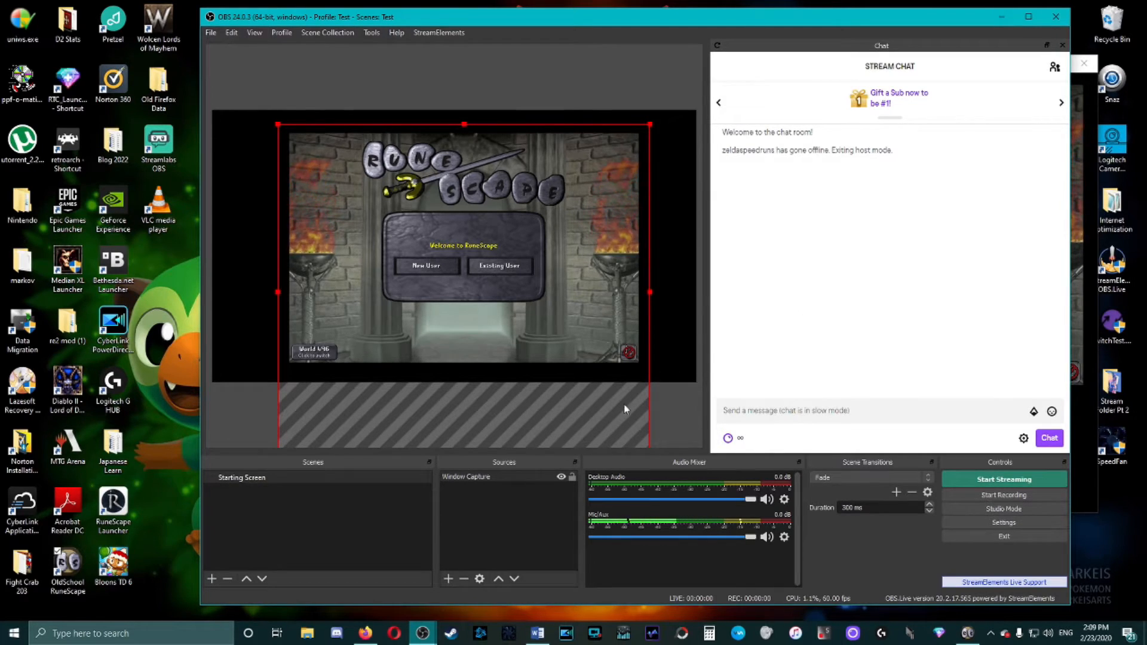
mouse_move(501, 325)
mouse_down()
mouse_move(482, 311)
mouse_move(498, 339)
mouse_move(506, 332)
mouse_up()
Step: Toggle Multi-adapter Compatibility in the Window Capture properties and confirm
click(1077, 113)
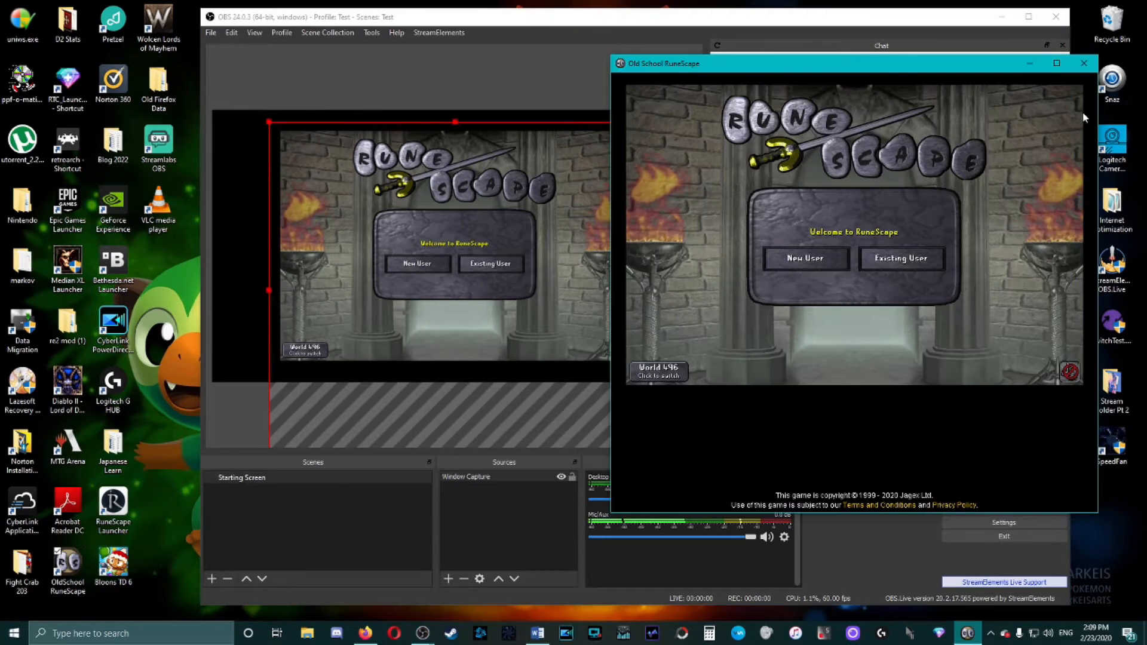
right_click(523, 472)
click(542, 468)
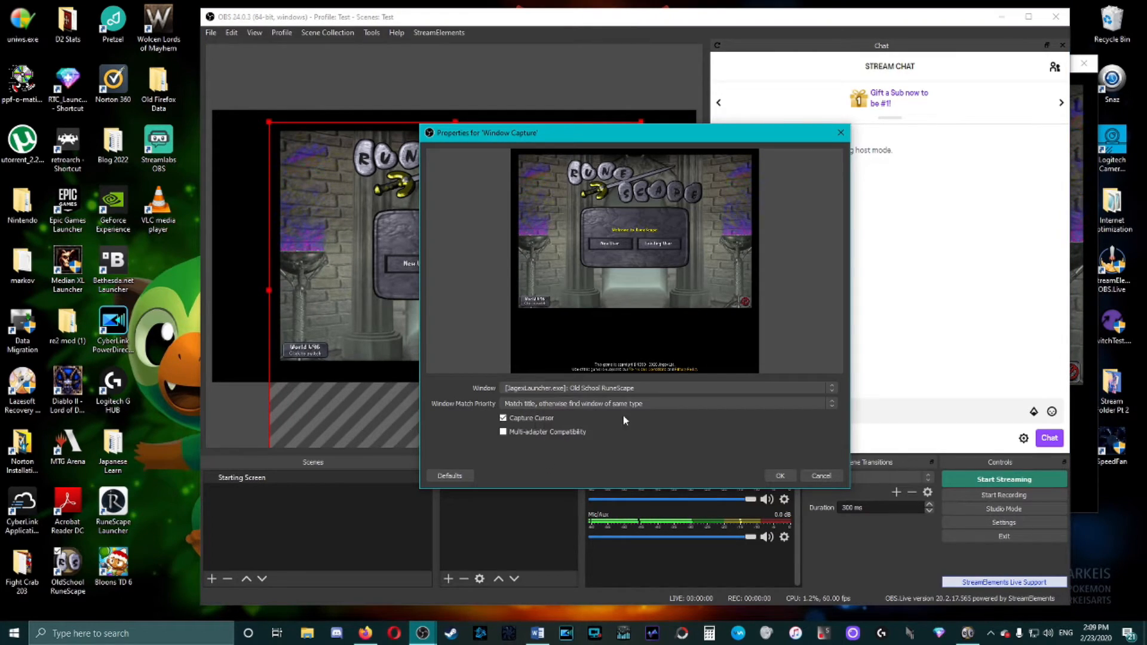
click(504, 432)
click(779, 476)
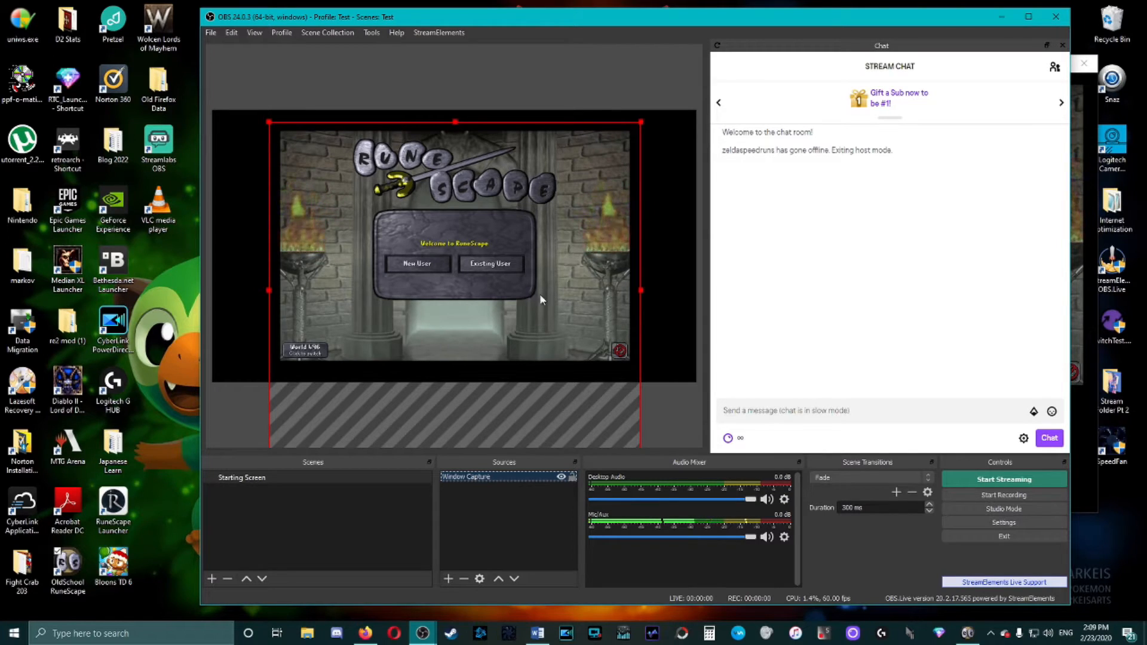
Step: Close Old School RuneScape and remove the Window Capture source from the scene
click(1094, 477)
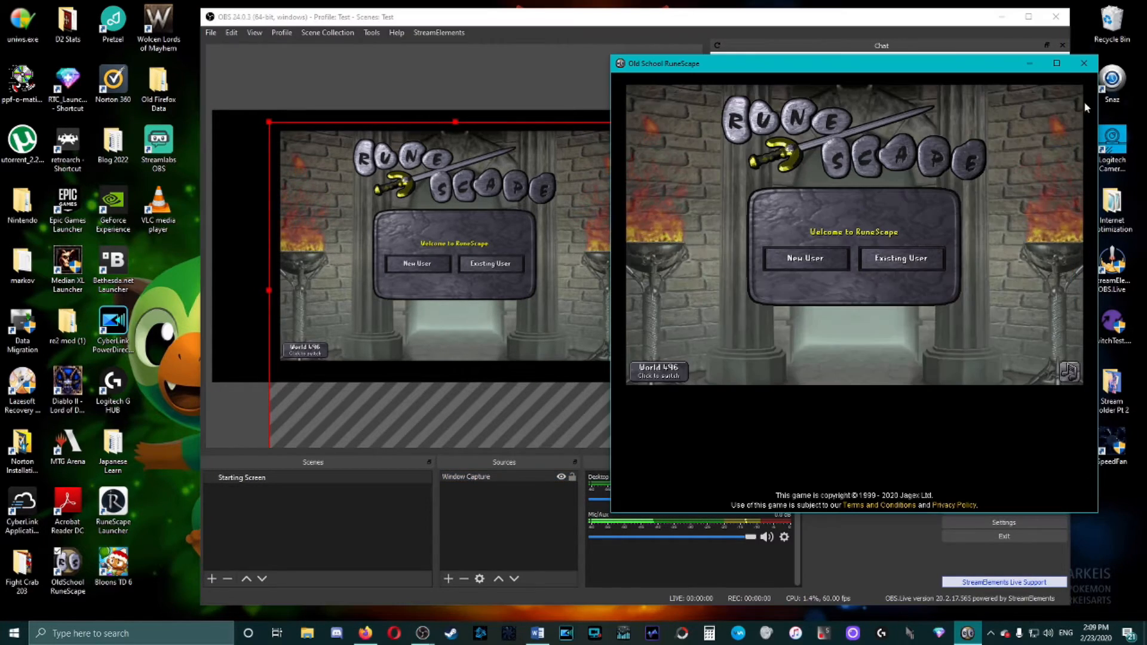
click(1084, 63)
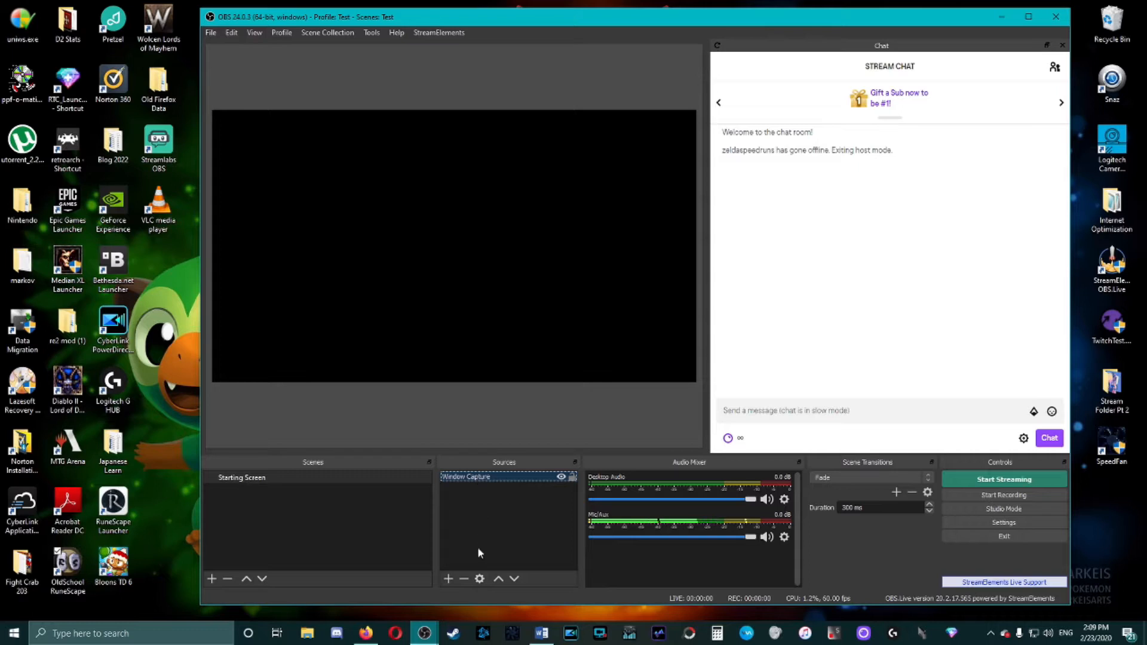
click(468, 579)
click(682, 327)
click(448, 578)
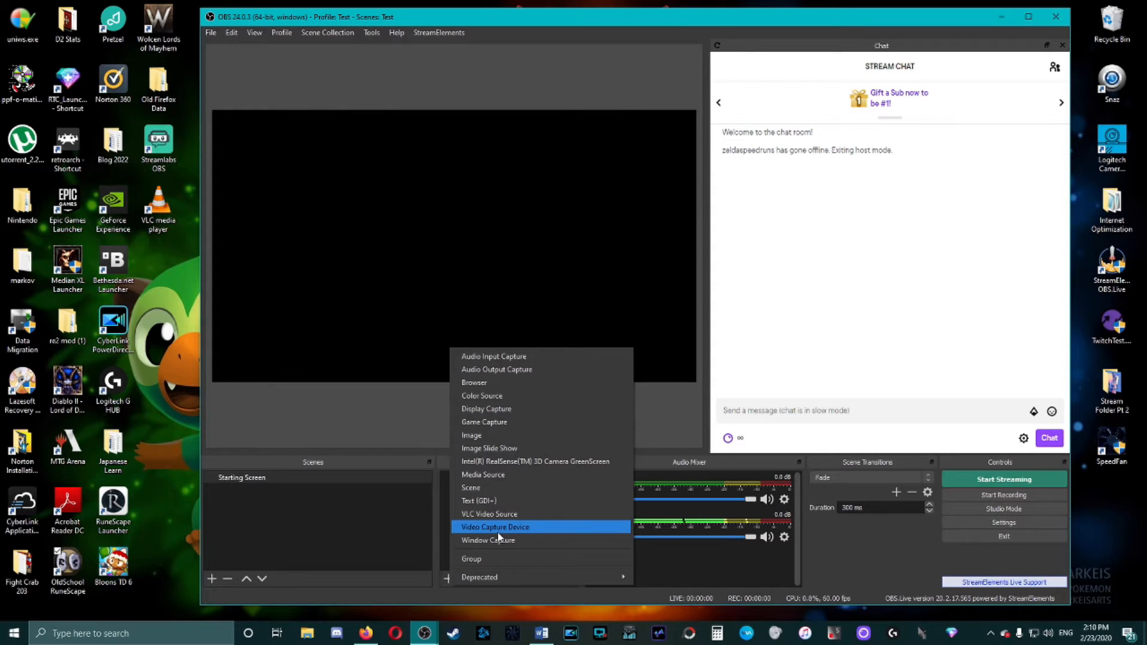
click(498, 528)
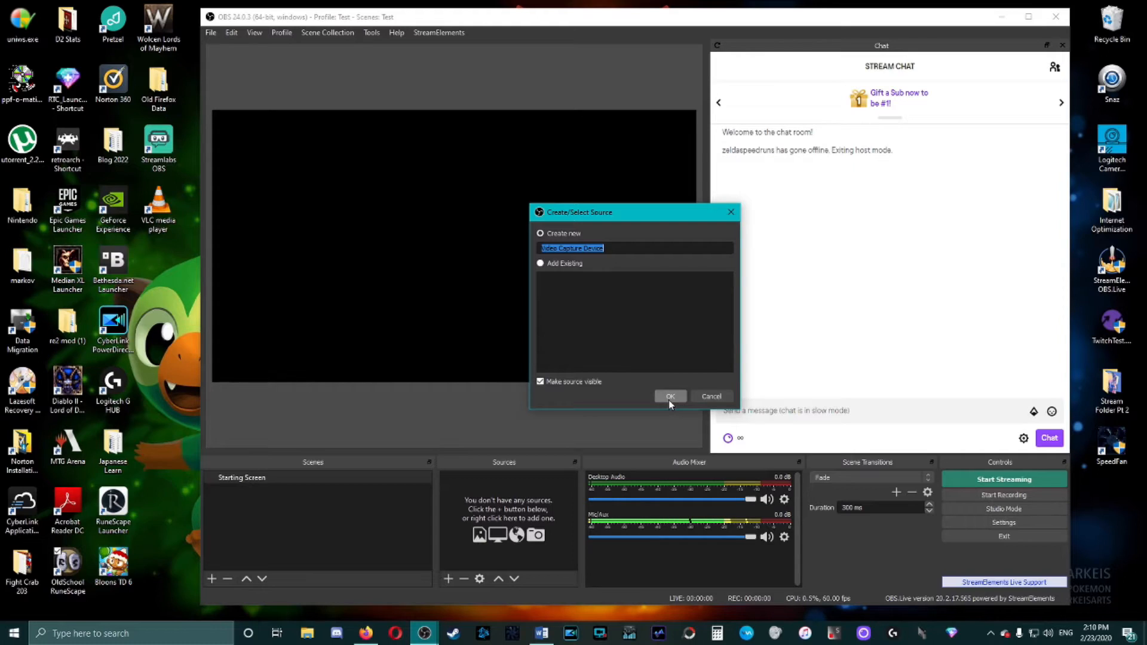
click(705, 398)
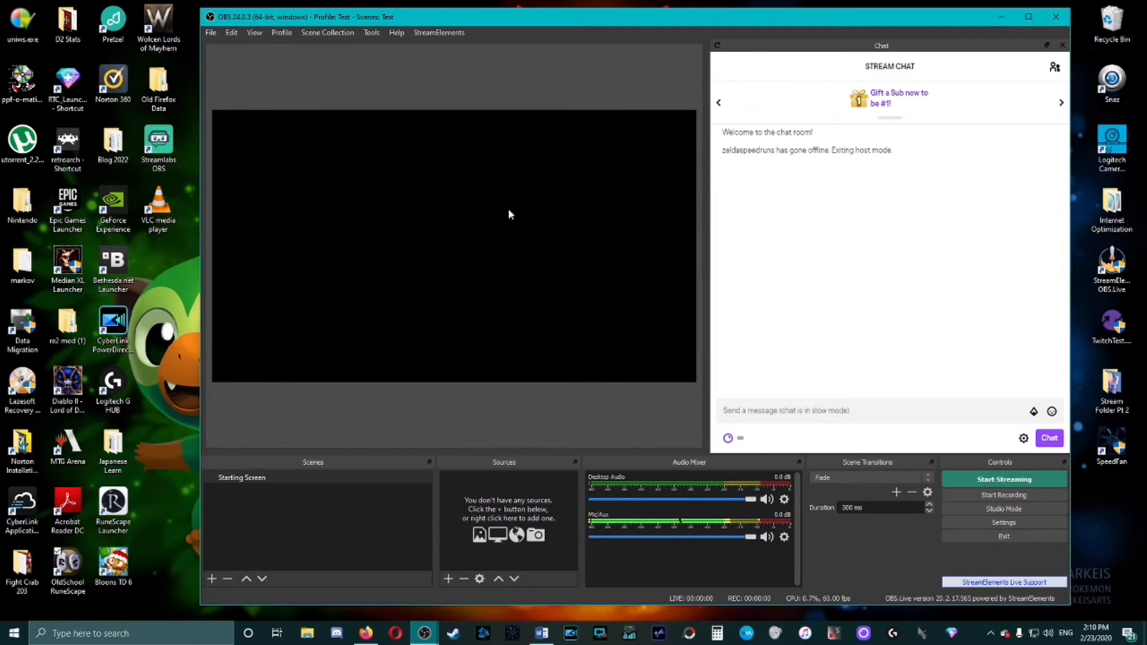
Step: Minimize the Test-profile OBS window and bring the OBS window with the Twitch (Stable) profile into view
click(1001, 16)
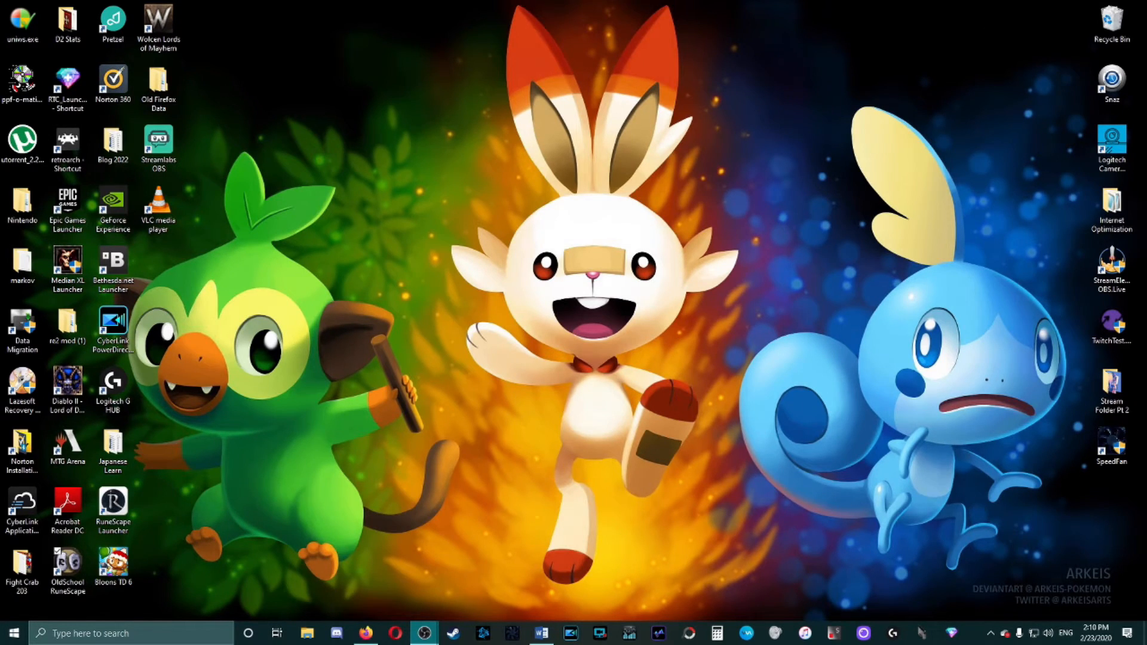
drag(0, 49, 530, 21)
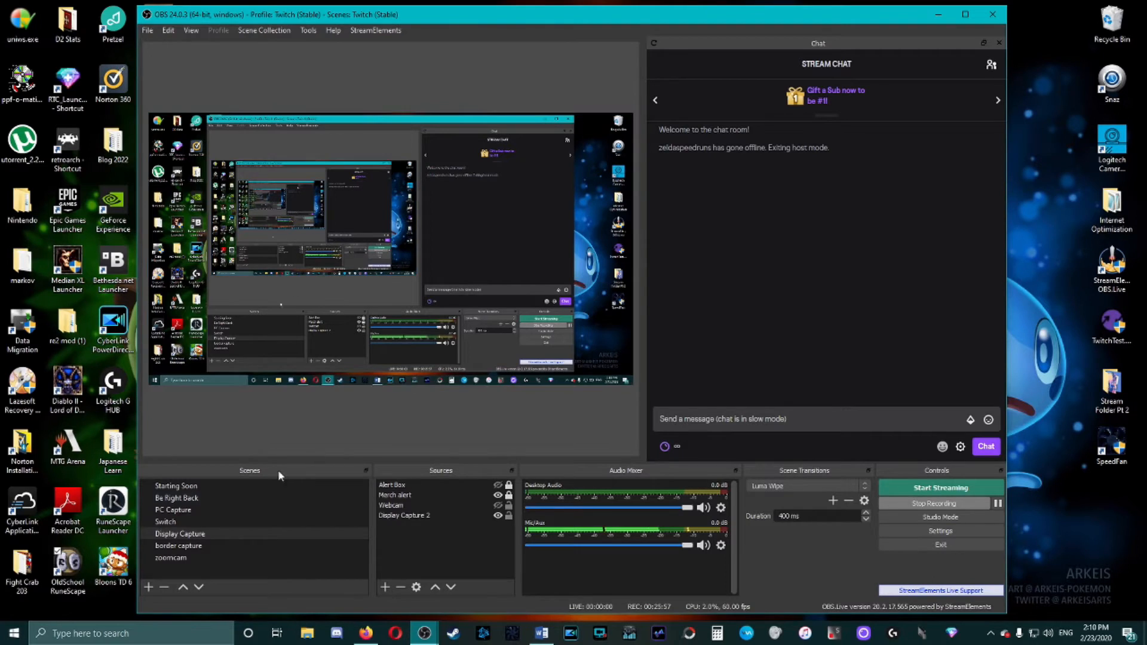
Step: Add a Display Capture source showing Display 1 to the Switch scene
click(165, 524)
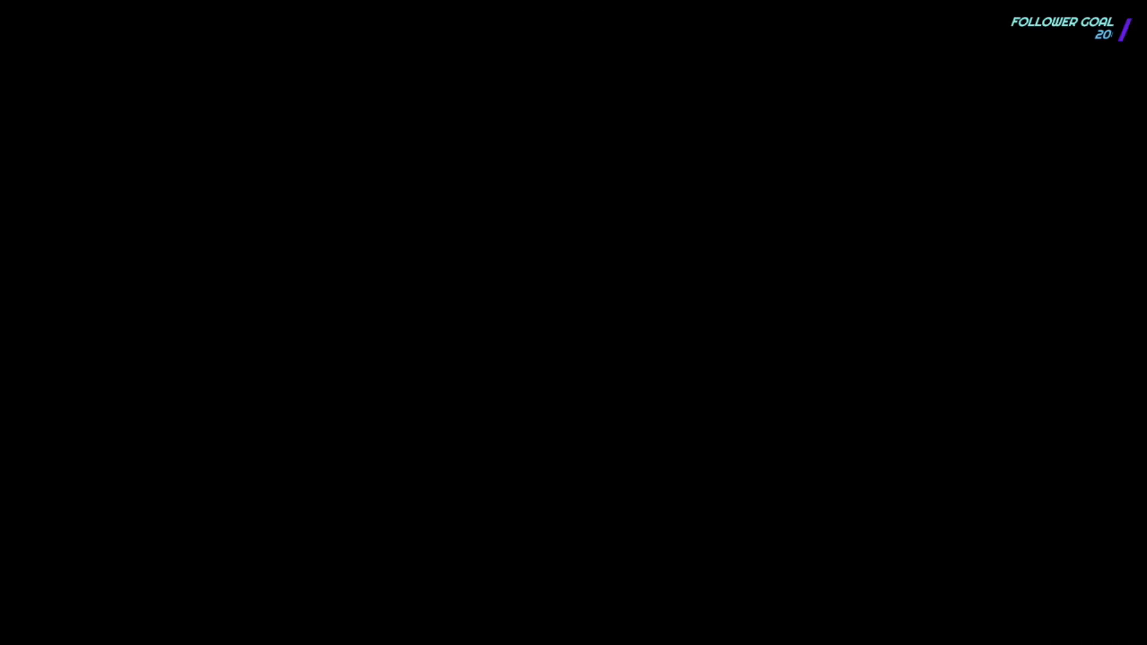
click(614, 401)
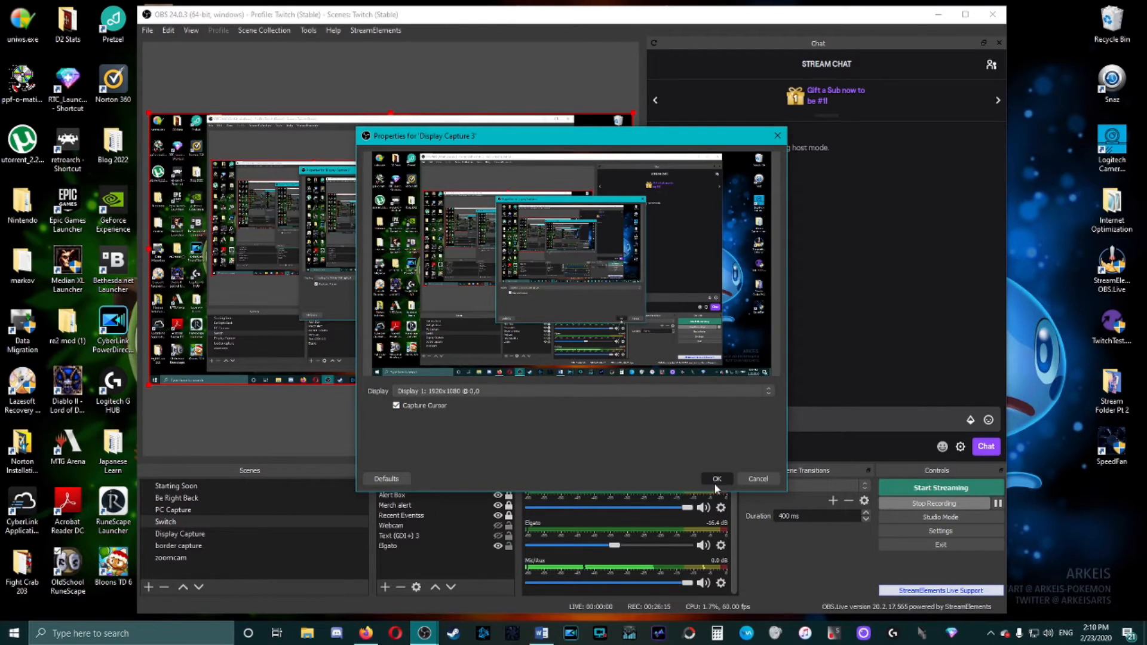
click(716, 481)
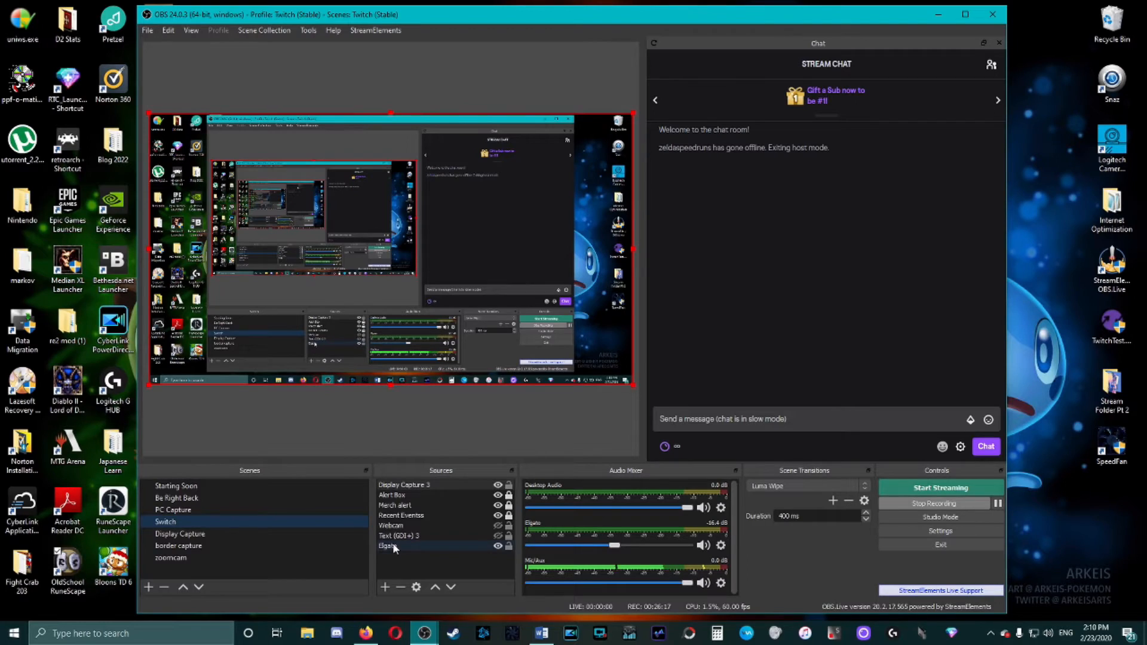
Step: Open the Elgato source's properties and select Game Capture HD60 S (Video) (#01) as its device
click(386, 588)
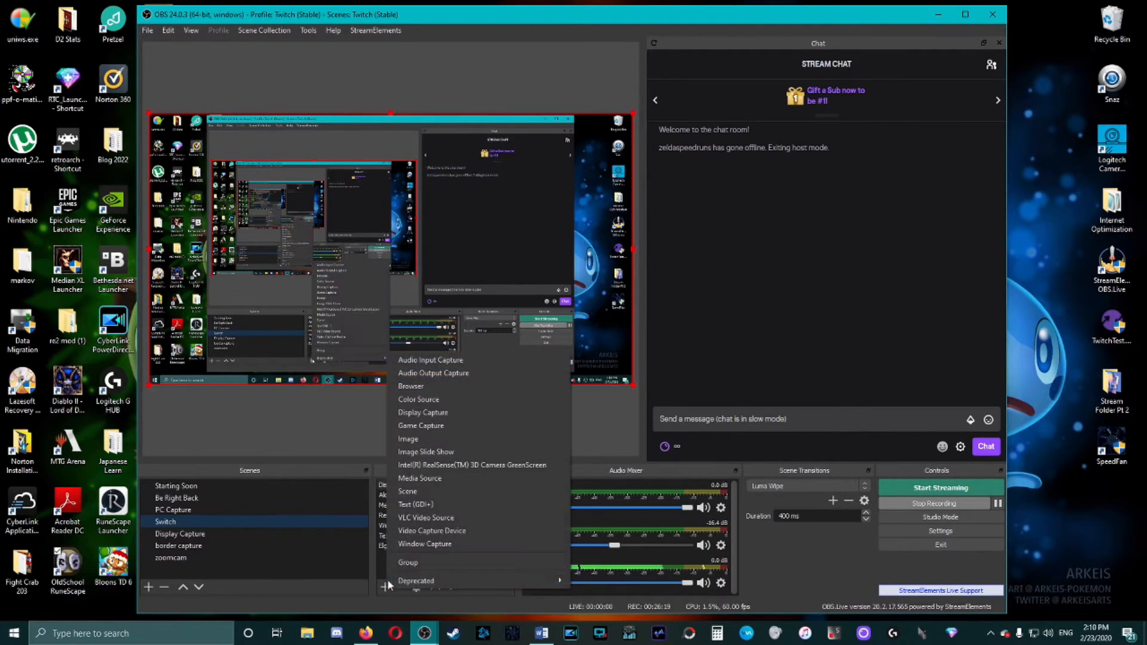
click(314, 435)
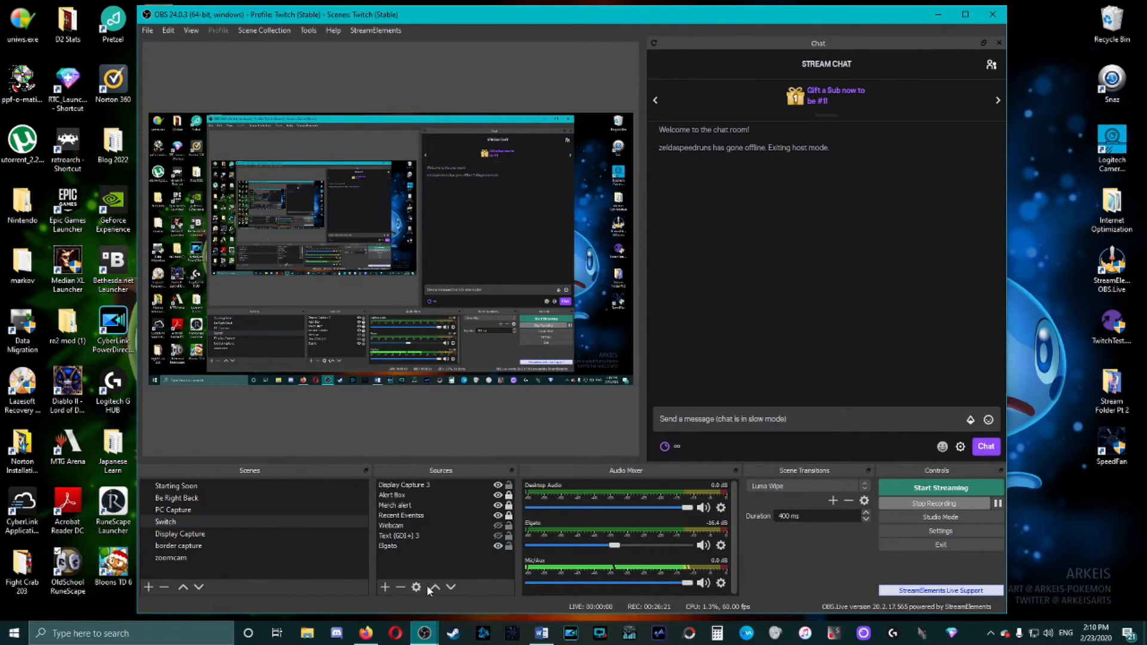
click(396, 546)
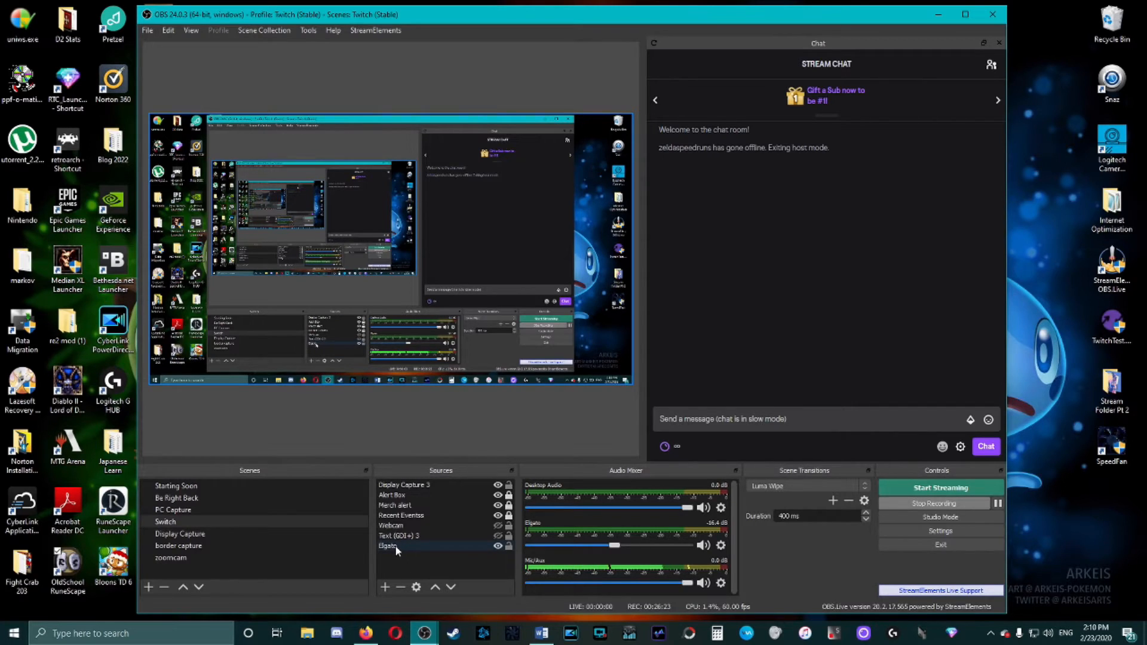
right_click(397, 549)
click(419, 541)
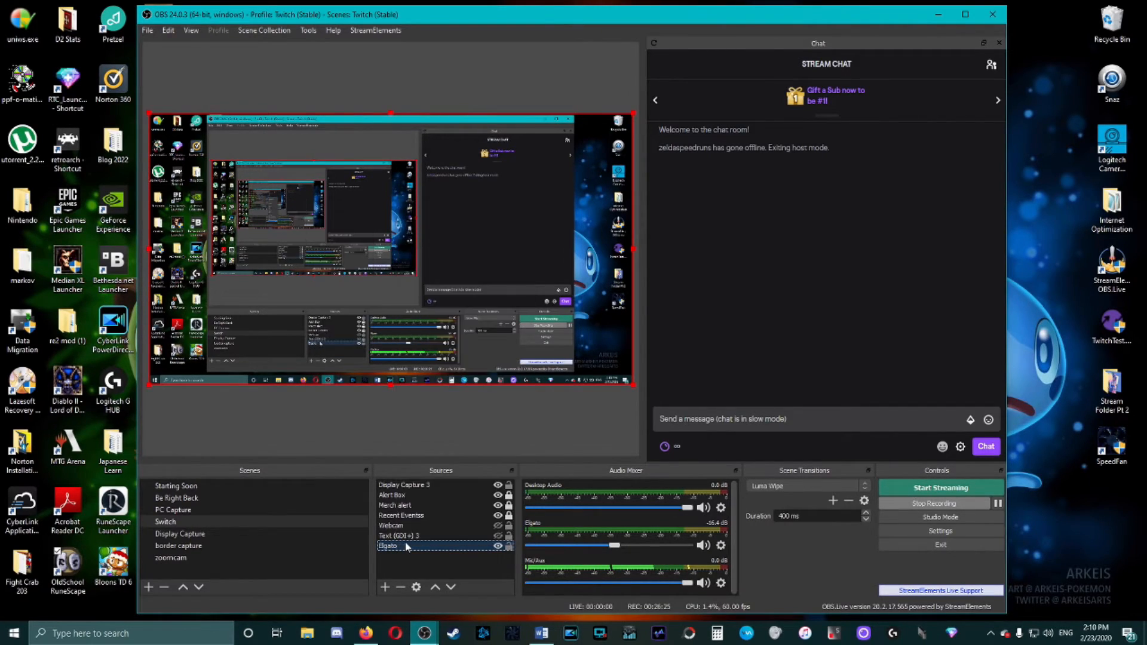
scroll(631, 392, down, 3)
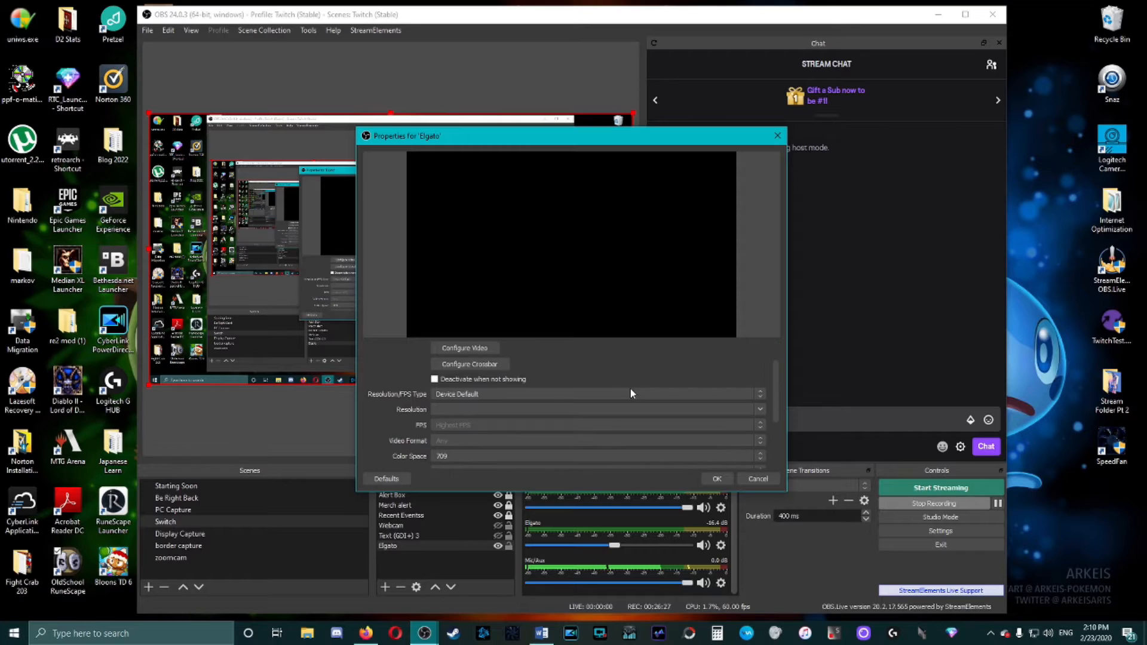
scroll(633, 393, up, 2)
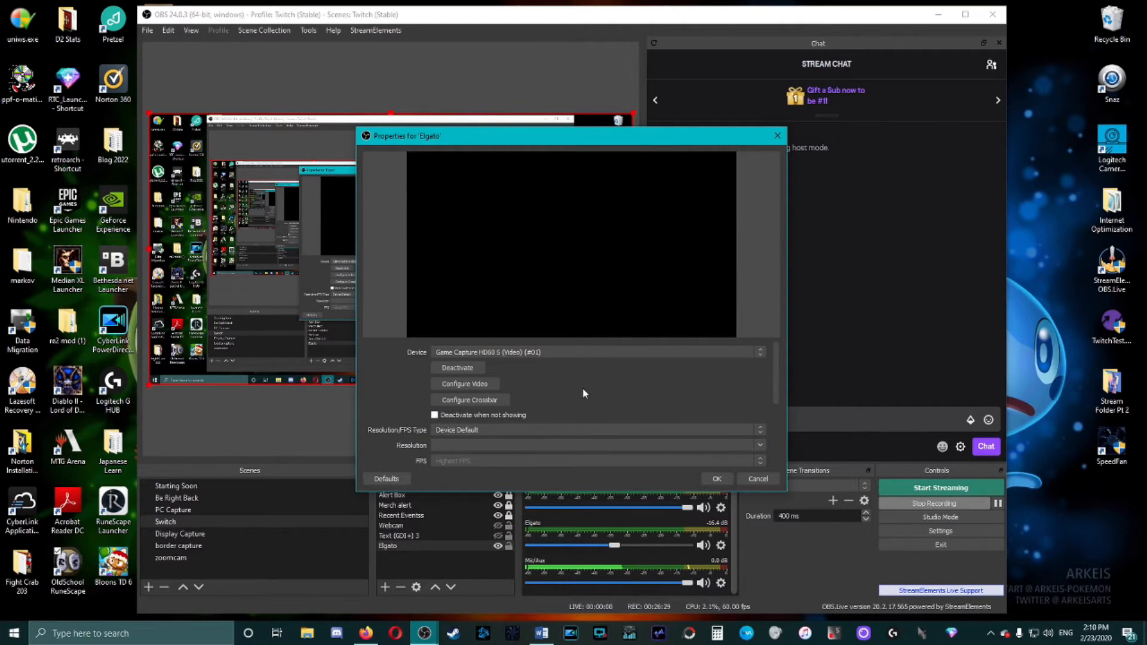
click(536, 351)
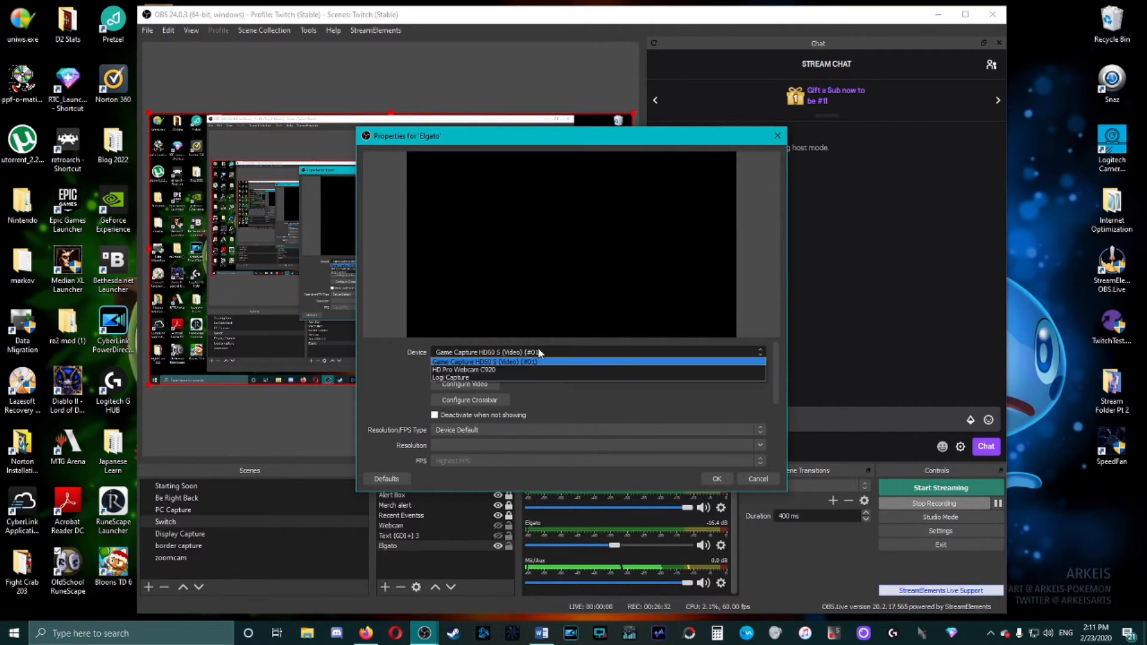
click(491, 363)
Step: Examine the Elgato video configuration's Custom Properties, Video Decoder and Video Proc Amp settings, then close it without changes
click(464, 383)
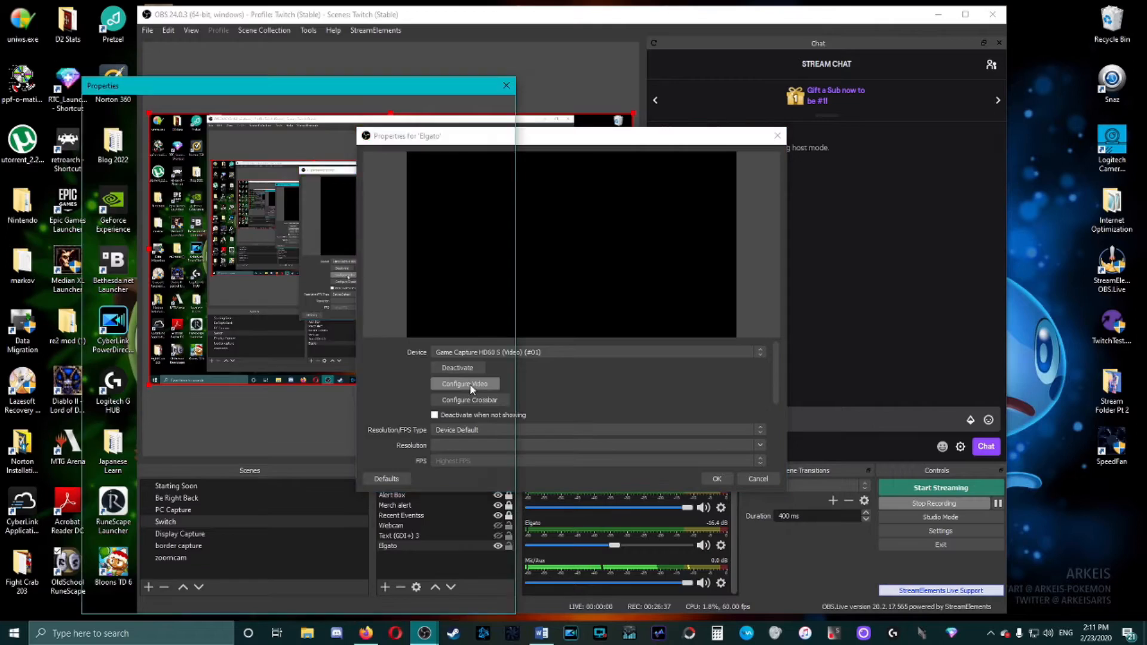
drag(319, 94, 515, 91)
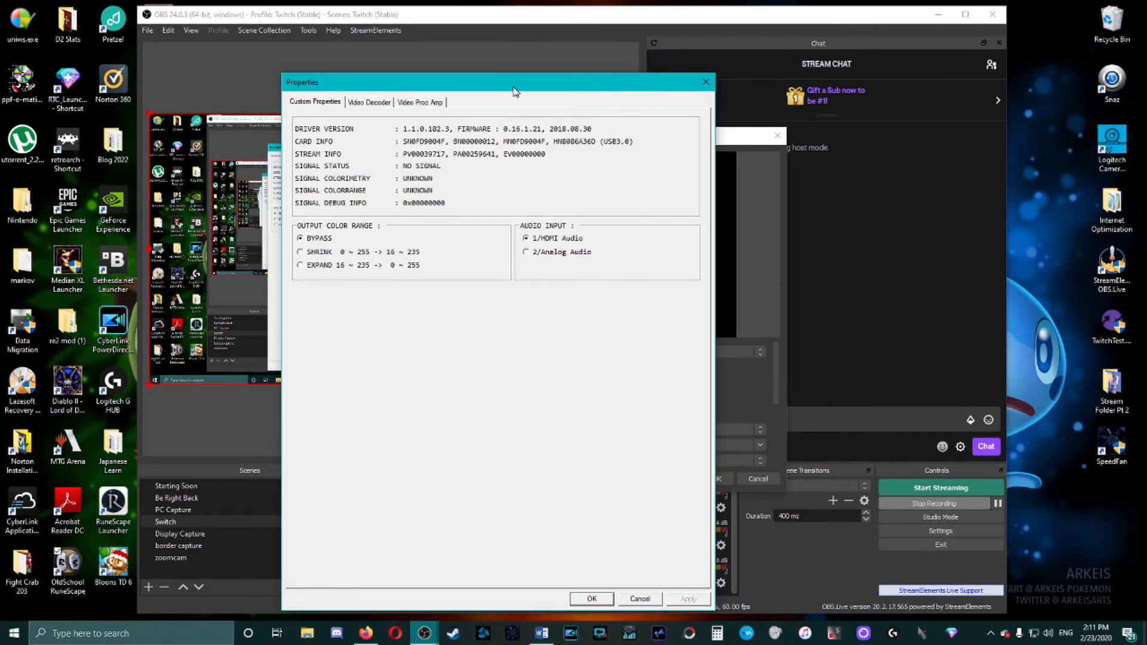
click(371, 102)
click(473, 122)
click(418, 125)
click(420, 102)
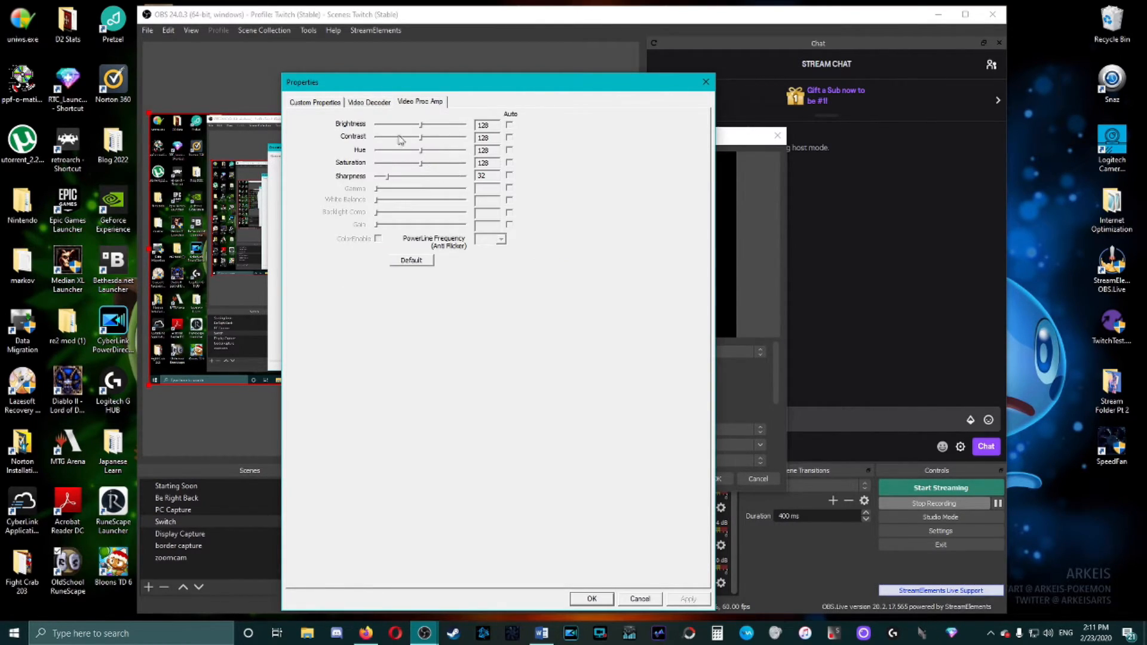
click(327, 103)
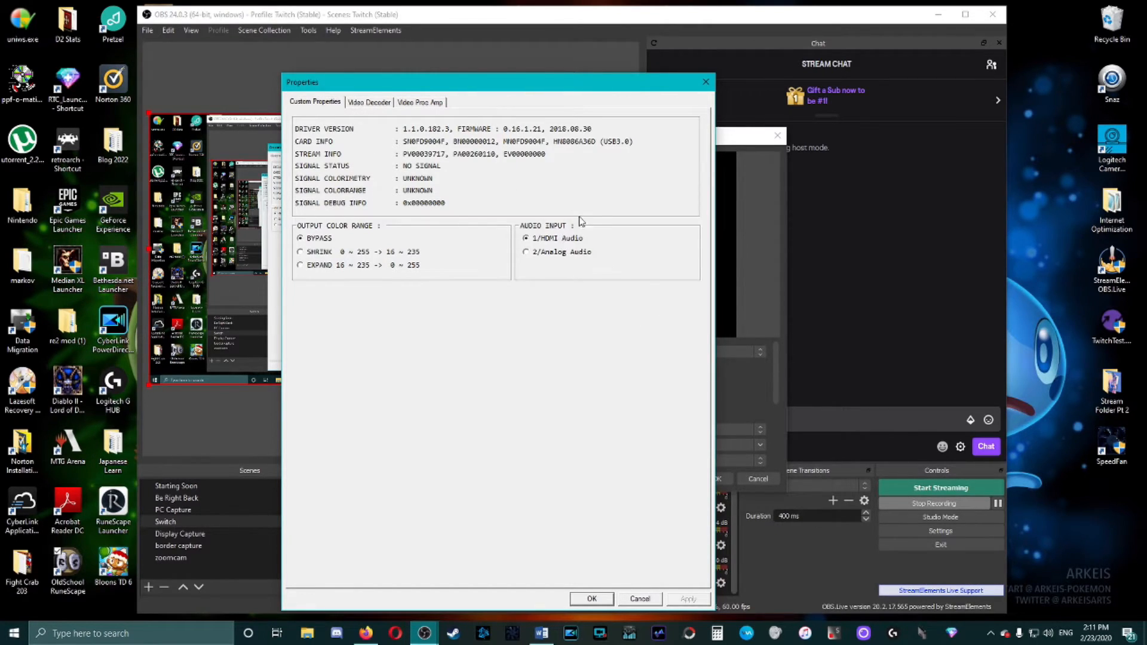
click(705, 81)
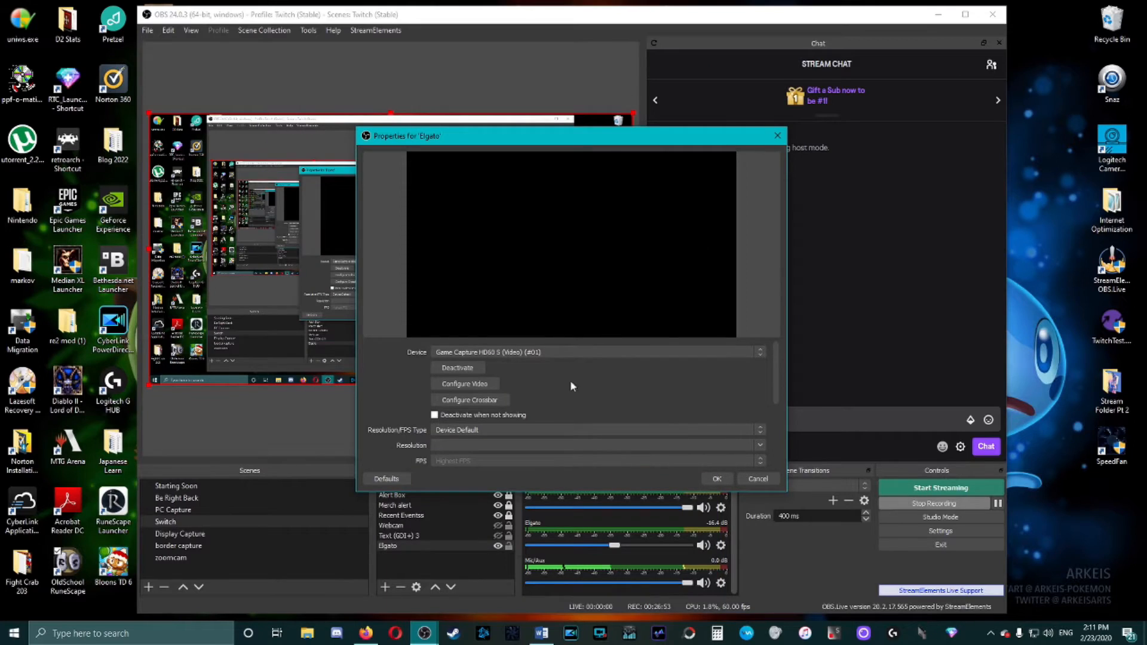
Step: Review the Elgato source's buffering, audio output mode and custom audio device settings, and close its properties
drag(777, 383, 778, 410)
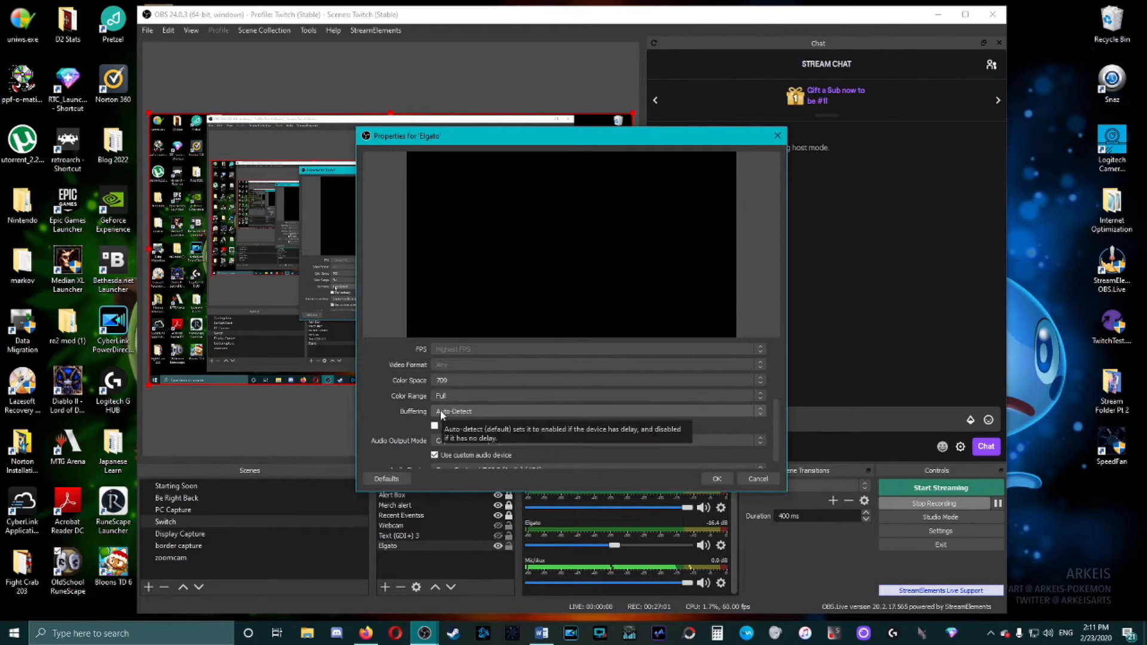
mouse_move(440, 411)
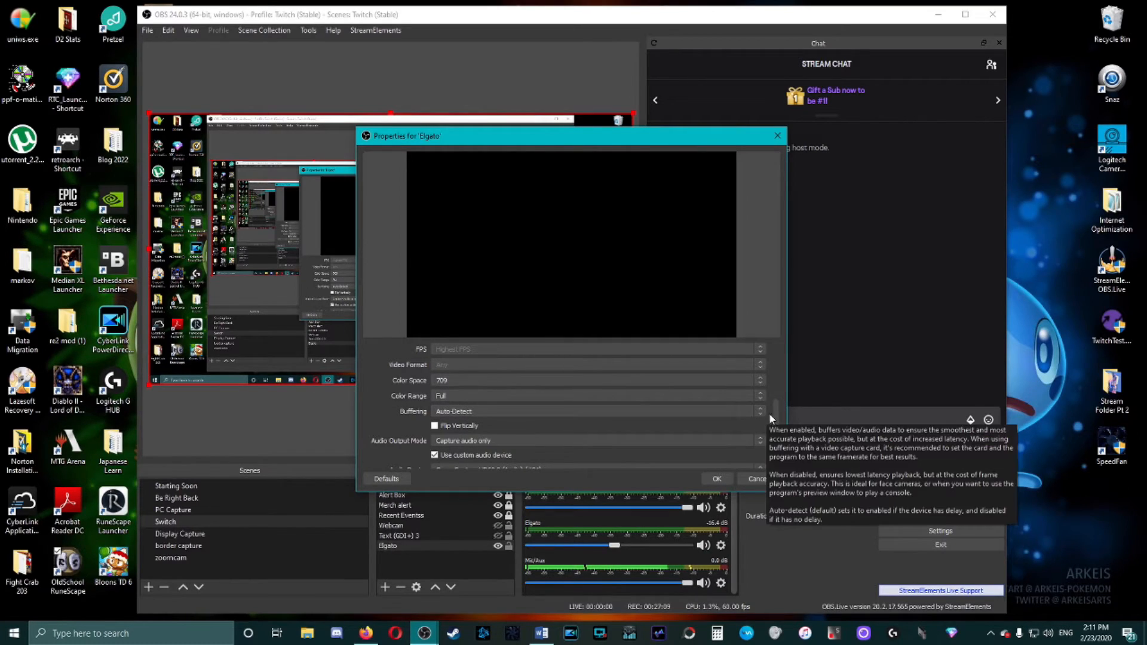
scroll(772, 421, down, 1)
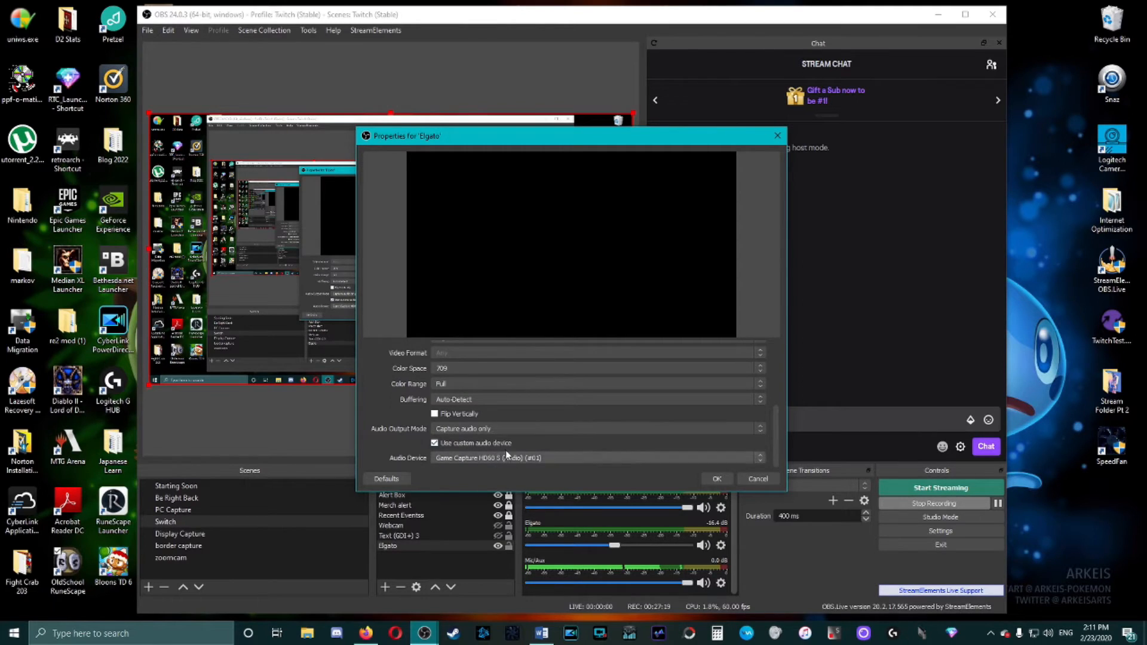
drag(589, 145, 525, 153)
scroll(543, 441, up, 5)
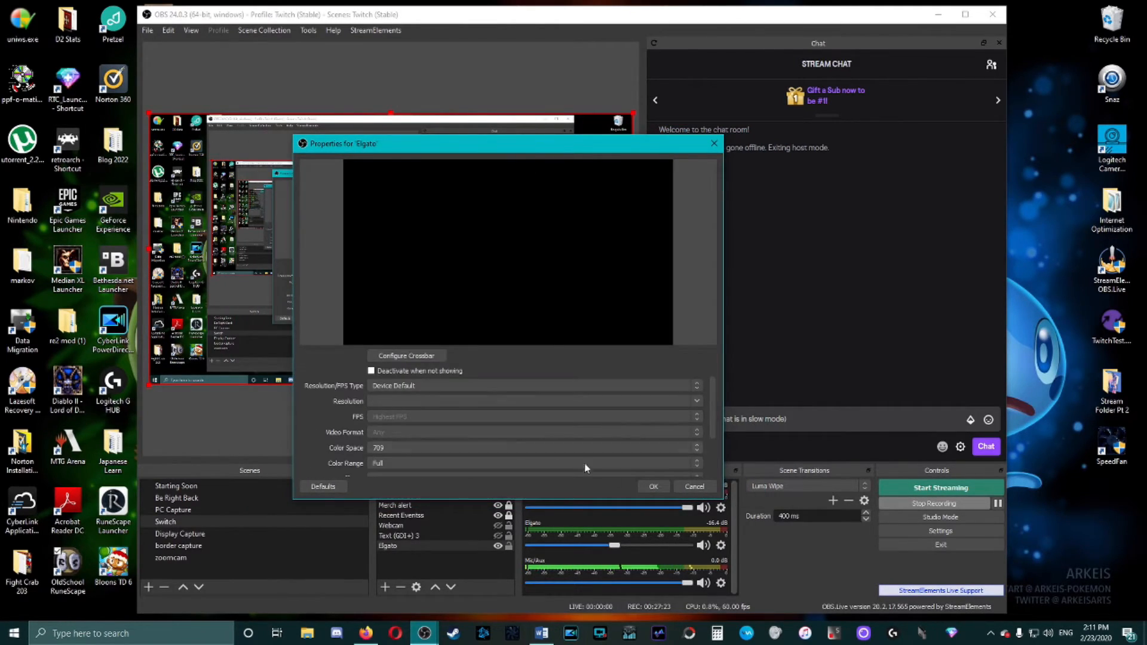
click(653, 487)
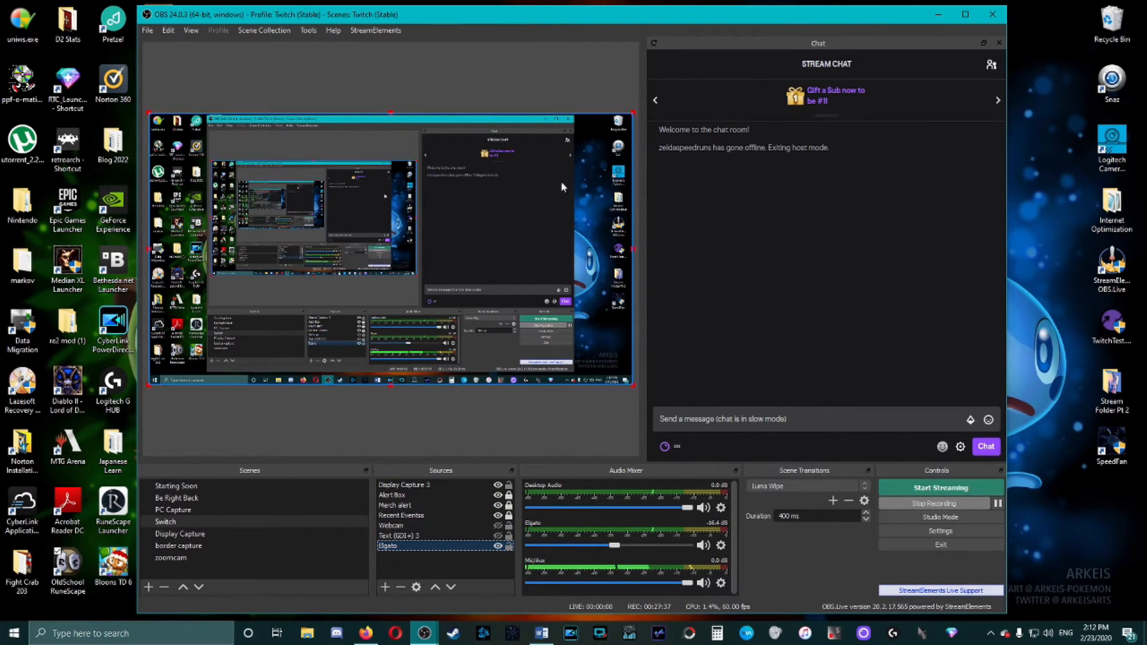
Step: Move the OBS window off the main display, unlock the captured Switch console, open Controllers from its home menu and go back
drag(604, 16, 614, 84)
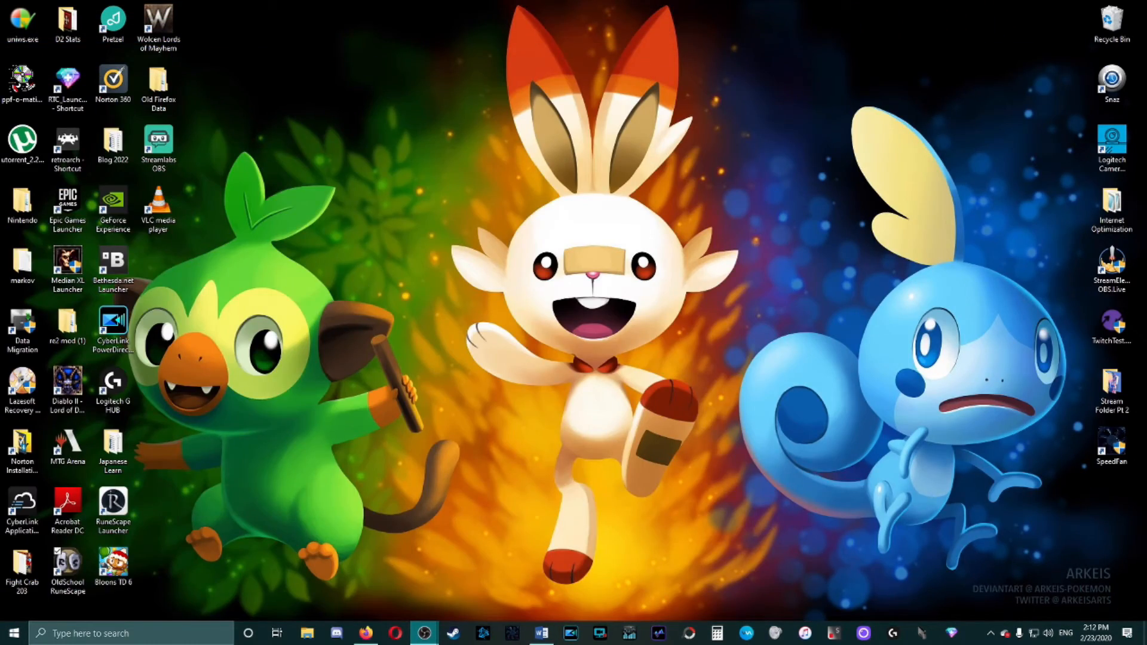
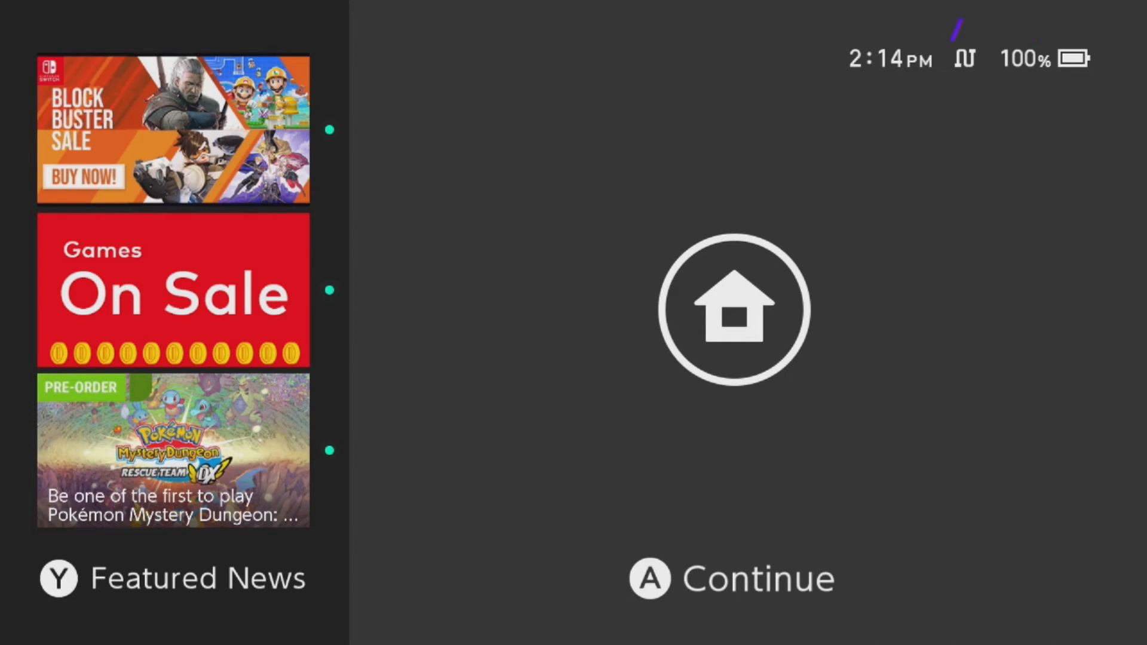
key(a)
key(Right)
key(Down)
key(Right)
key(Right)
key(a)
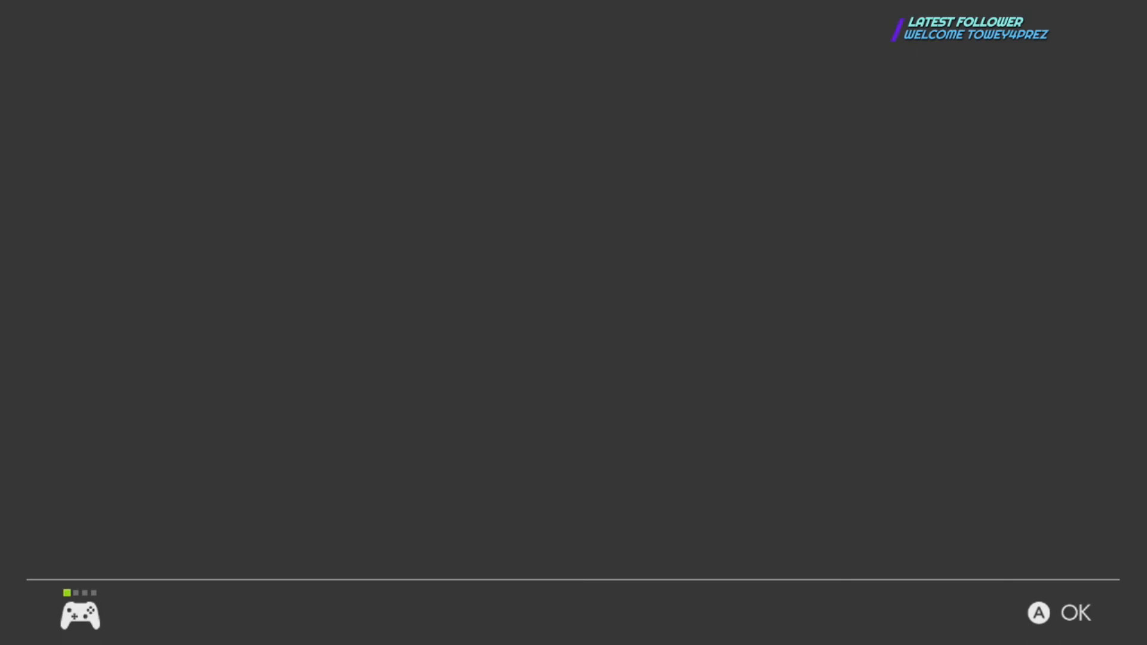
key(b)
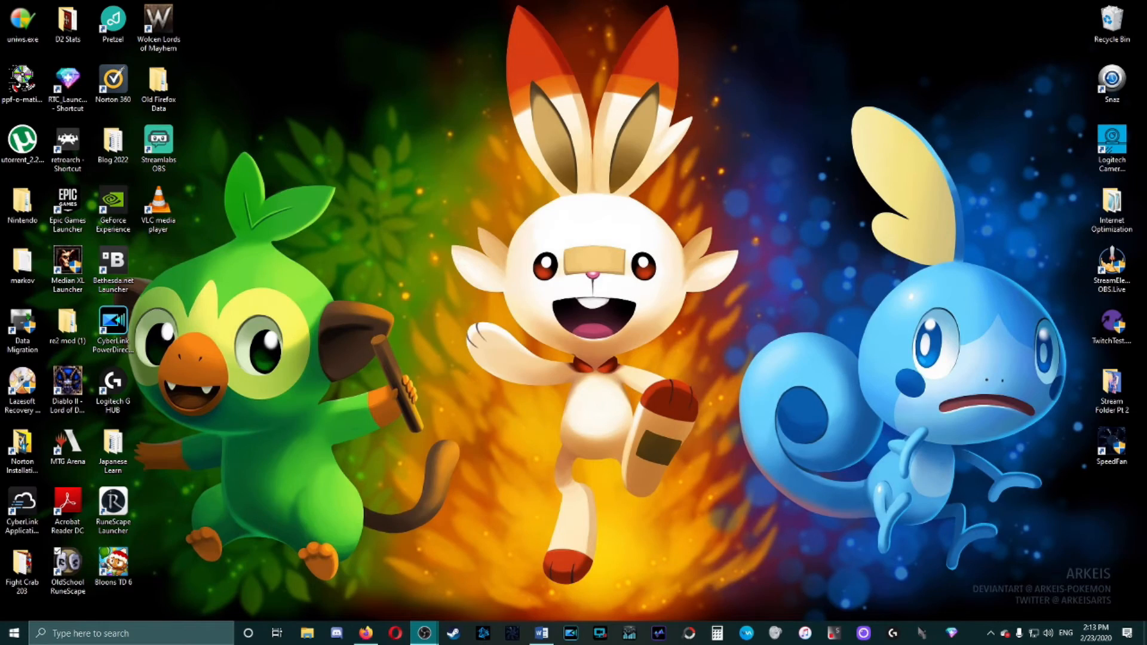
Step: Bring the OBS window back to the main display, move the Firefox window off it and return to OBS
drag(0, 12, 675, 13)
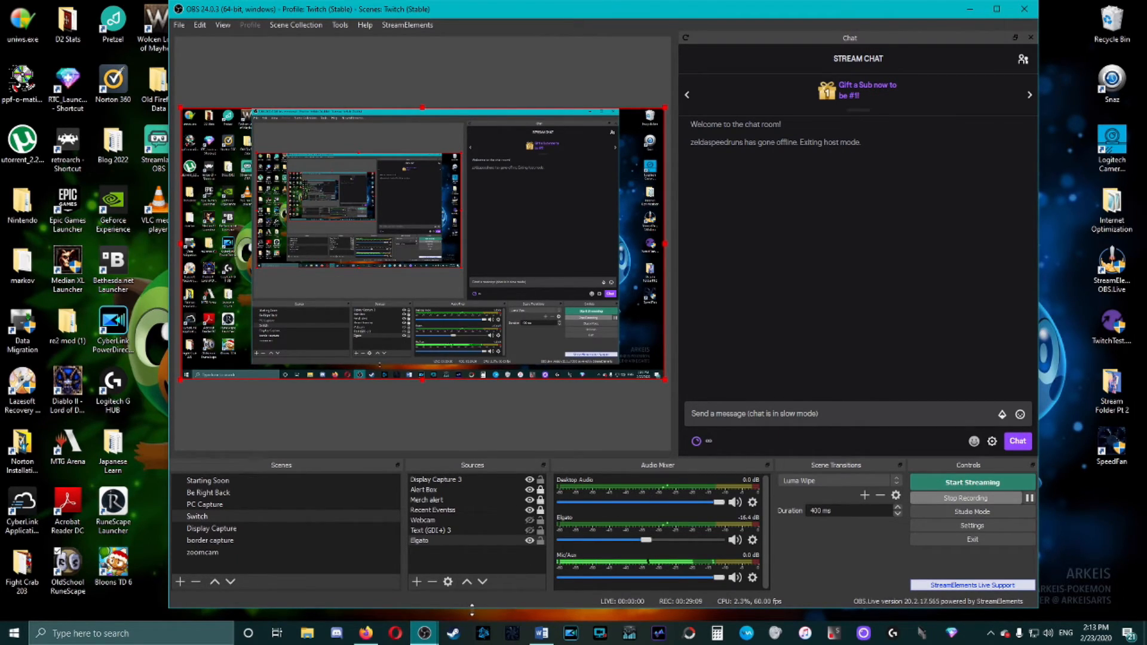
mouse_move(367, 639)
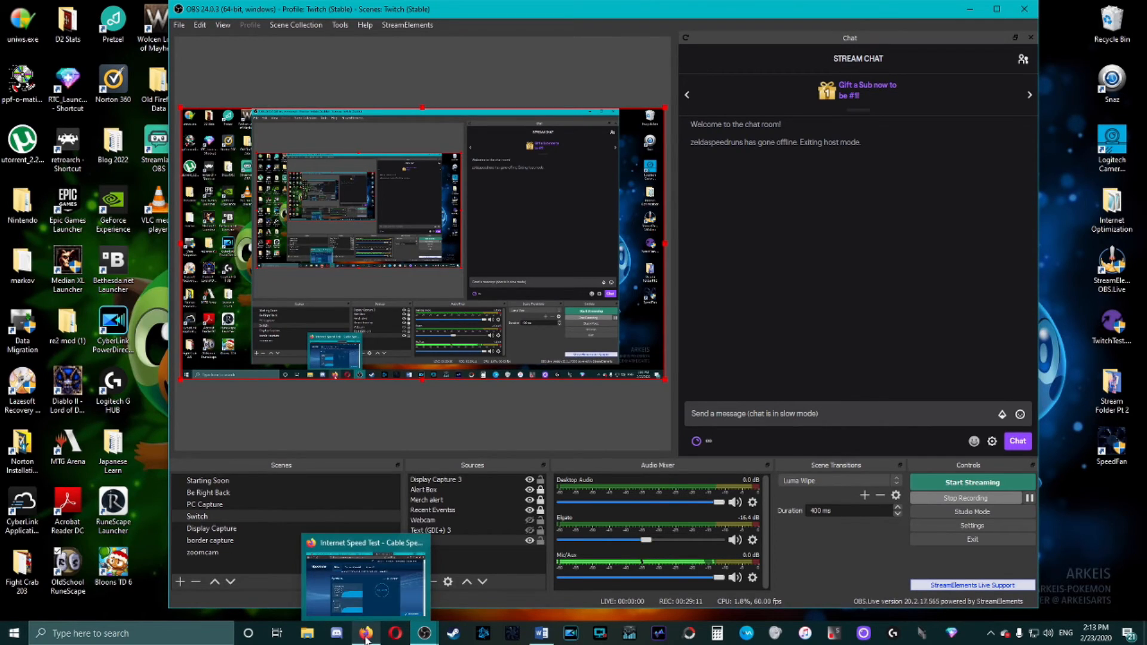
click(367, 640)
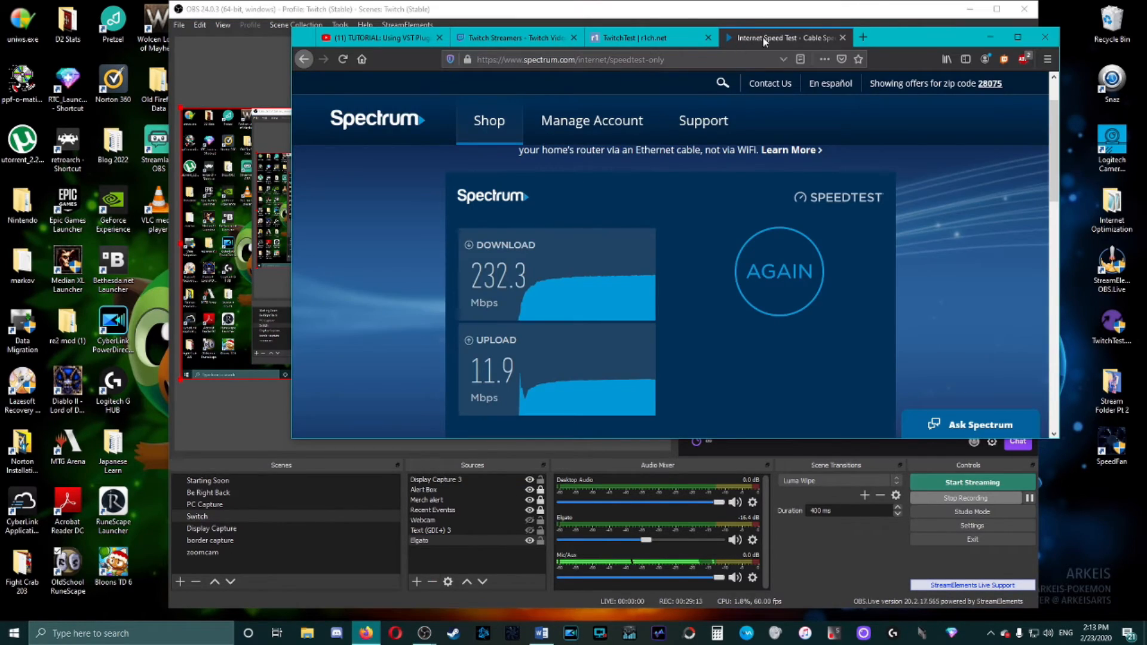
drag(916, 39, 0, 60)
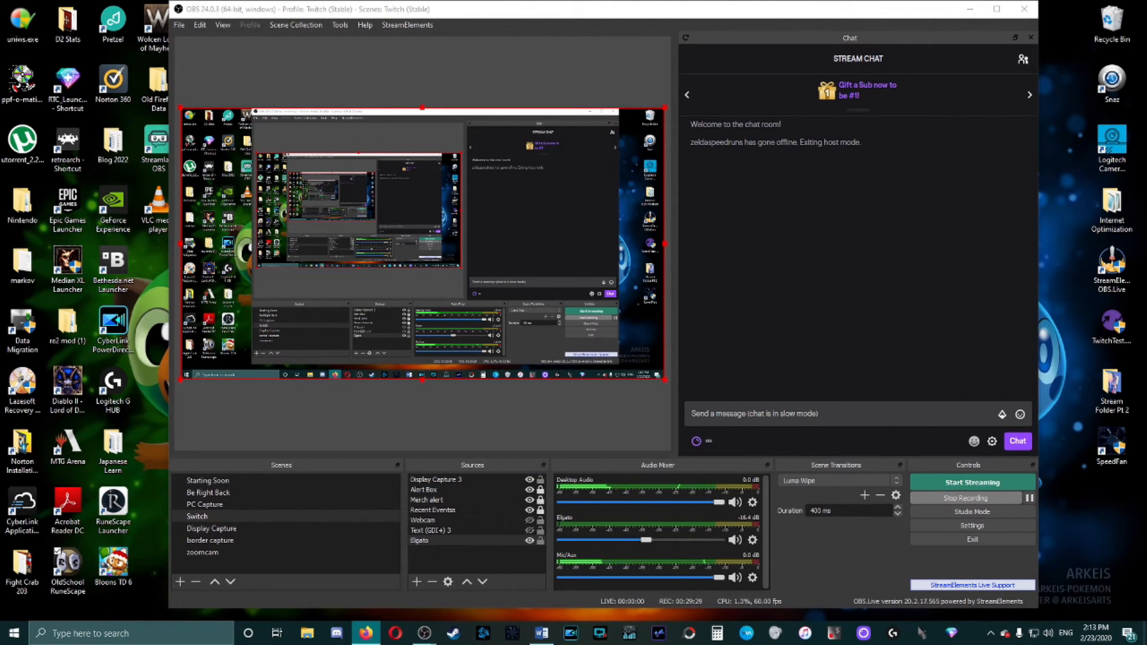
key(alt+Tab)
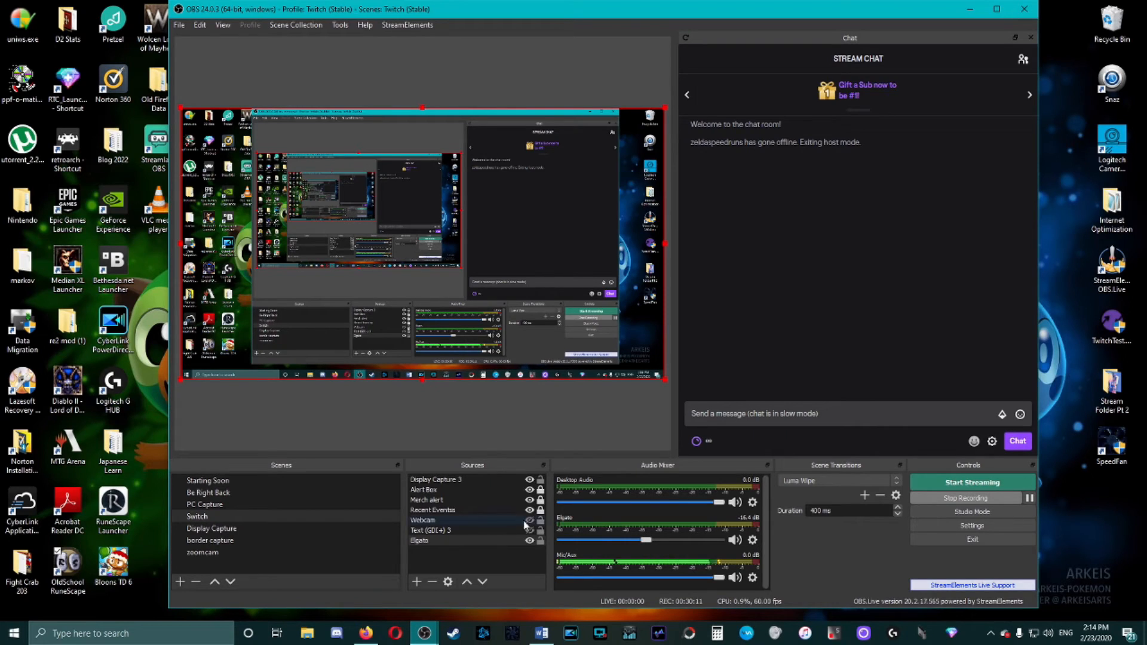
Step: Set the Elgato source's audio output mode to Capture audio only and its audio device to Game Capture HD60 S (Audio) (#01)
right_click(435, 537)
click(467, 531)
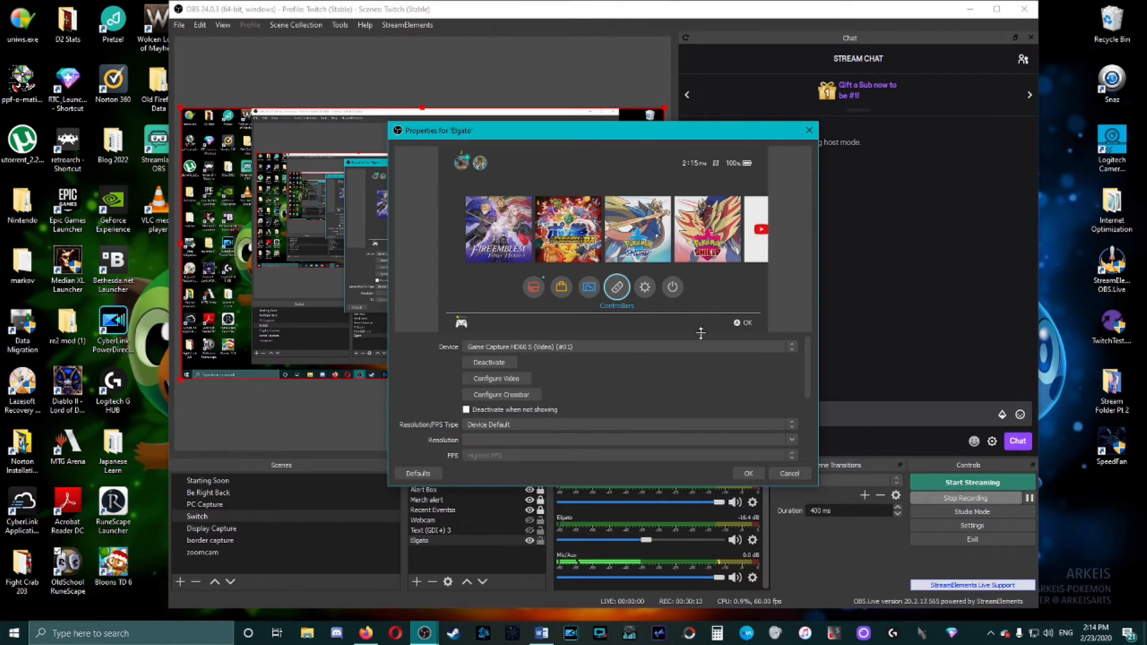
drag(804, 410, 801, 459)
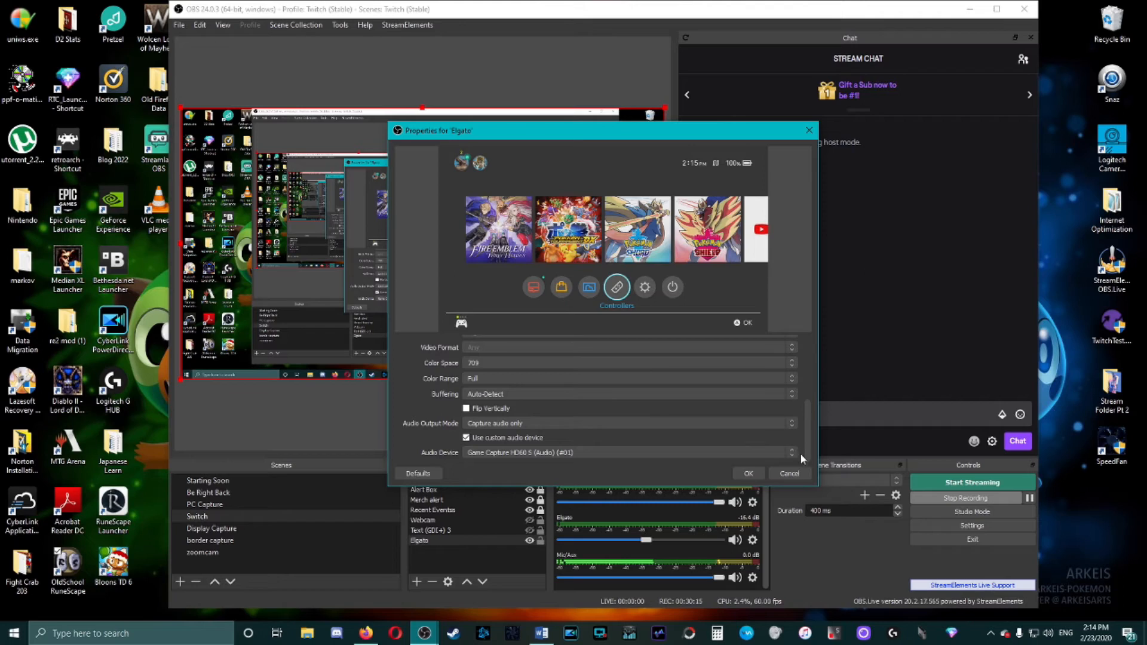
click(510, 424)
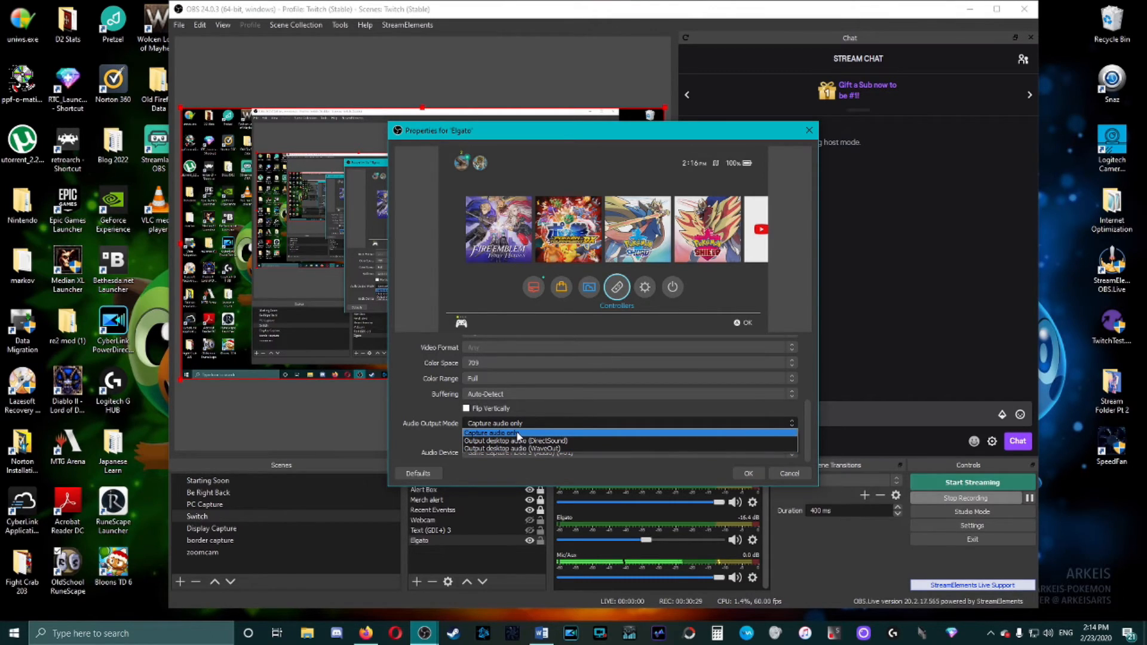
click(518, 434)
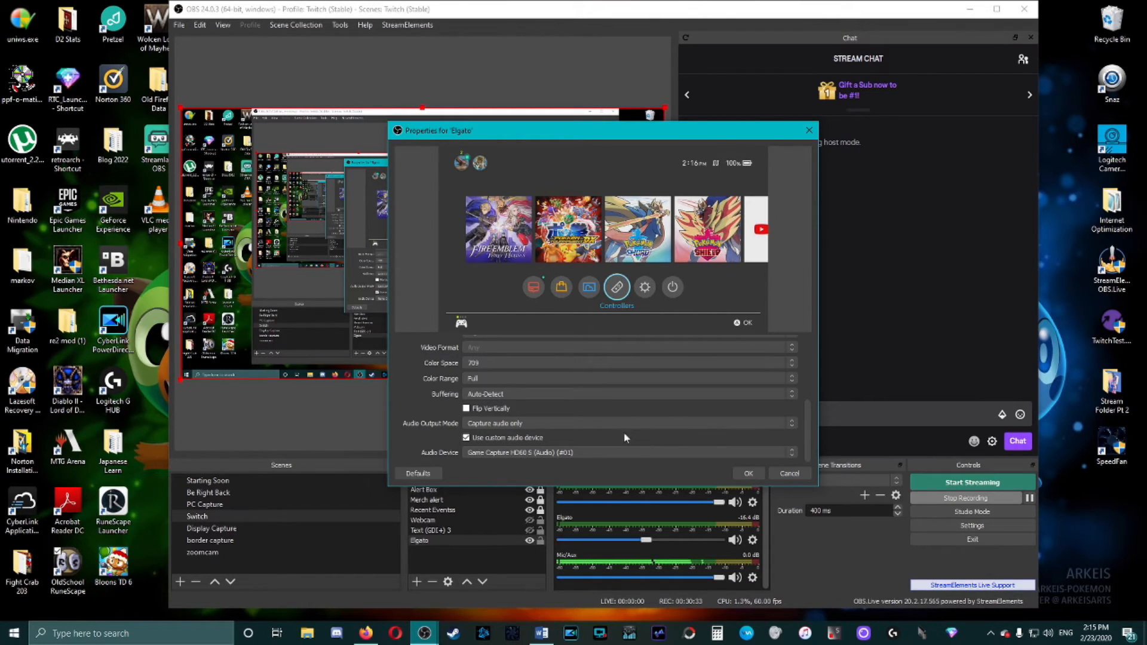
click(572, 453)
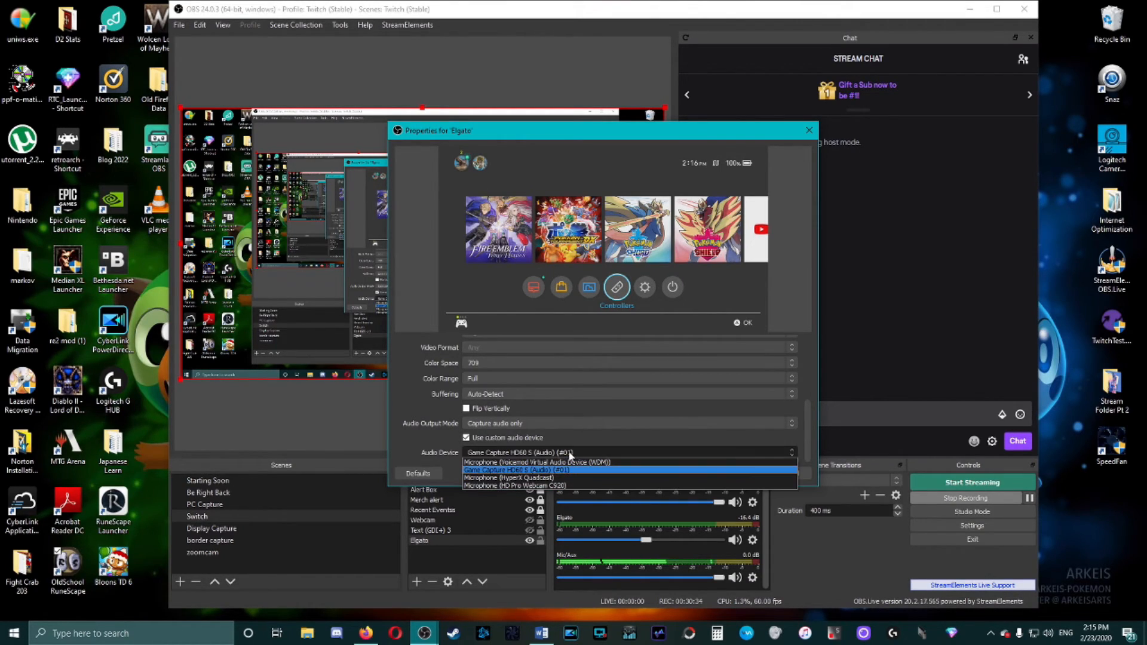
click(533, 472)
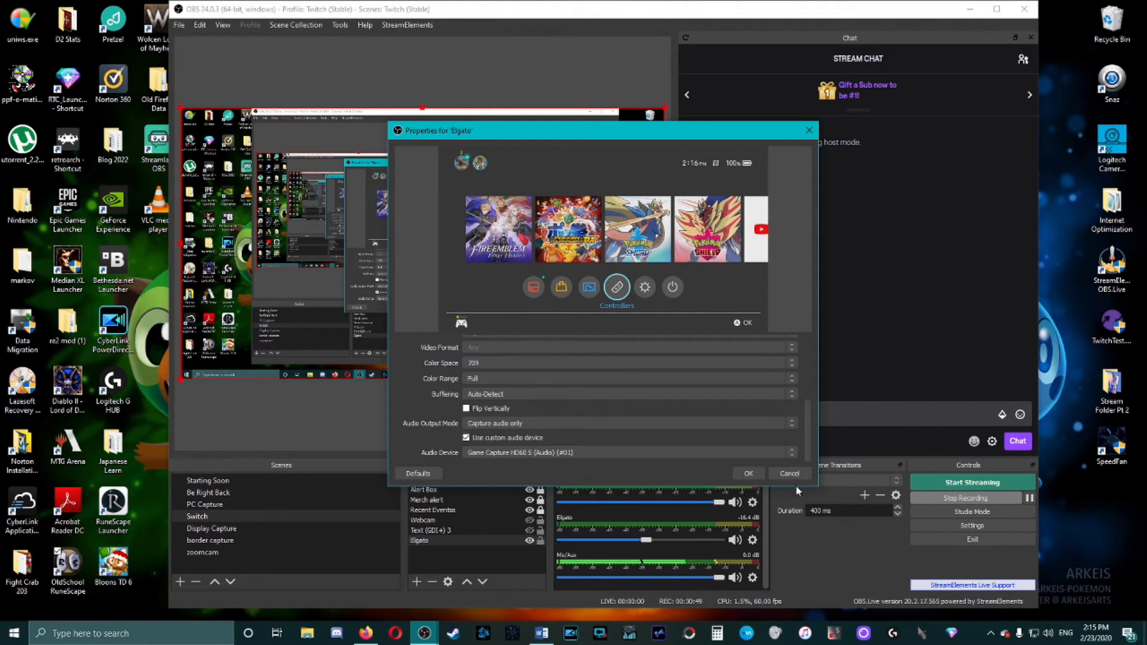
Step: Apply the Elgato source's properties and open the advanced audio properties for the mixer's Elgato channel
click(753, 475)
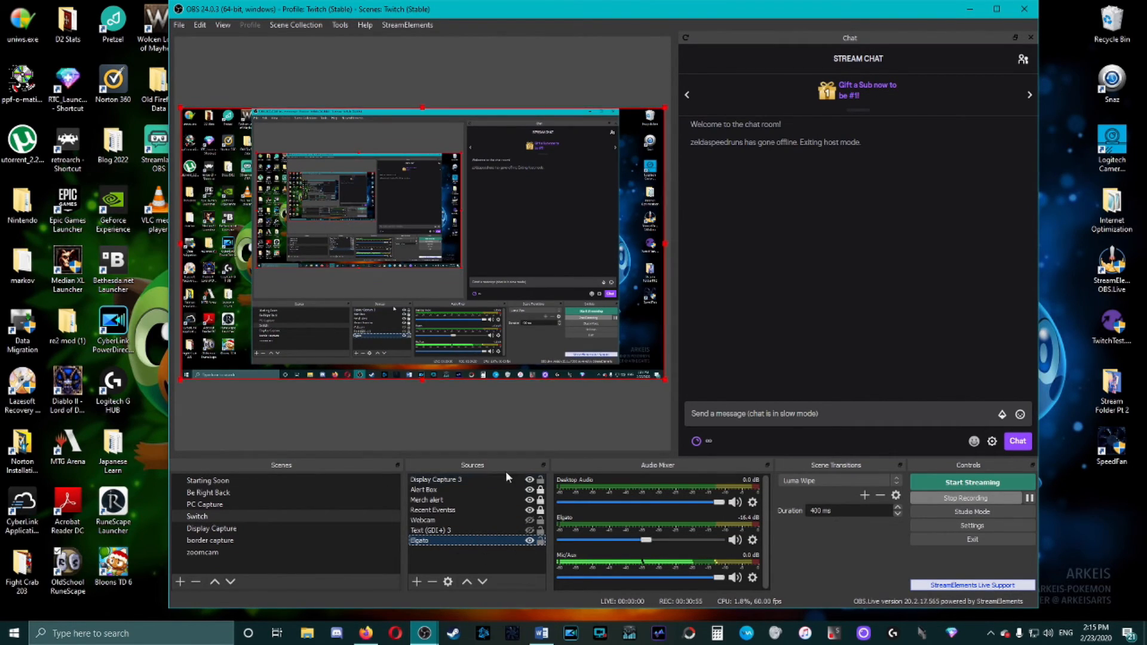
click(753, 539)
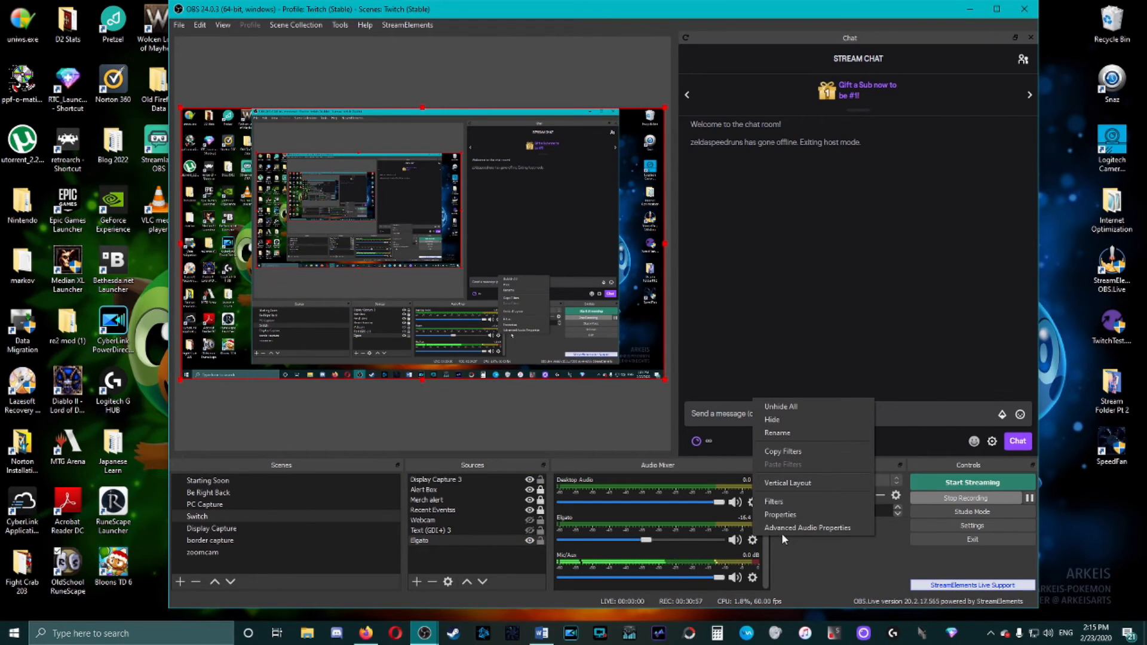
click(782, 530)
drag(623, 208, 583, 214)
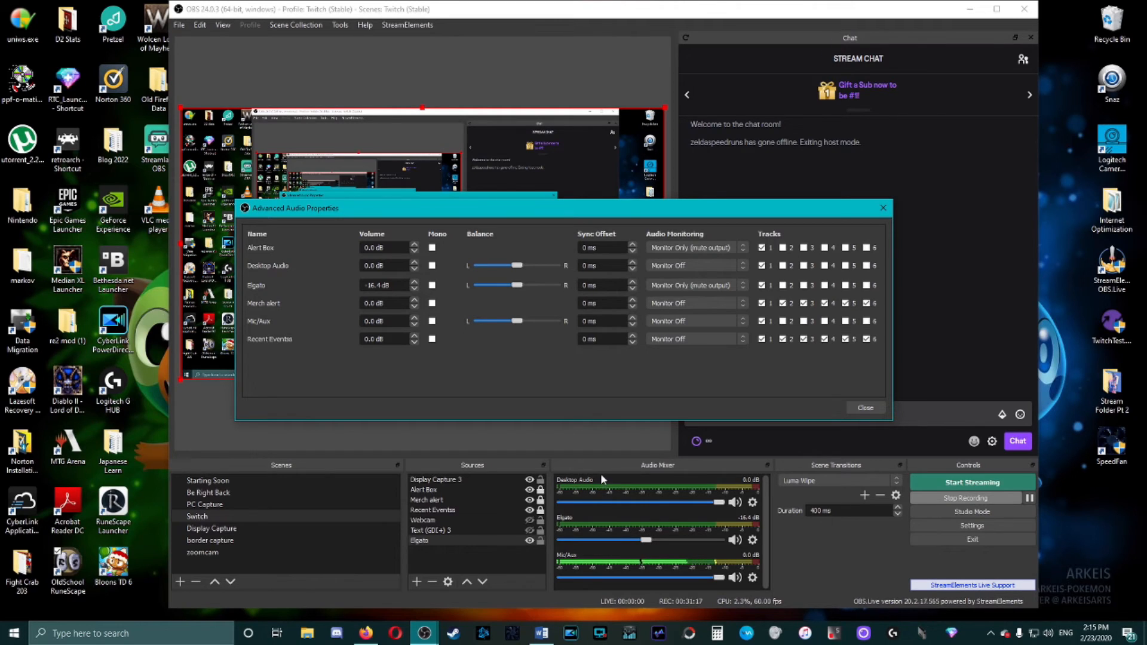
drag(641, 210, 673, 188)
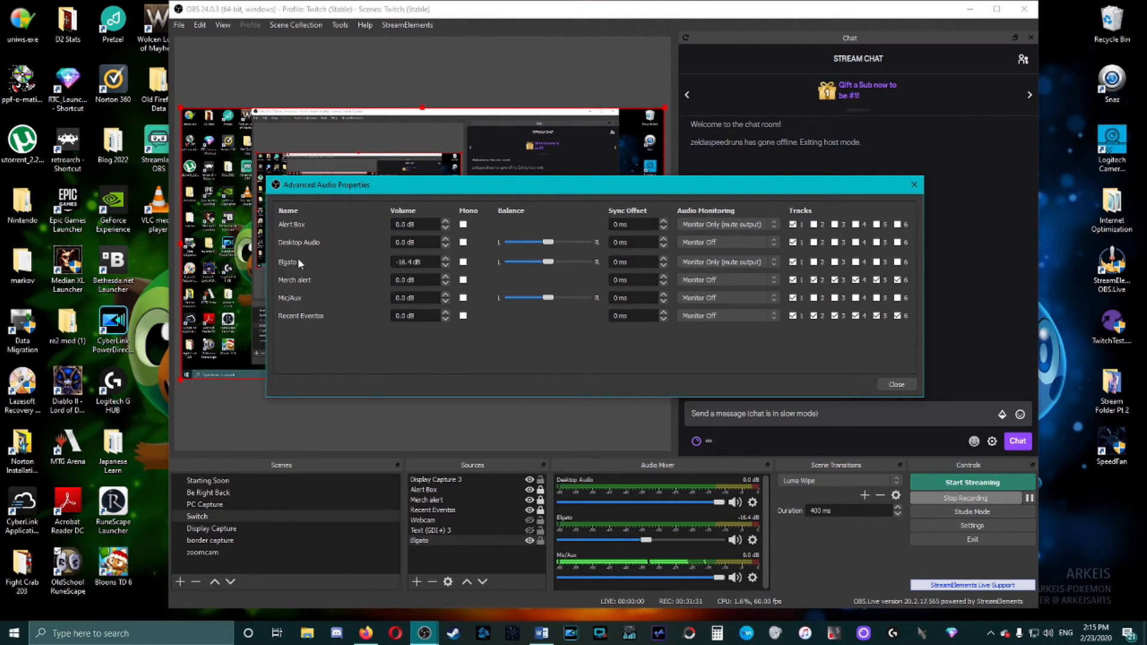
Step: Review Desktop Audio's monitoring options, choose Monitor Only (mute output) for Elgato, and close the advanced audio properties
click(725, 242)
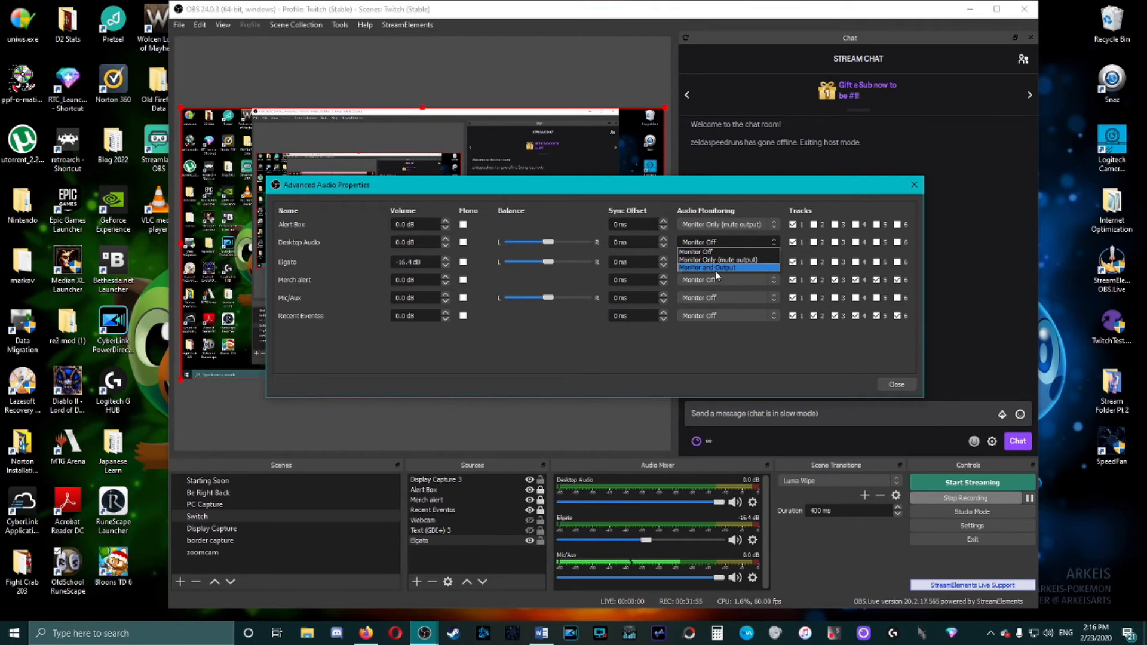
click(717, 259)
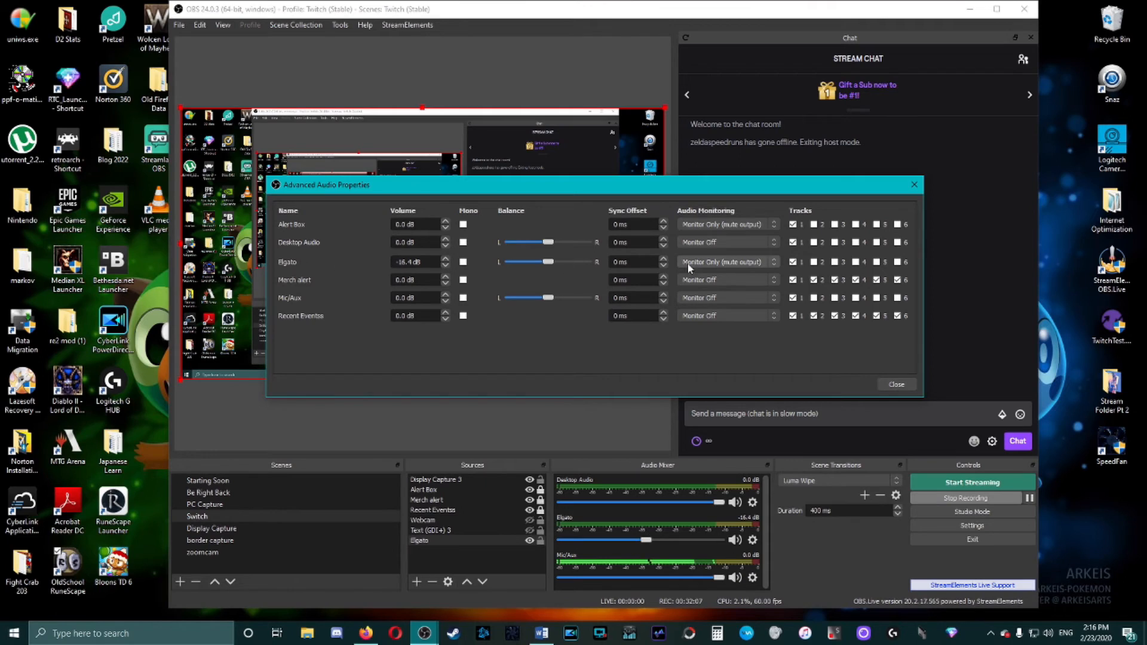
click(719, 263)
click(720, 279)
click(897, 384)
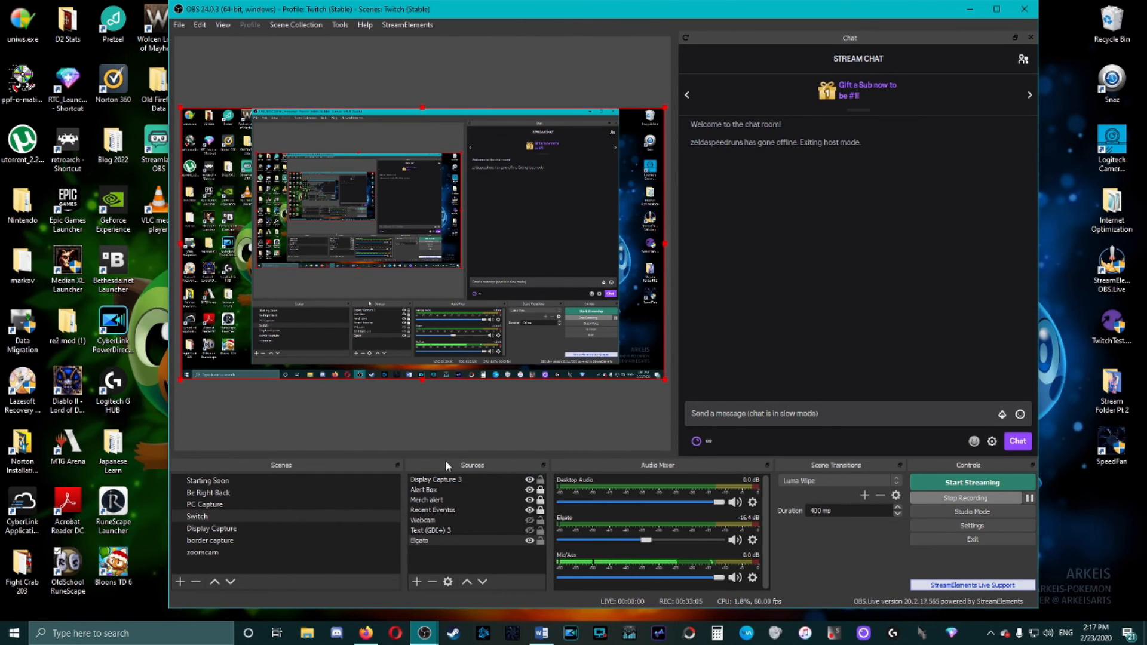
Step: Hide the Display Capture 3 source and move between the icons on the captured Switch home menu to test its sound
click(530, 480)
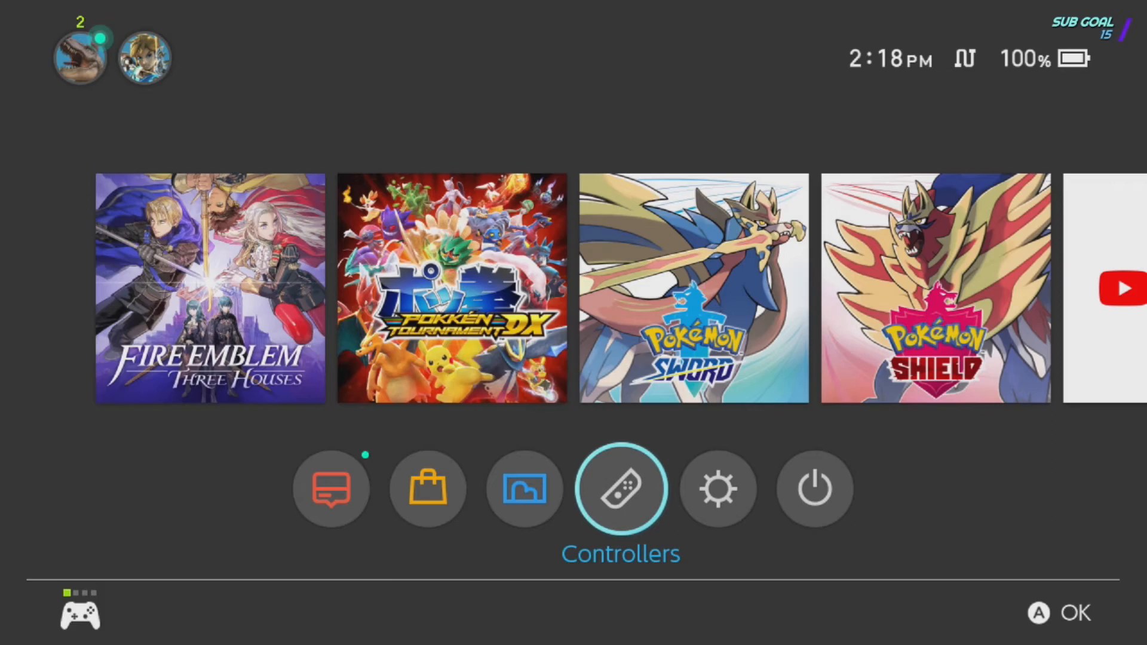
key(Left)
key(Right)
key(Right)
key(Left)
key(Left)
key(Right)
key(Right)
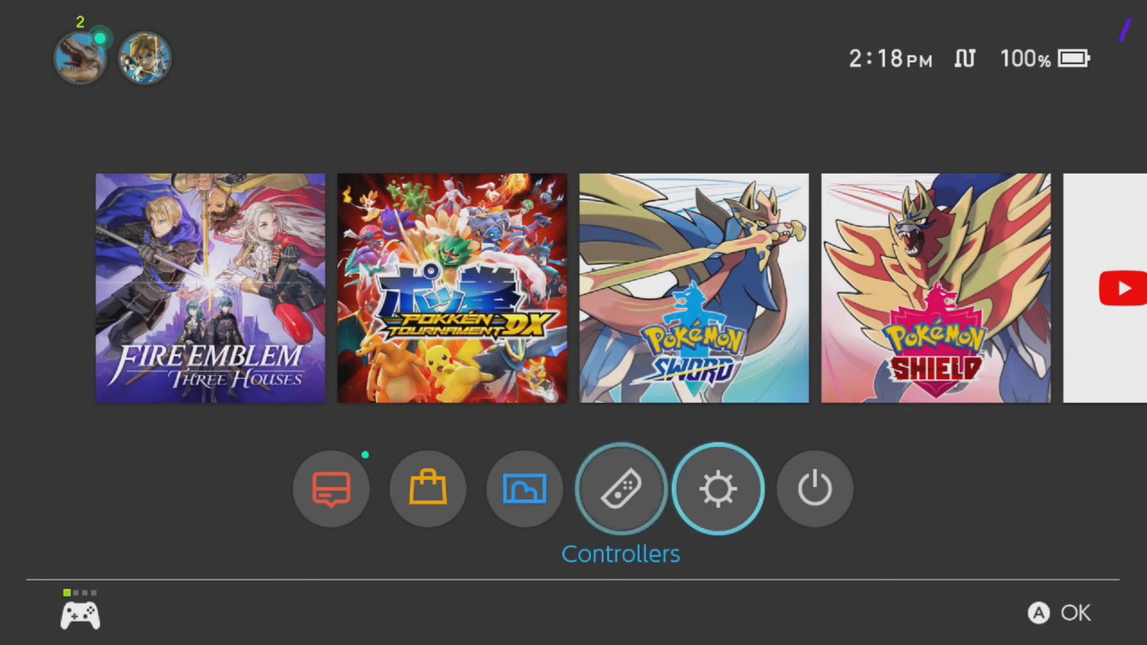
Step: Open System Settings on the captured Switch and go back to the home menu several times
key(Return)
key(Escape)
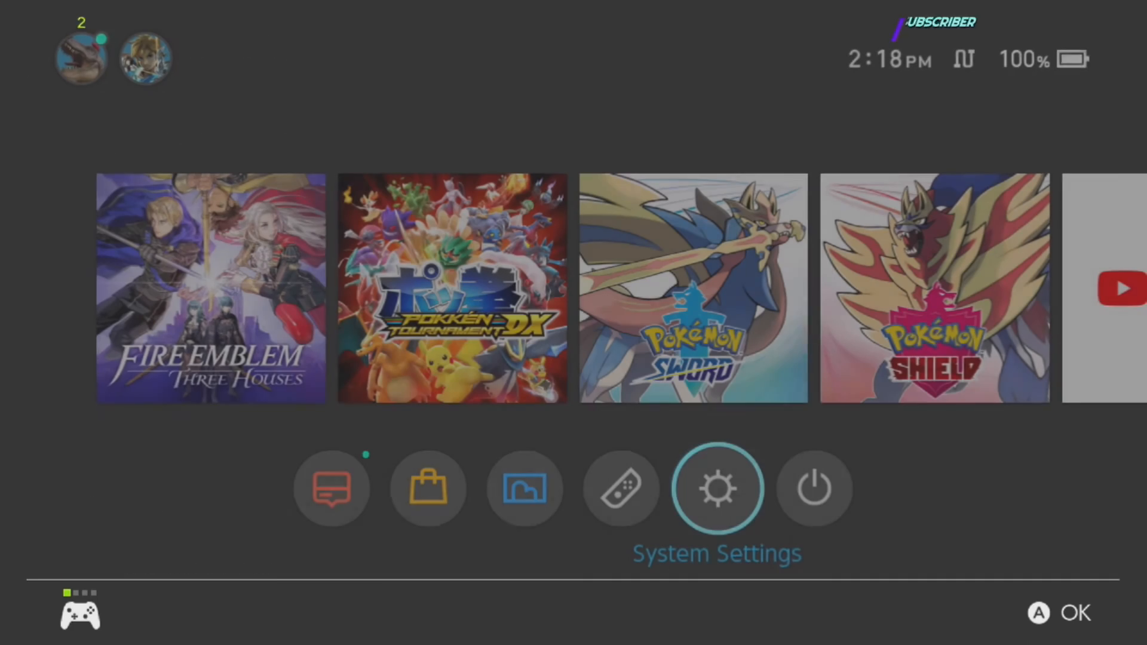
key(Return)
key(Escape)
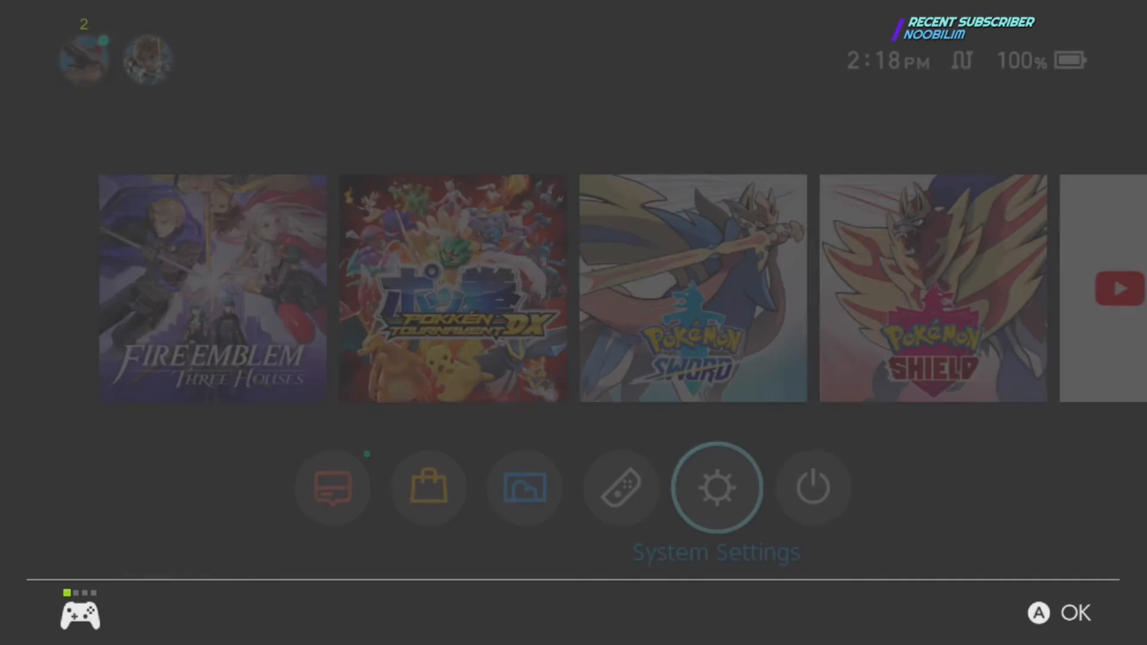
key(Return)
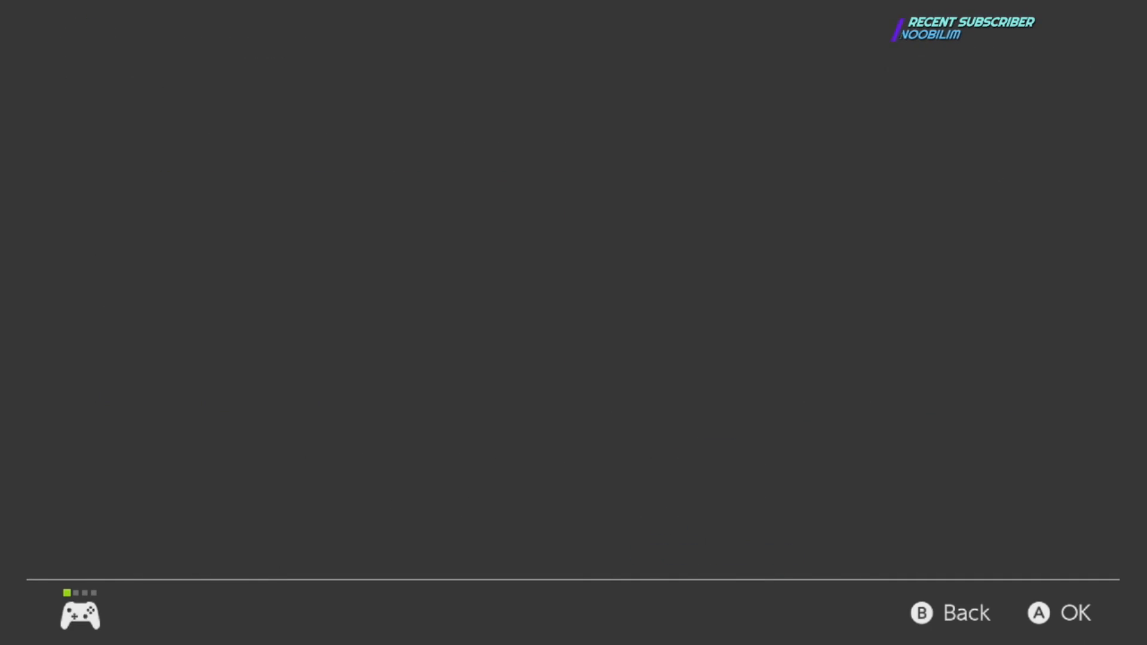
key(Escape)
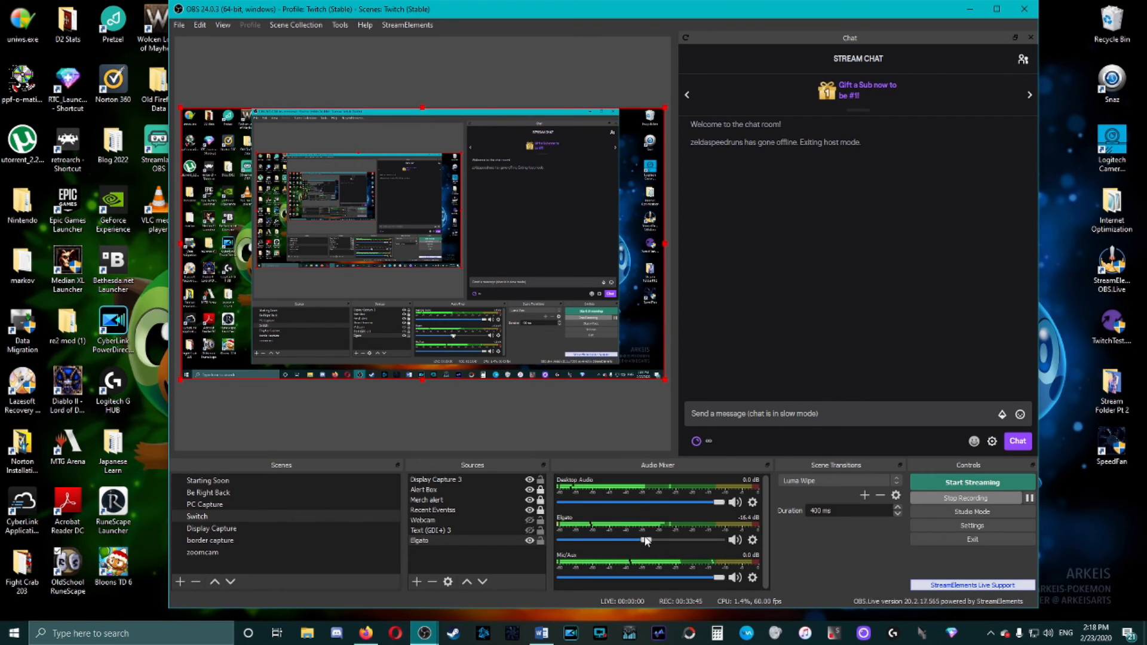
Step: Move the Twitch-profile OBS window off the main display and switch to the OBS window with the Test profile
mouse_move(647, 541)
mouse_down()
mouse_move(705, 542)
mouse_move(598, 542)
mouse_move(648, 545)
mouse_up()
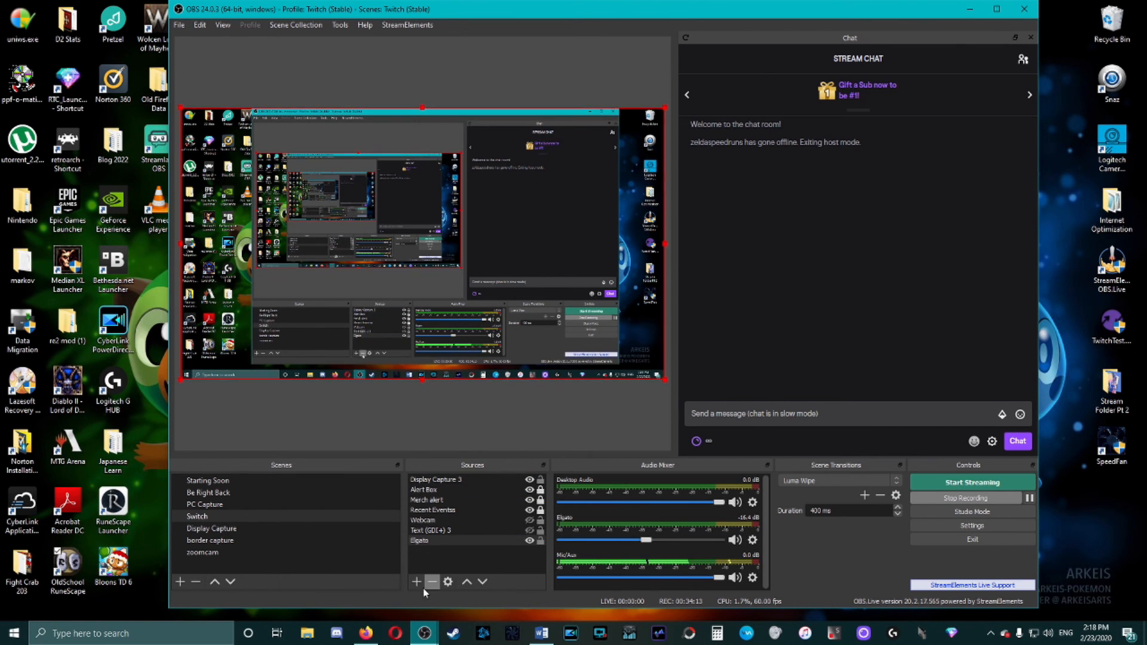
drag(624, 13, 0, 52)
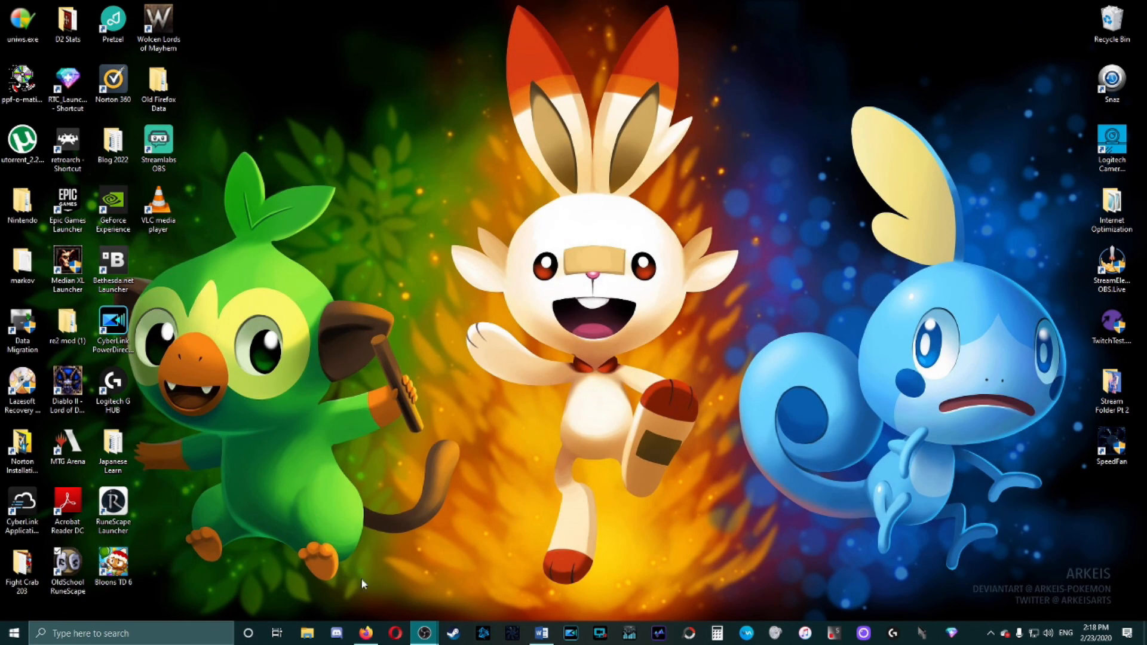
mouse_move(424, 633)
click(483, 594)
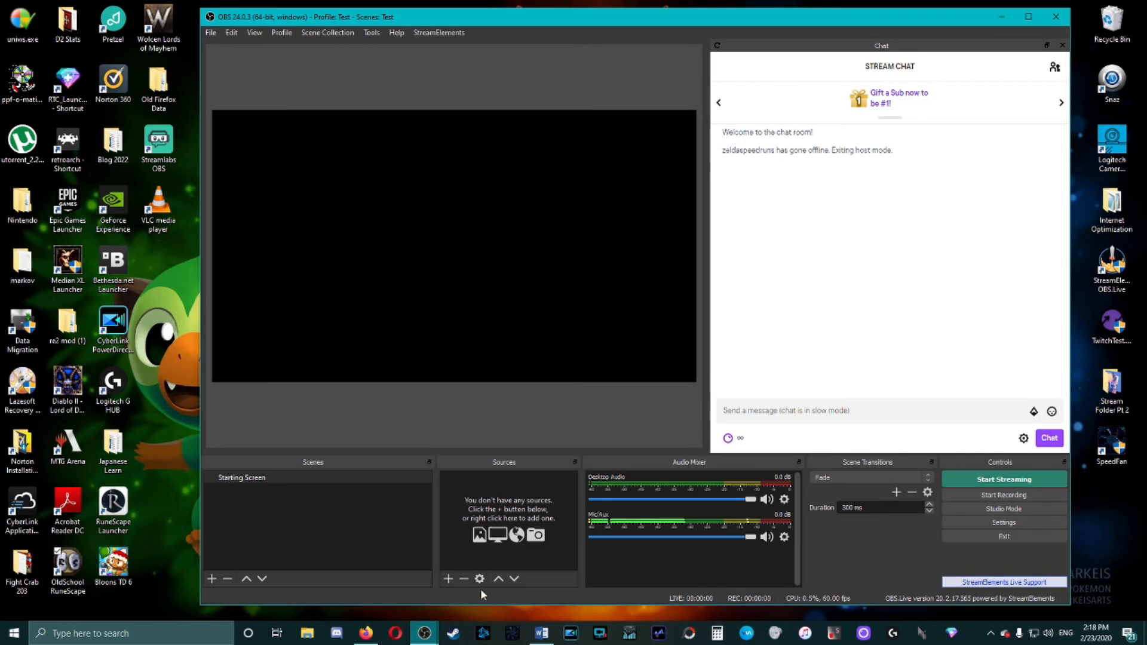
Step: Add a new Display Capture source for Display 1: 1920x1080 @ 0,0 to the Starting Screen scene, then hide it
click(448, 578)
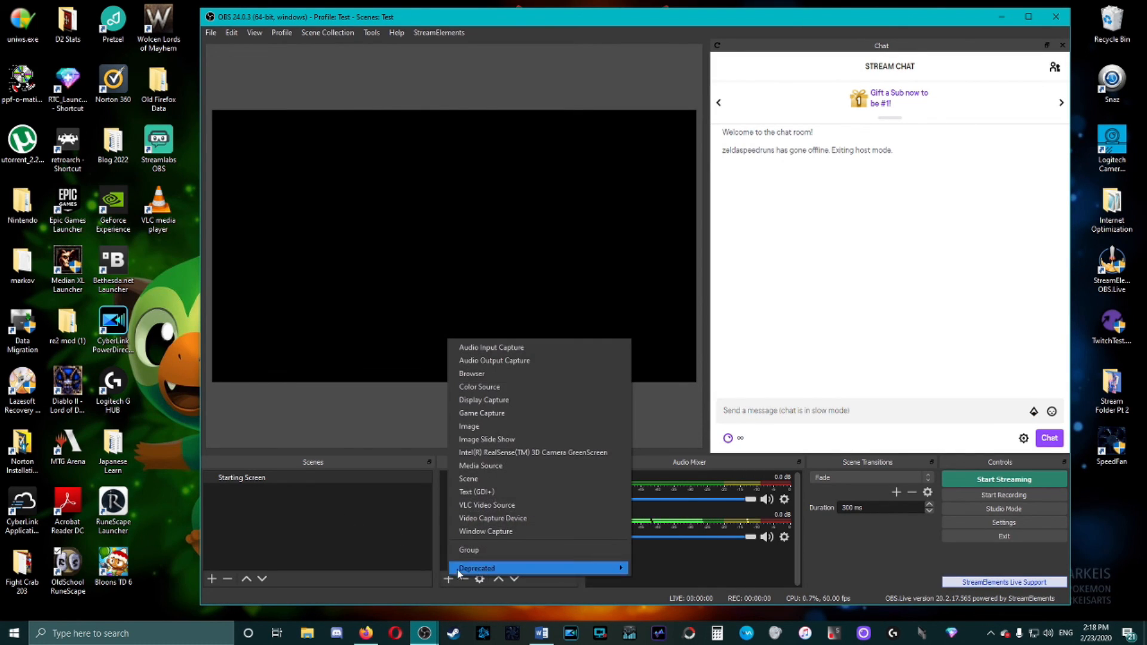
click(481, 401)
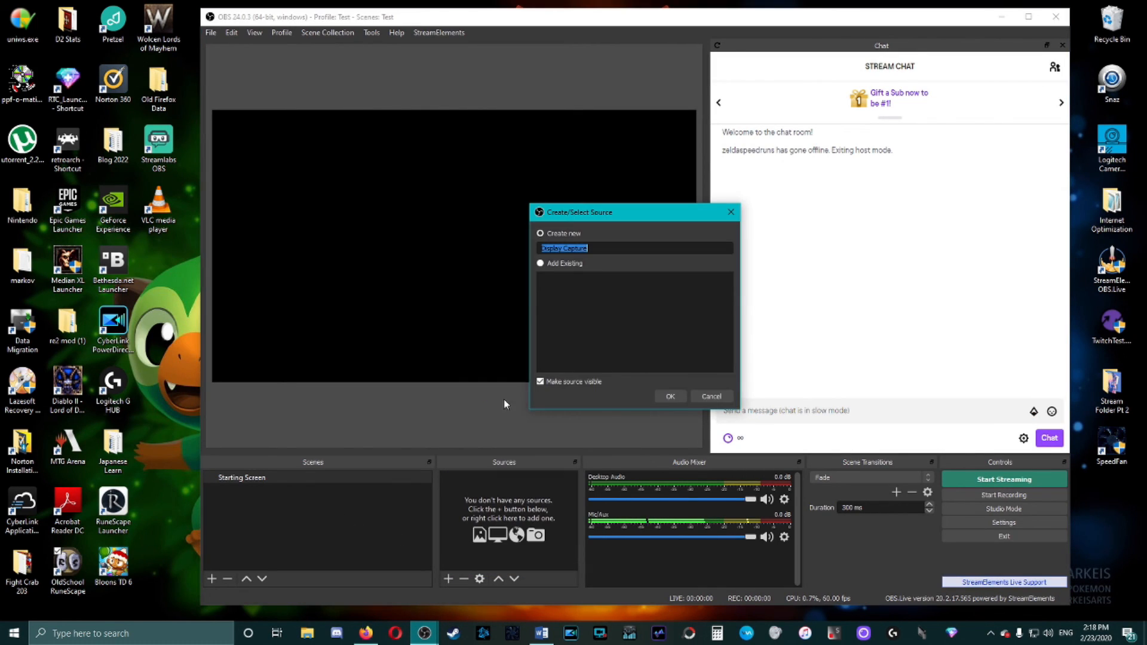
click(671, 395)
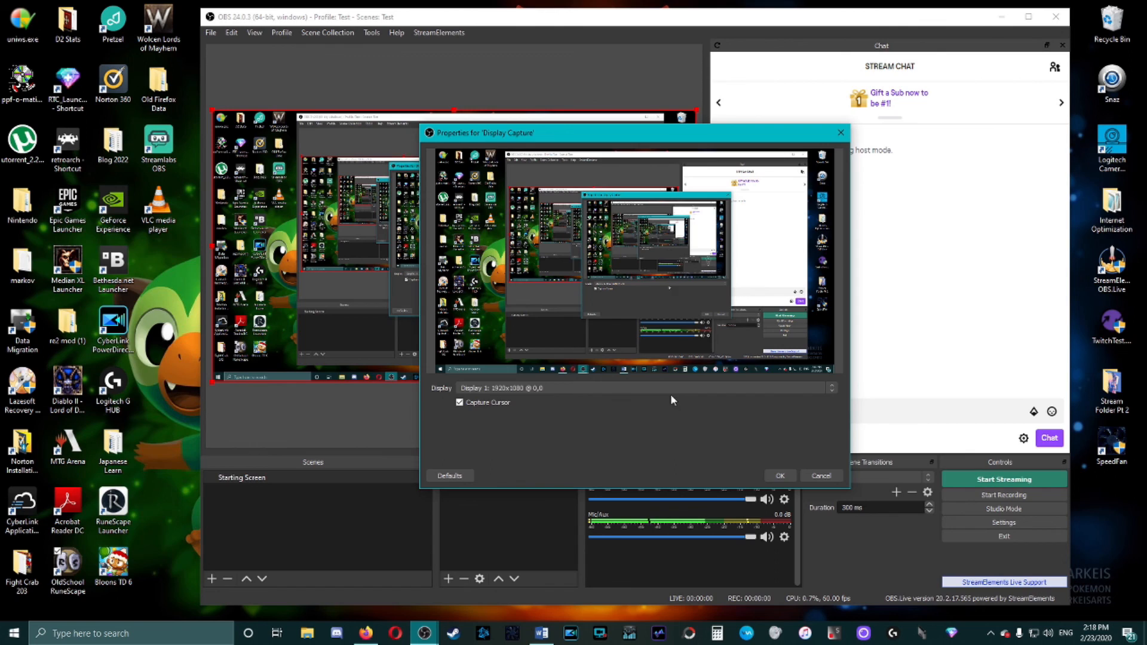
click(555, 386)
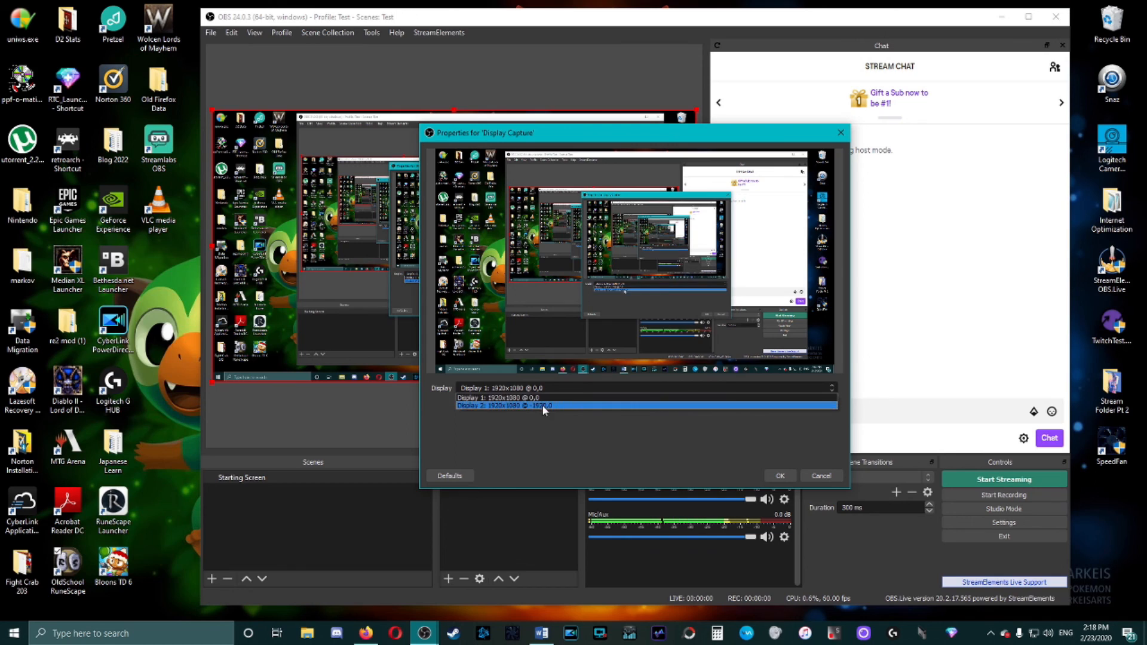
click(543, 398)
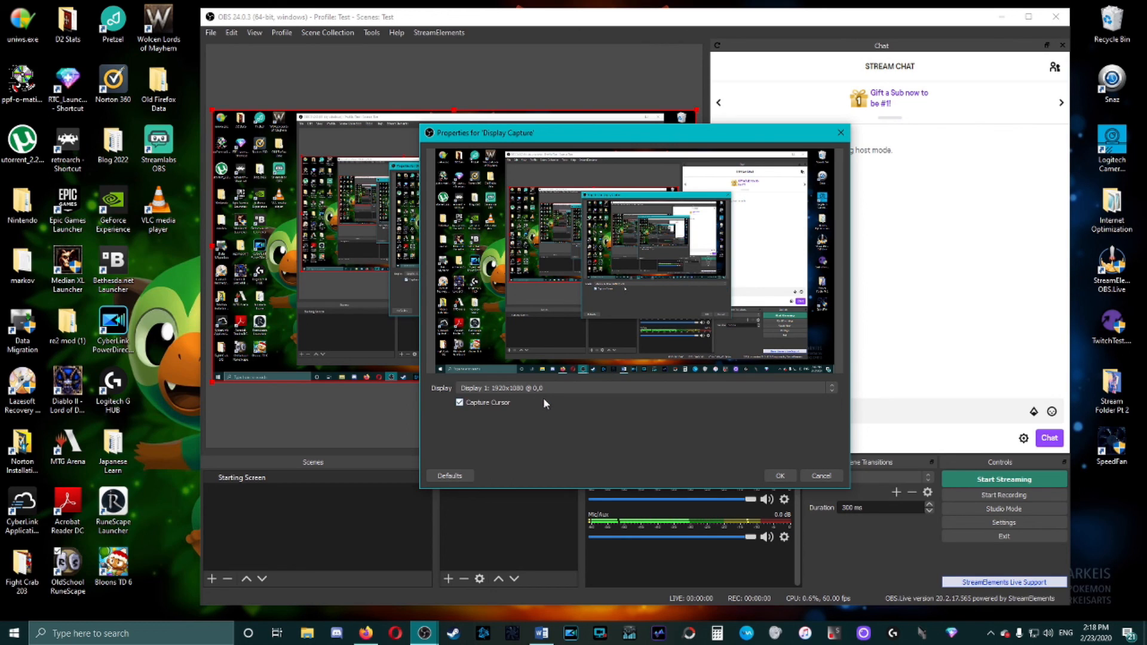
click(824, 477)
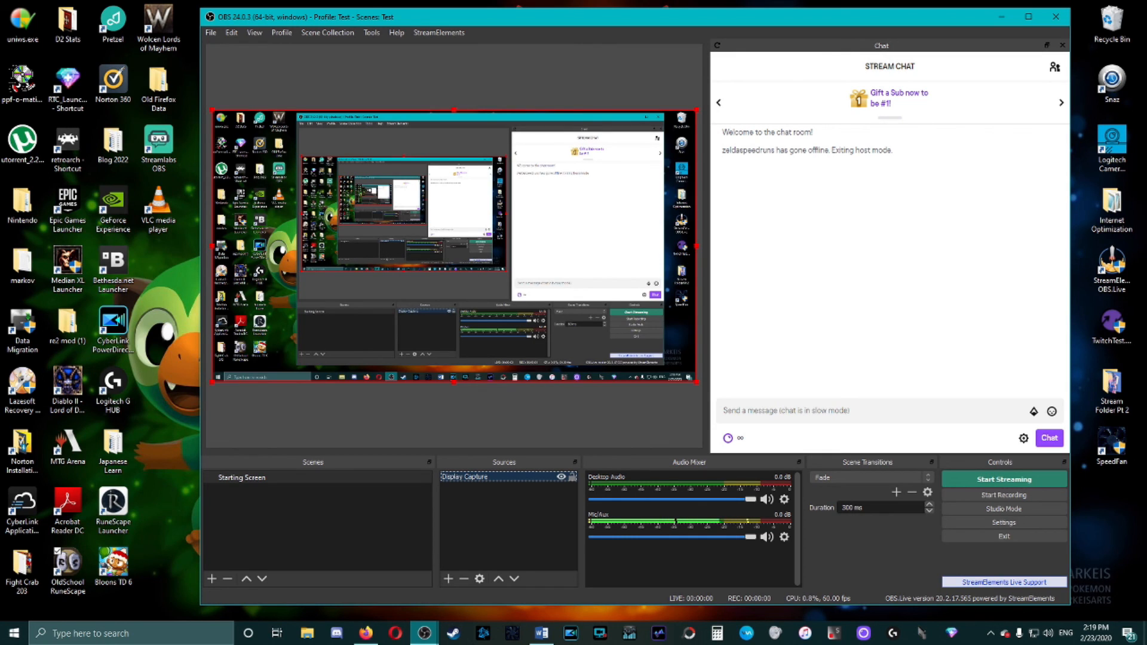
click(561, 478)
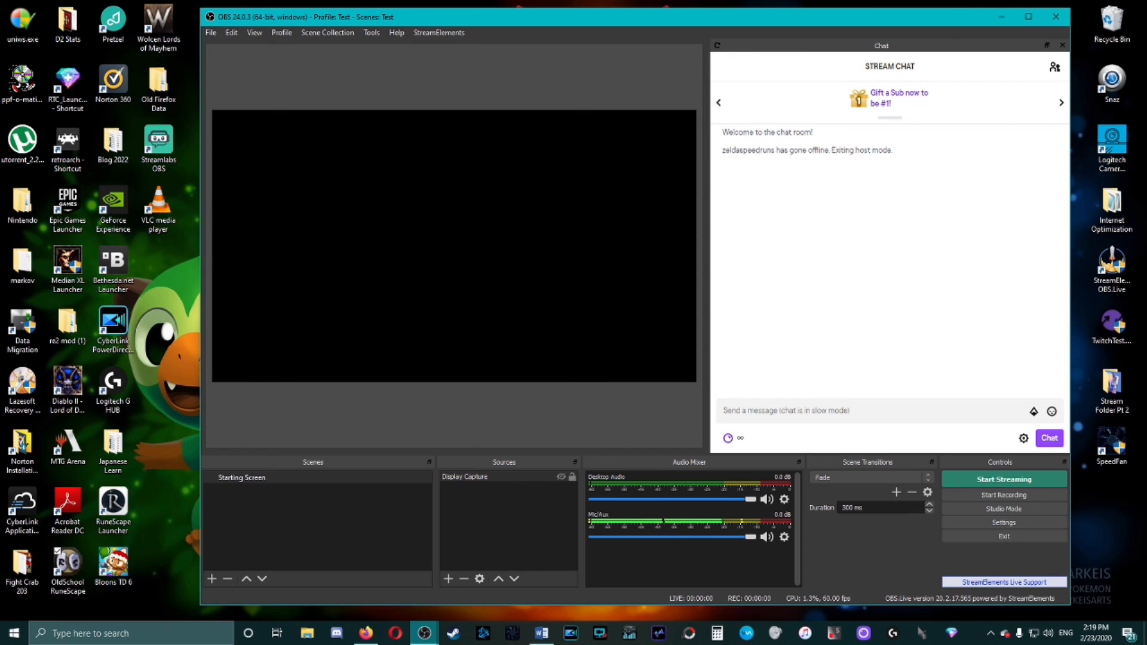